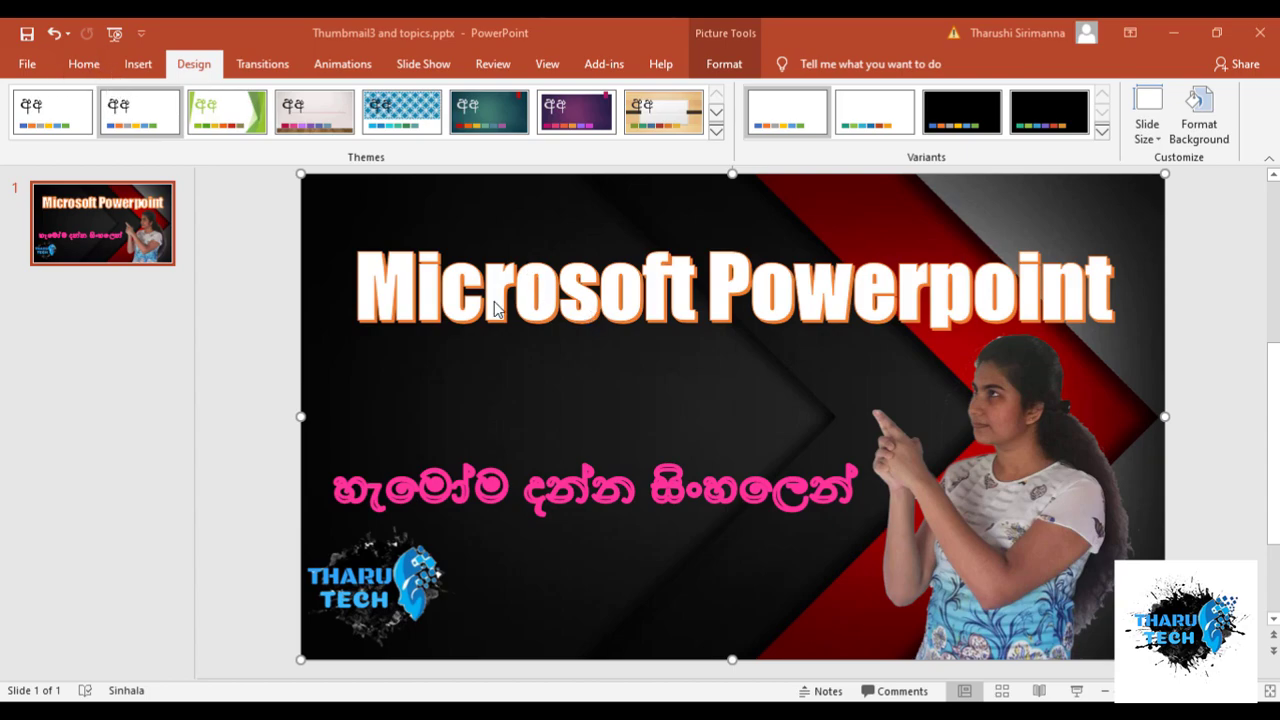
- Show the Insert ribbon, launch ZoomIt64 from Windows search, and briefly zoom in and back out
click(97, 66)
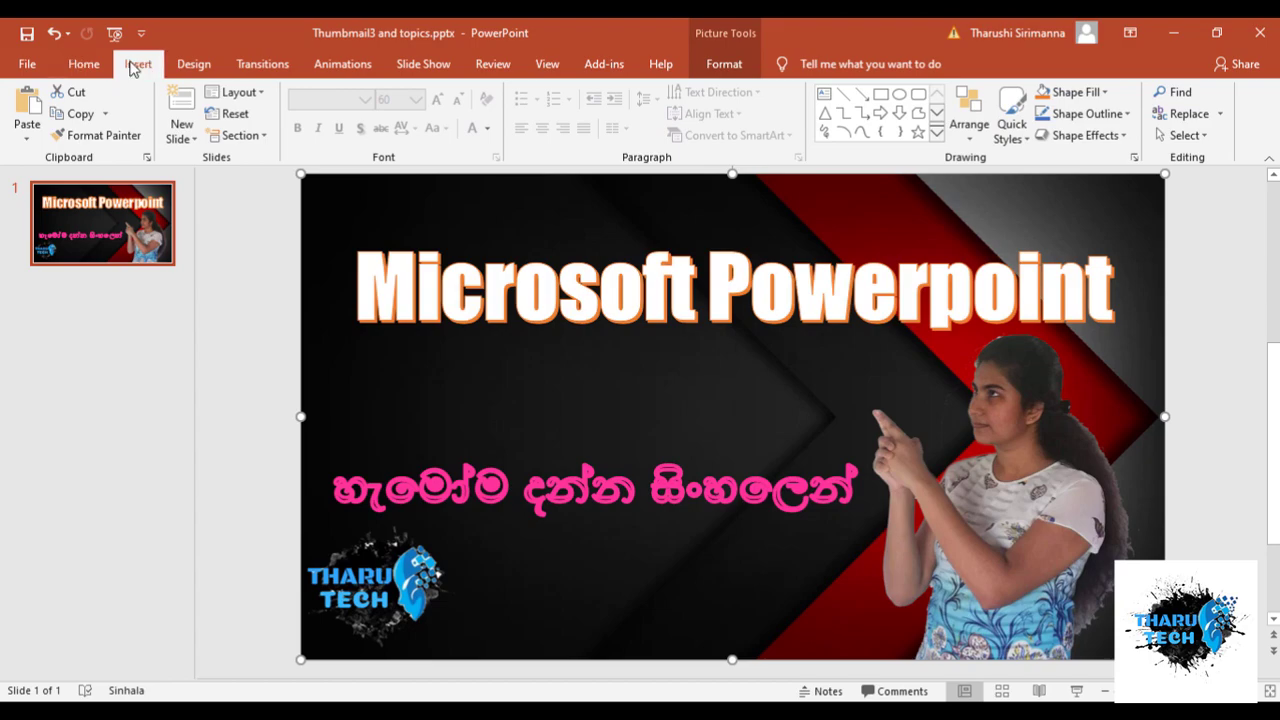
click(140, 65)
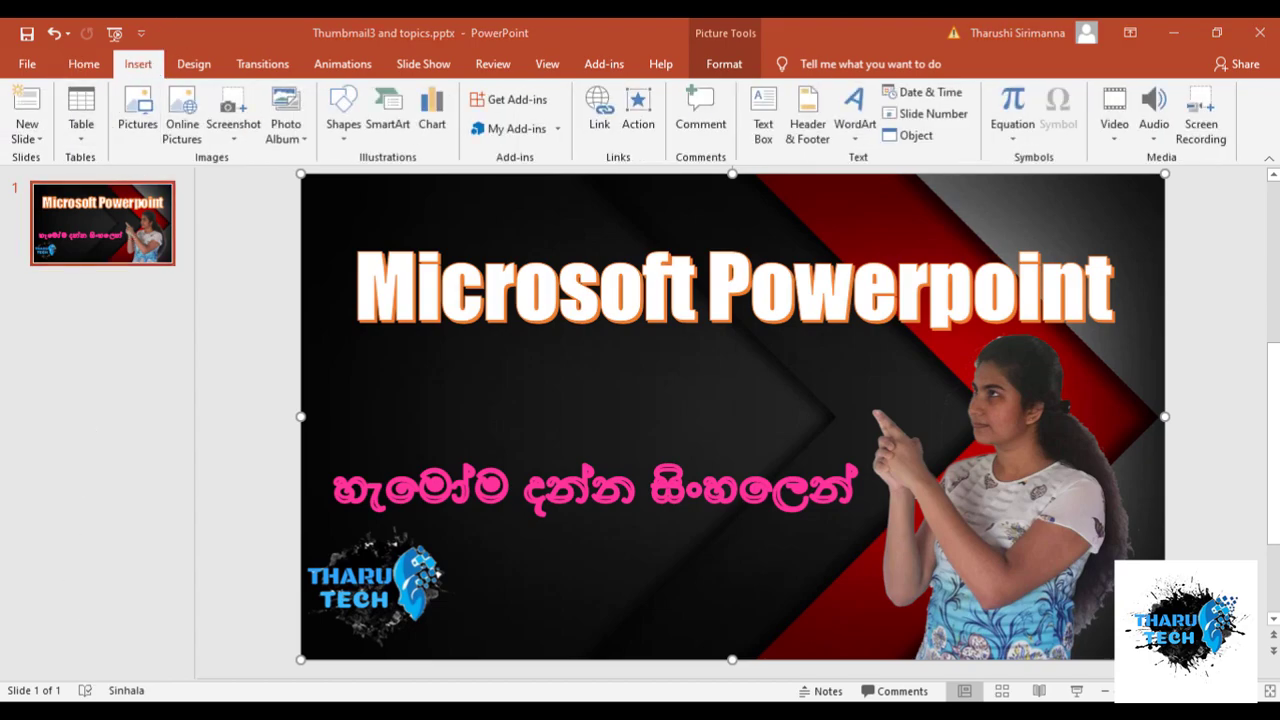
key(super+s)
text(zoo)
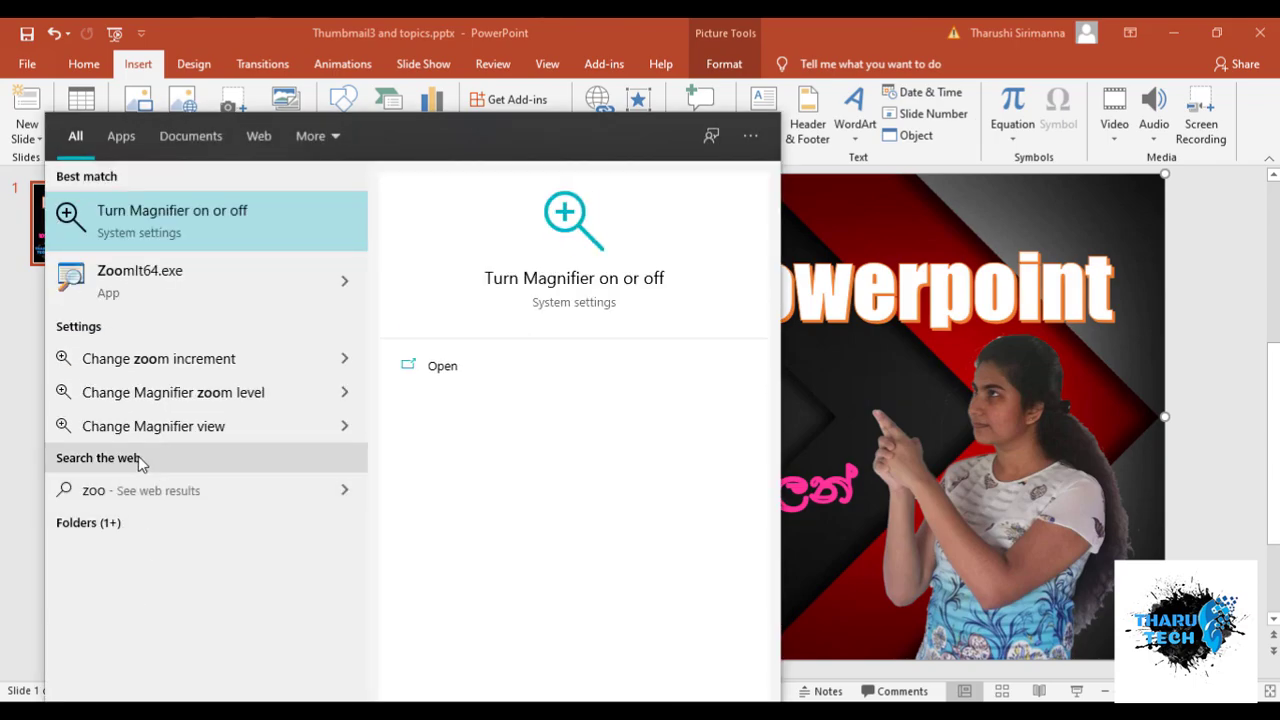
click(150, 288)
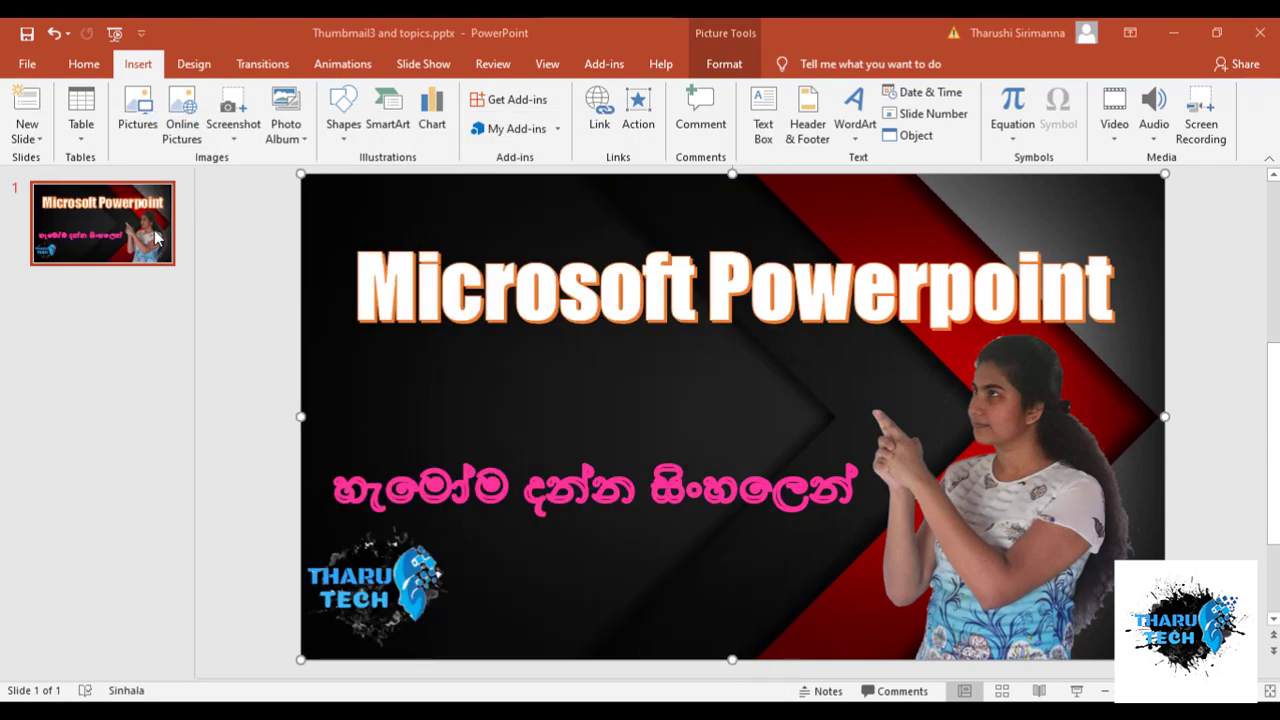
key(ctrl+1)
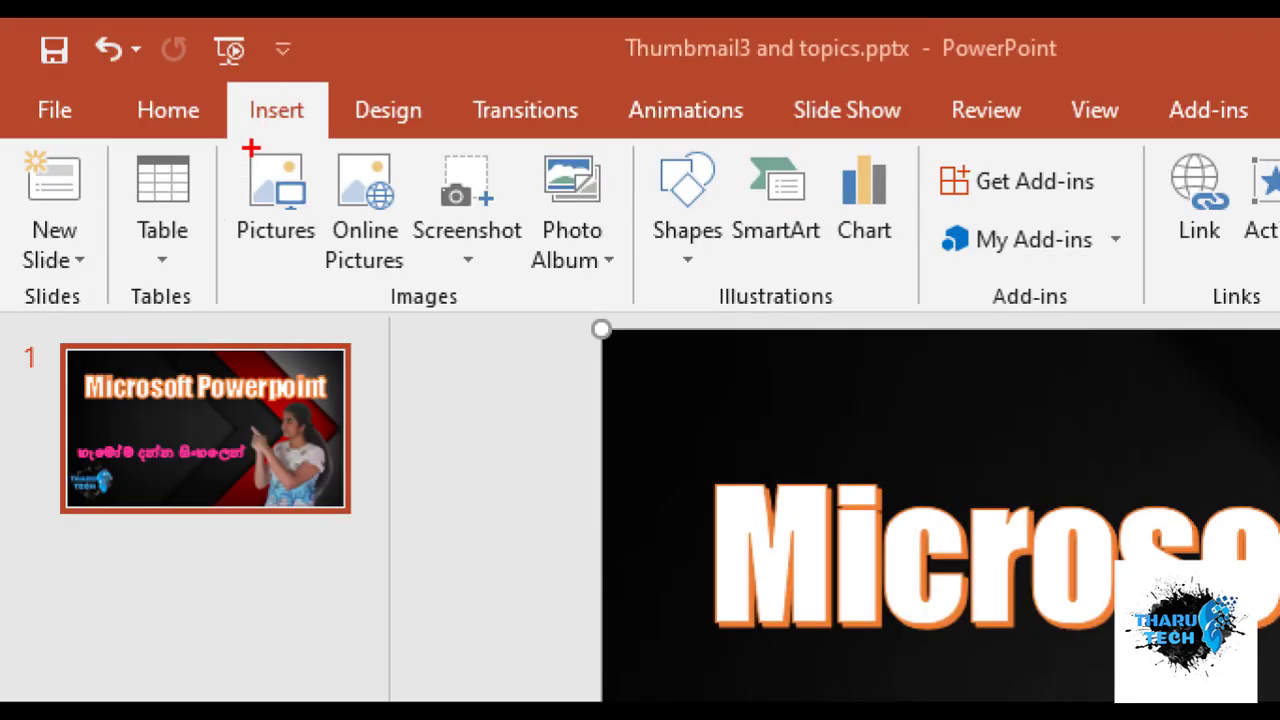
right_click(65, 286)
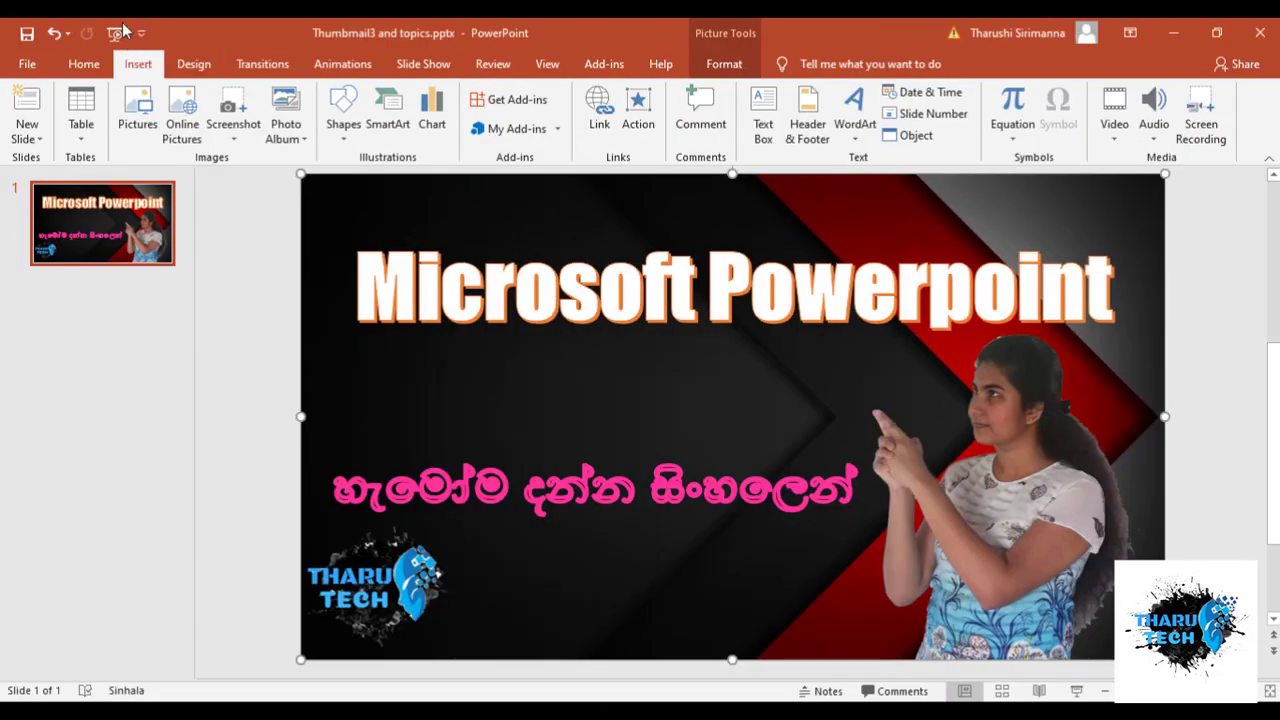
- Add a Title and Content slide and delete both its title and content placeholders
click(37, 132)
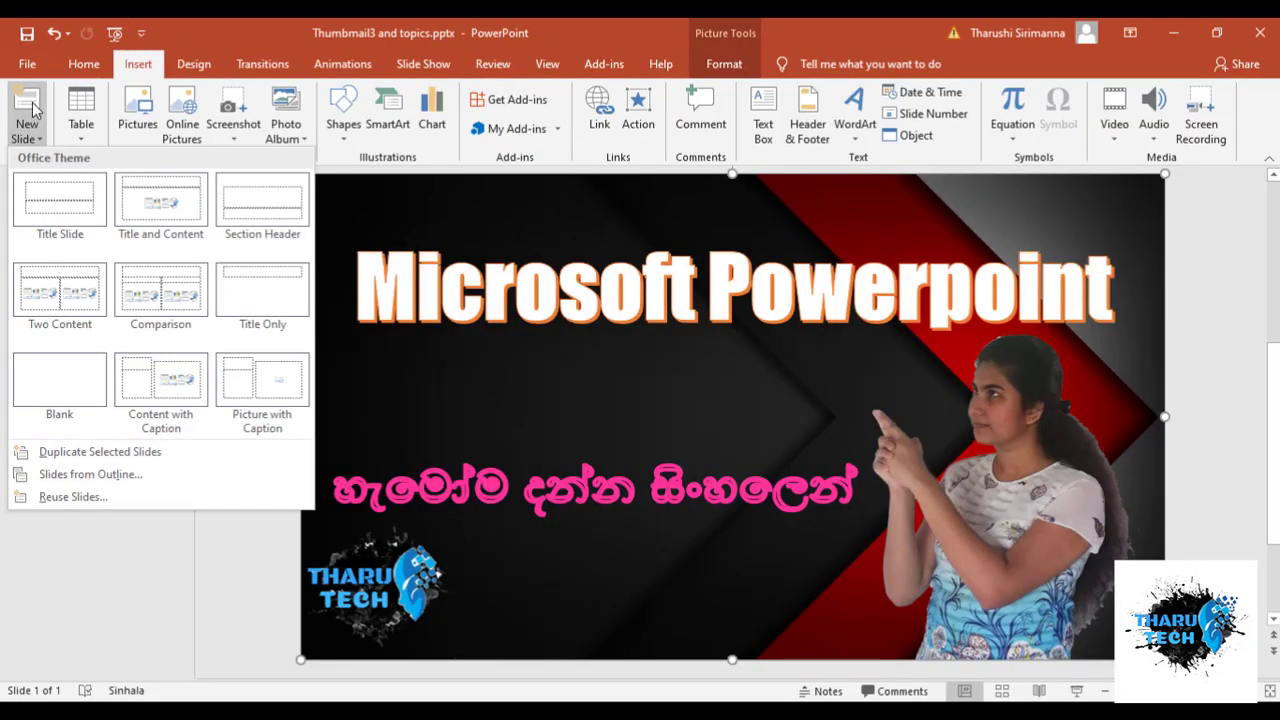
click(34, 106)
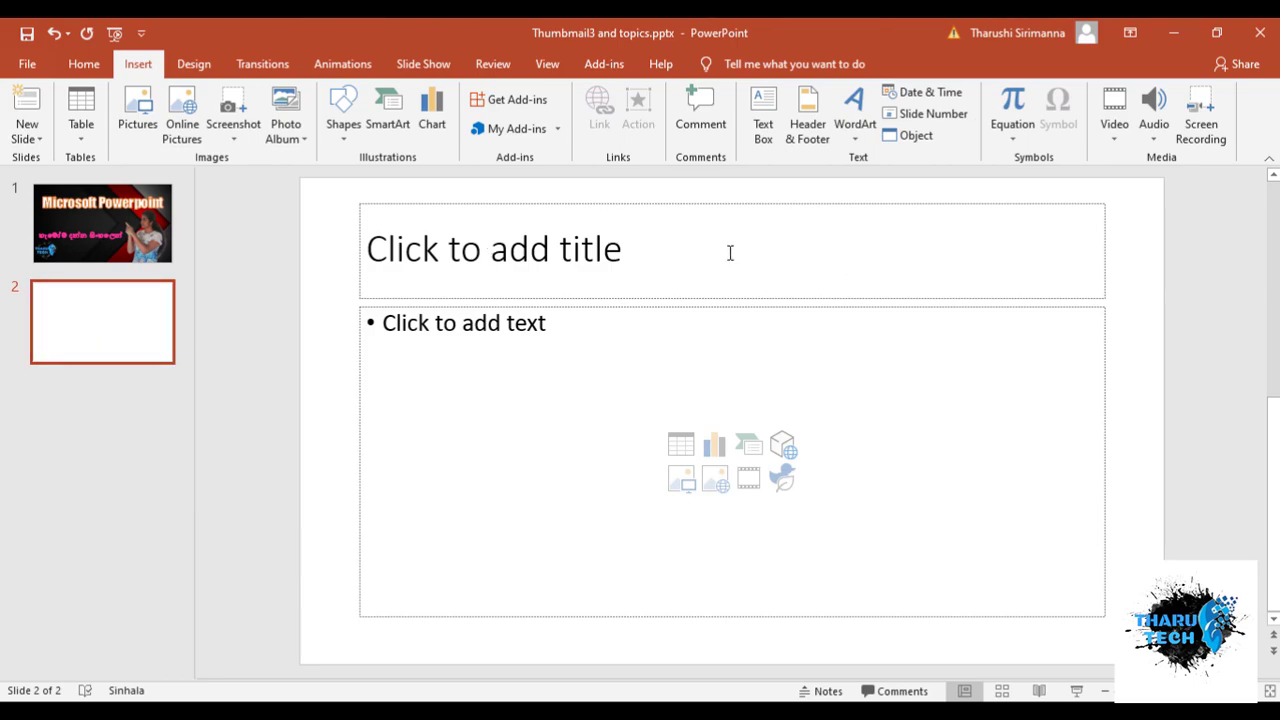
click(621, 206)
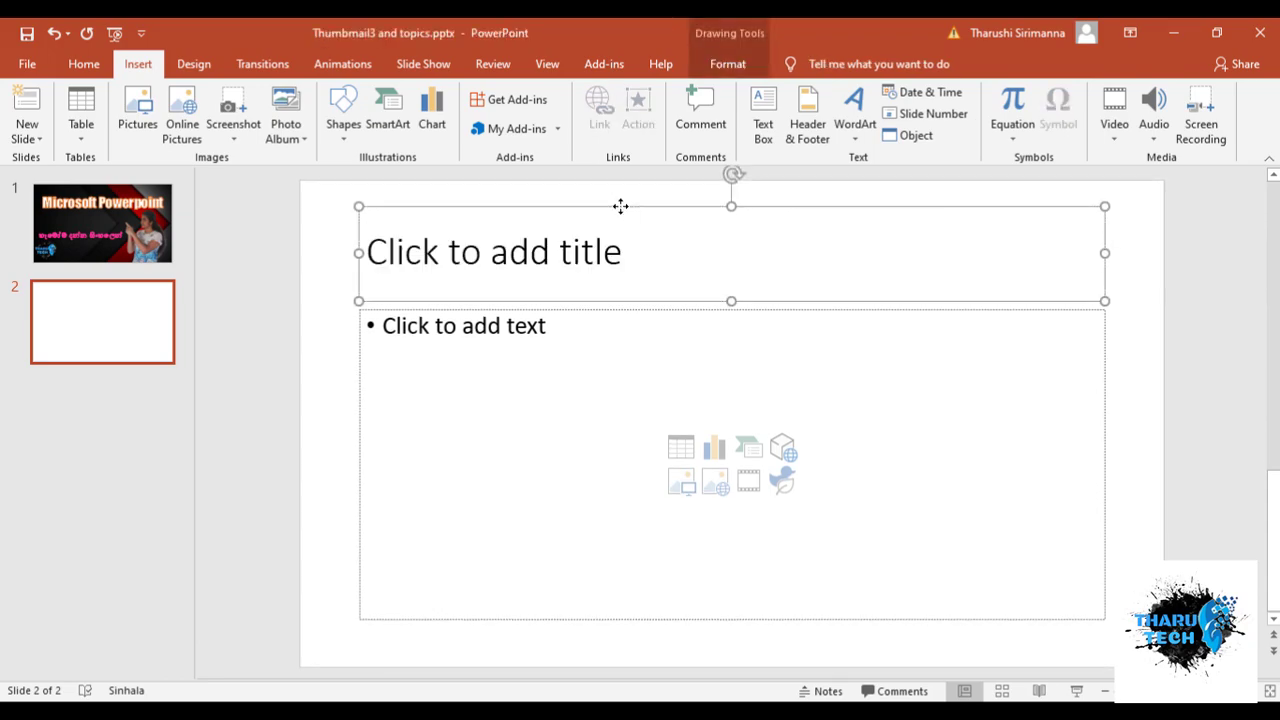
key(Delete)
click(614, 306)
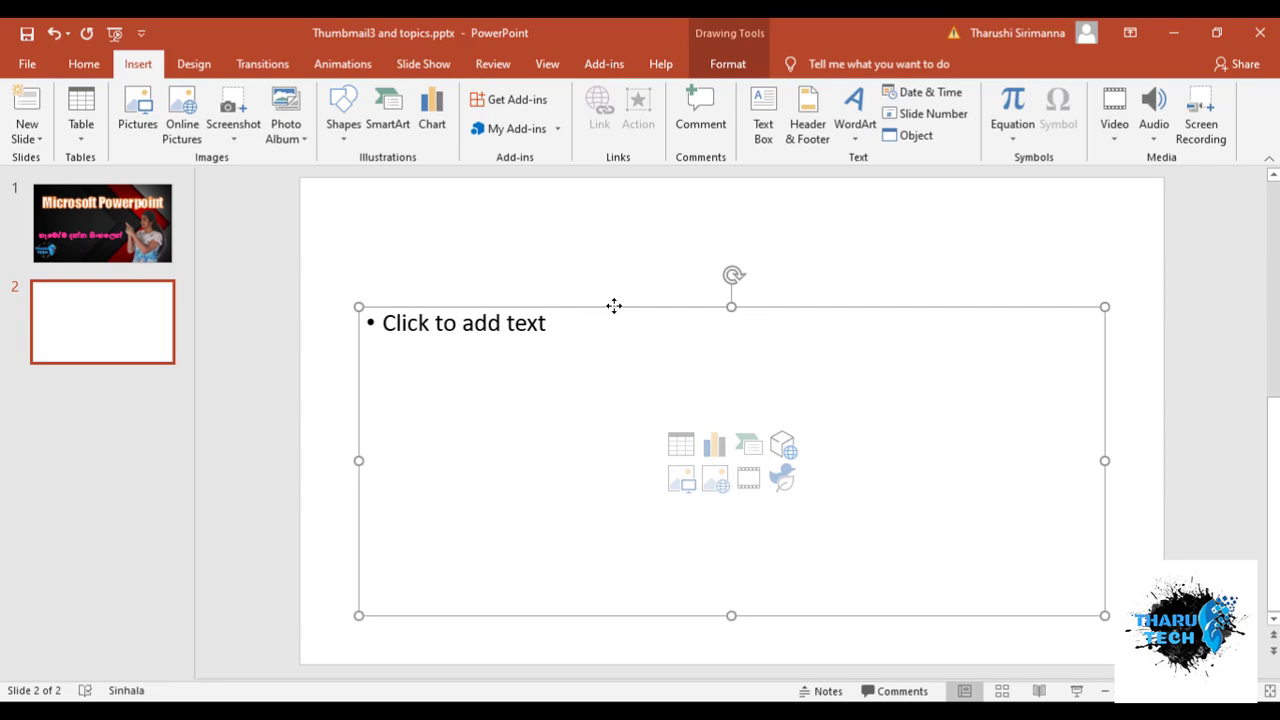
key(Delete)
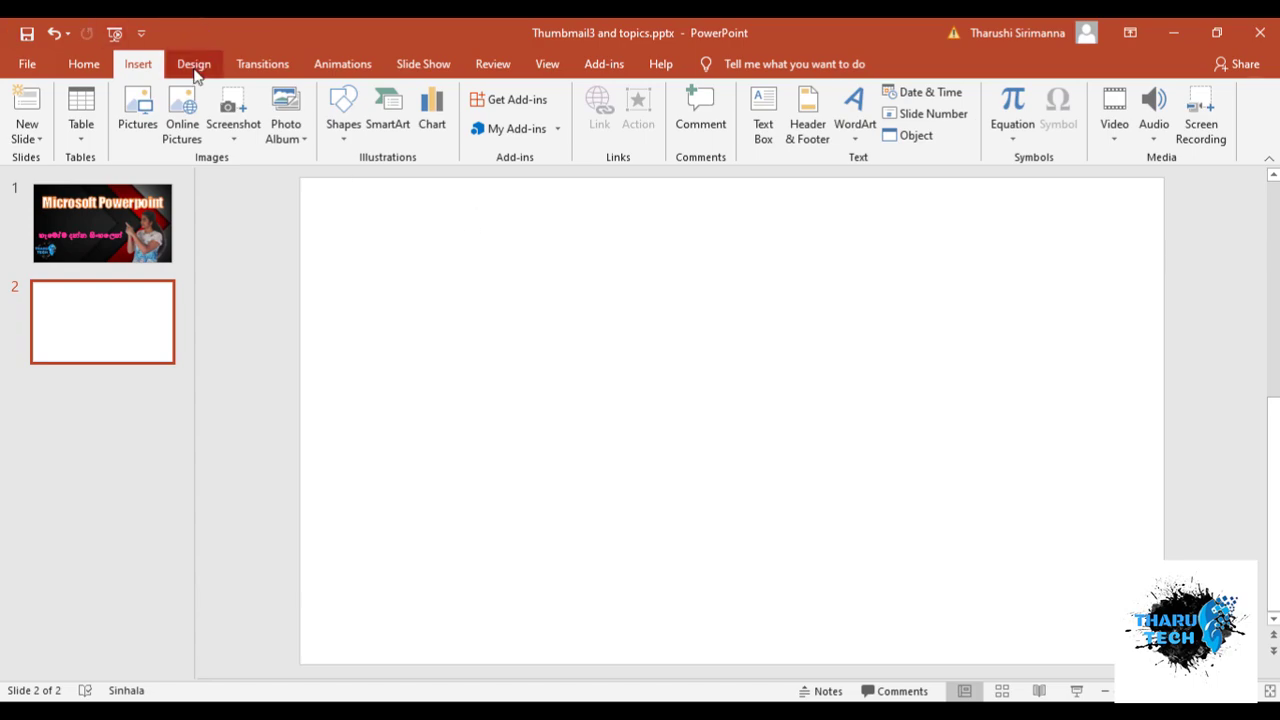
click(195, 72)
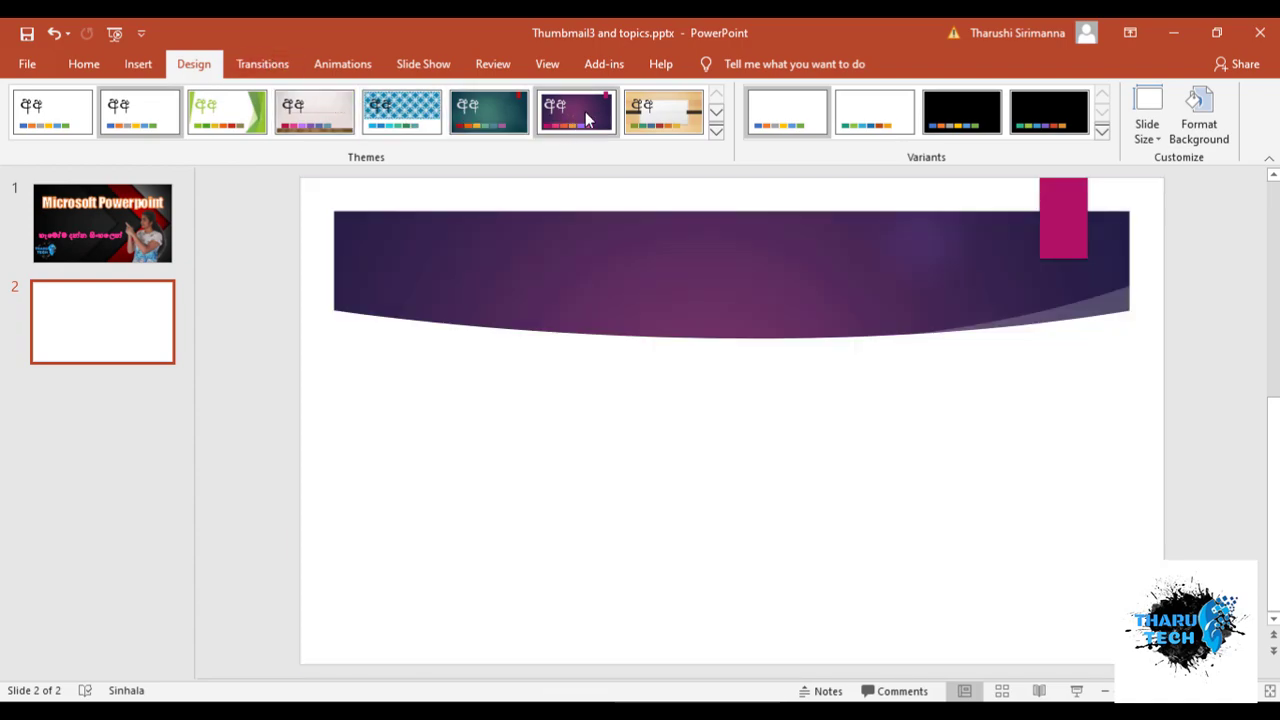
click(716, 132)
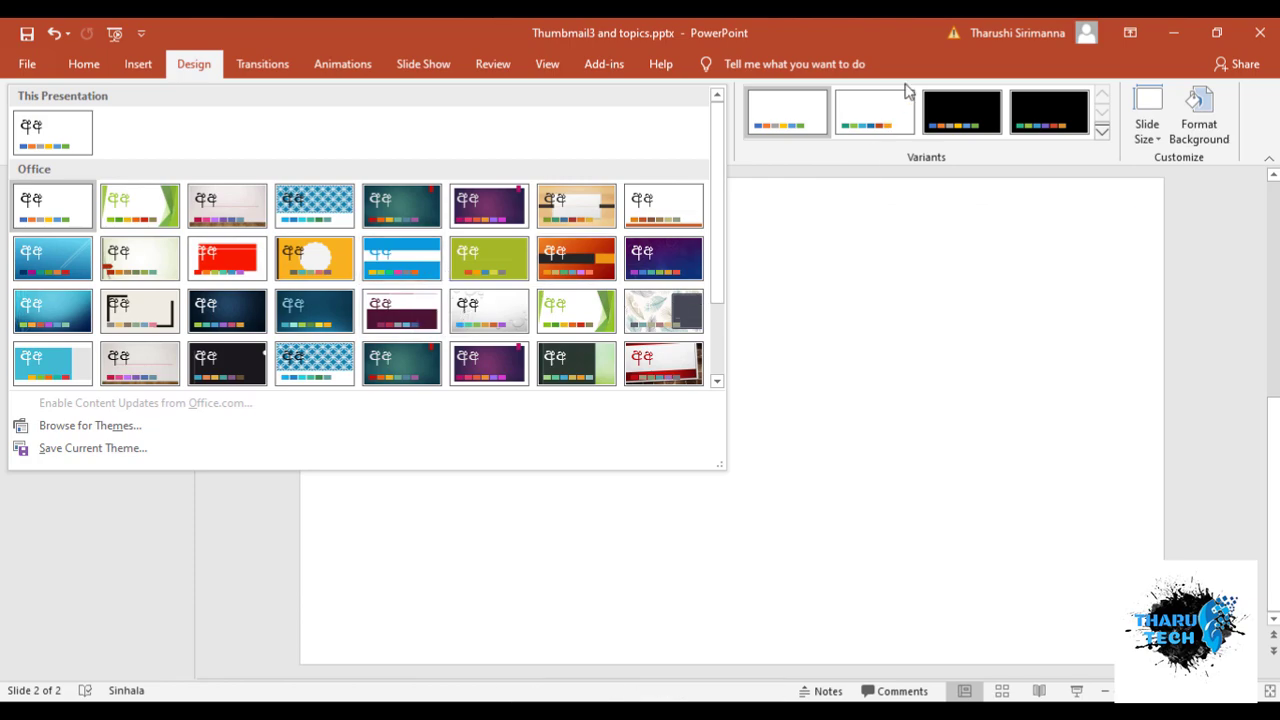
click(1103, 131)
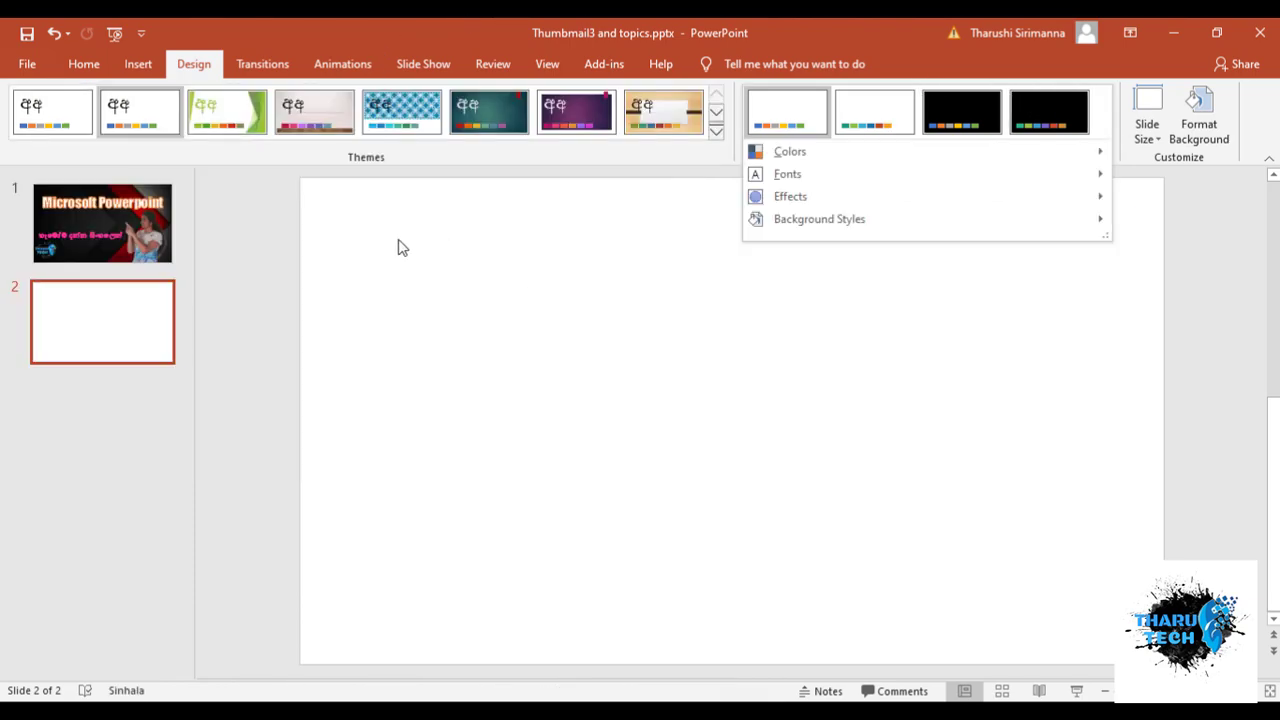
click(243, 311)
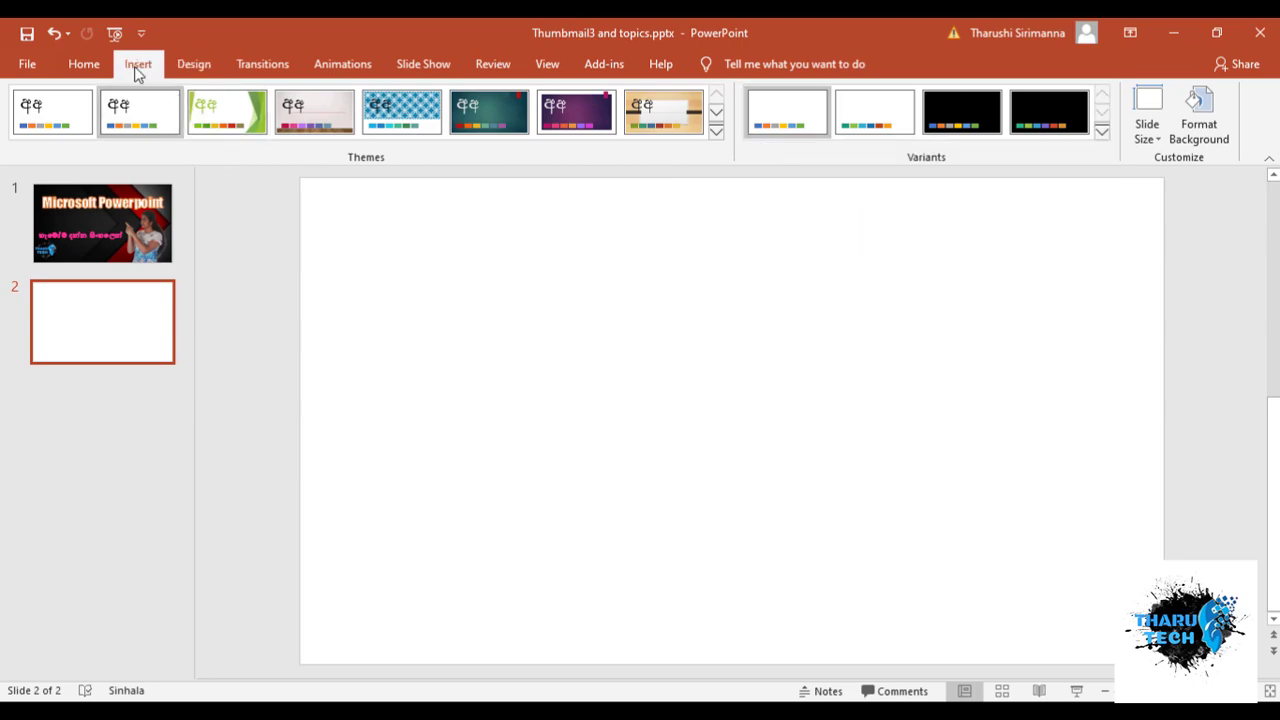
click(138, 66)
- Insert maxresdefault.jpg from the F: drive's Powerpoint folder as the slide 2 background picture
click(128, 134)
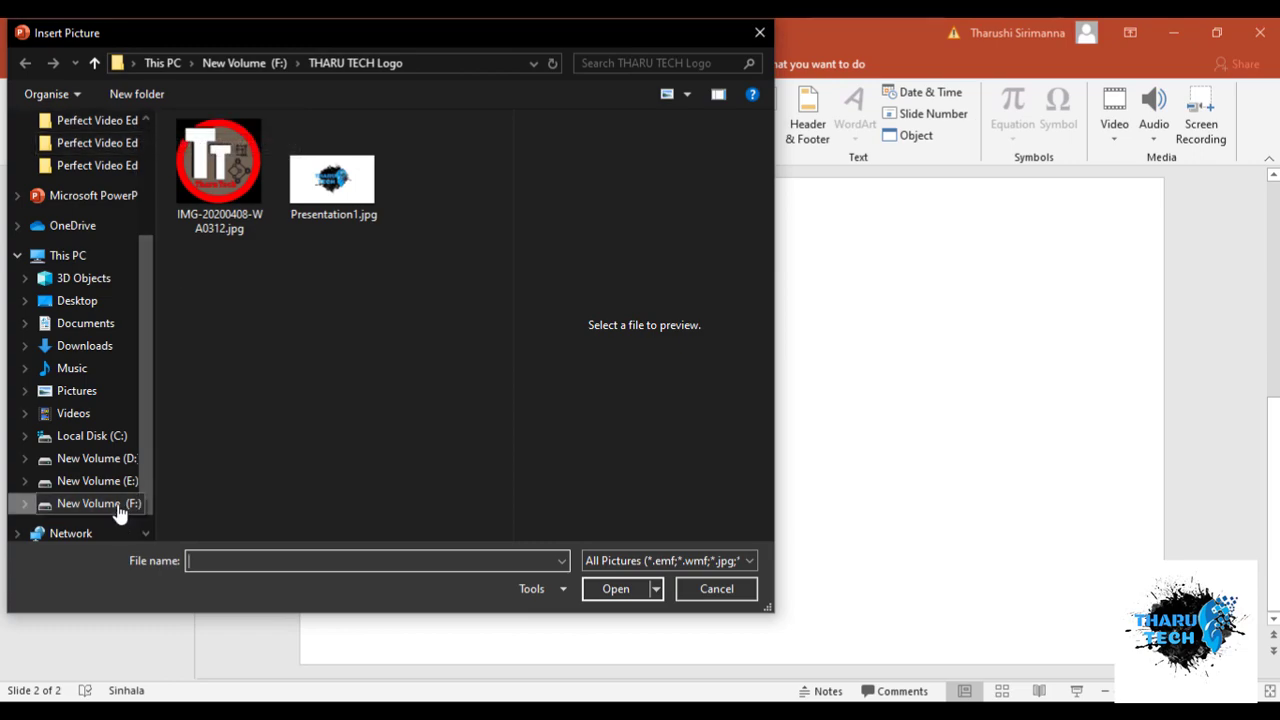
click(118, 507)
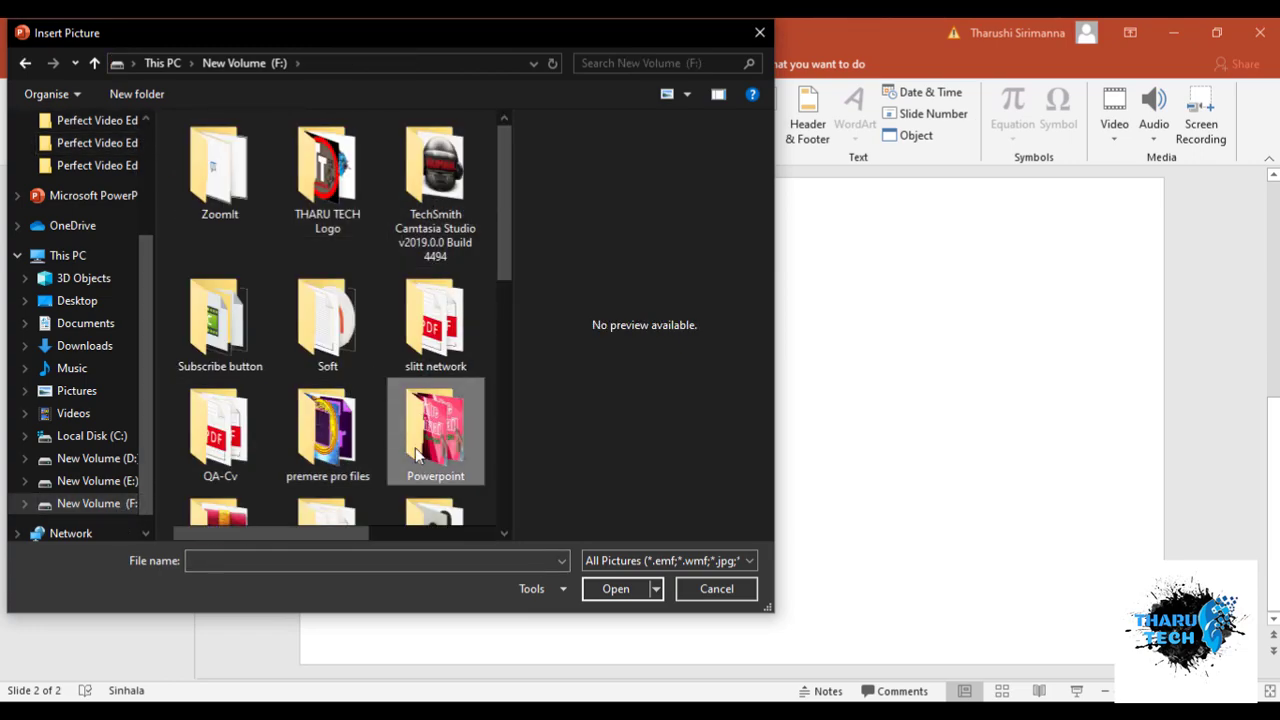
double_click(418, 455)
click(365, 218)
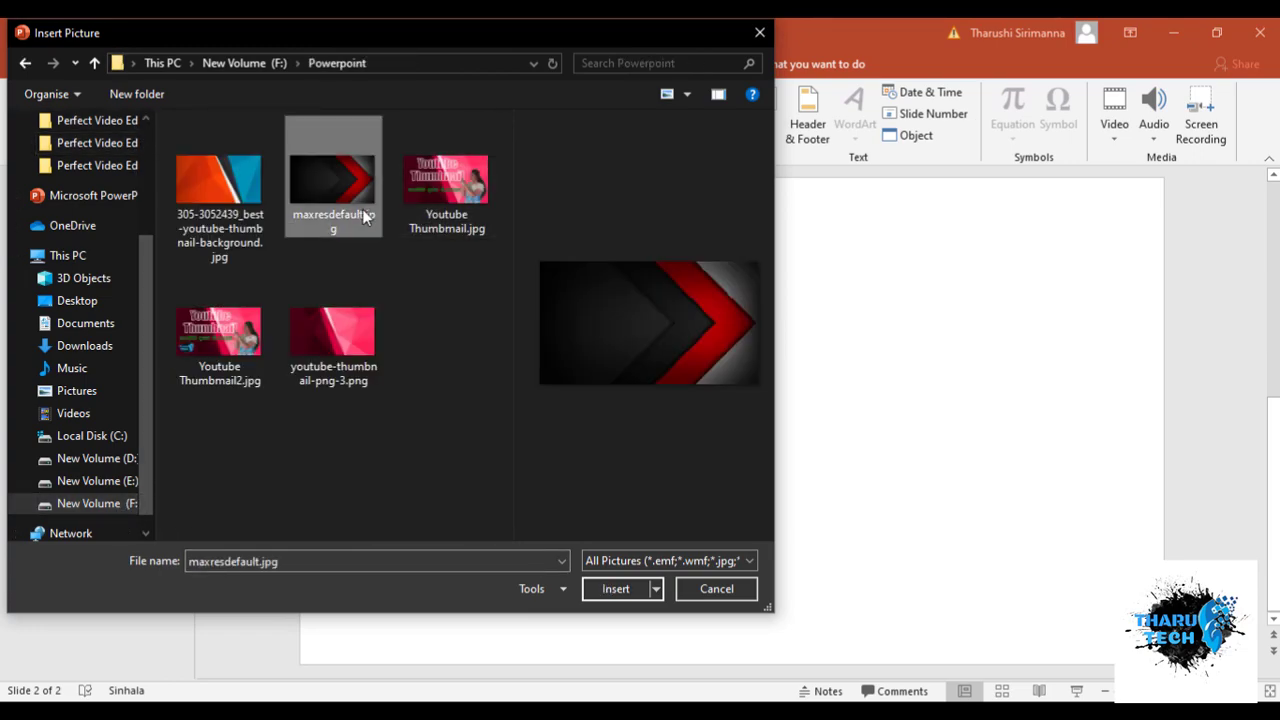
click(612, 589)
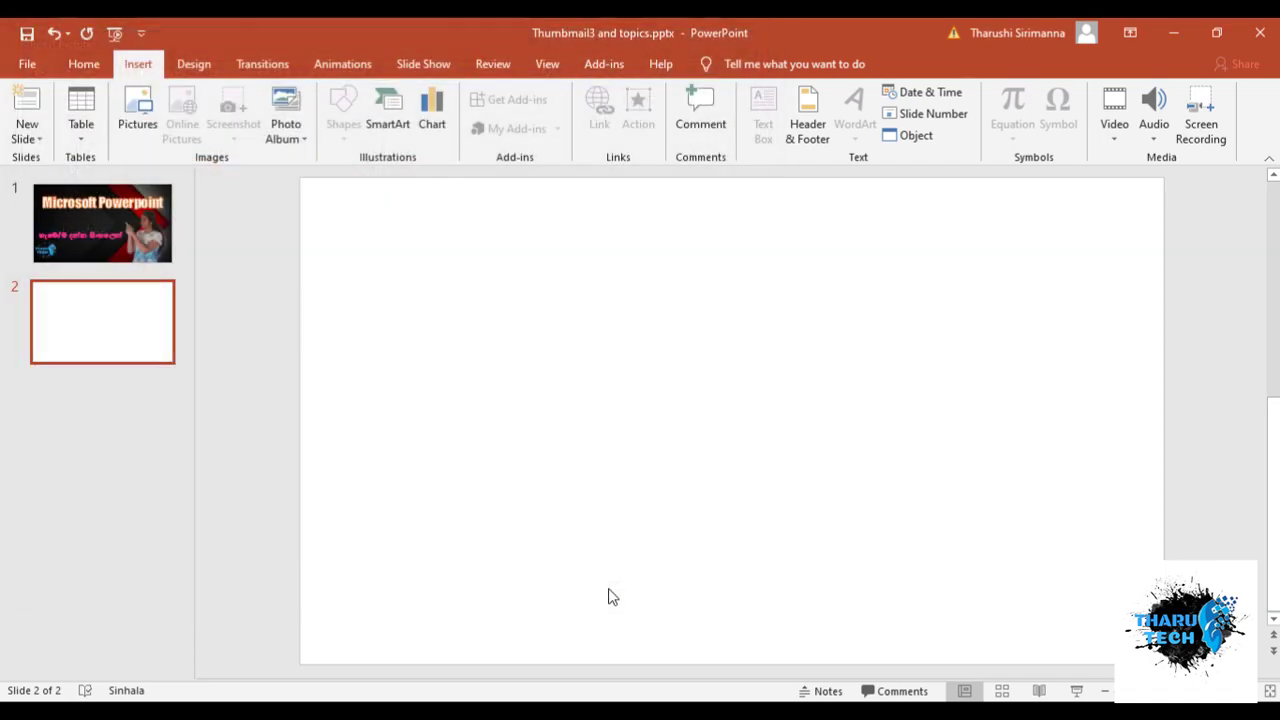
click(1215, 445)
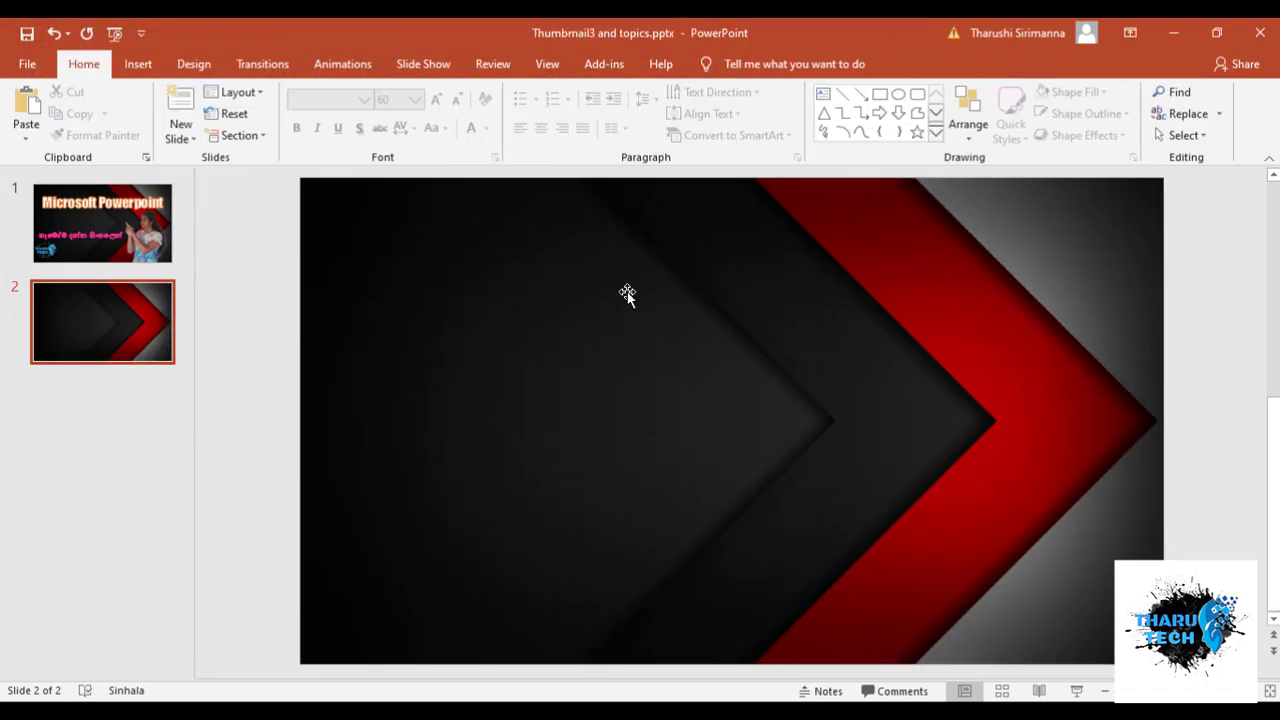
double_click(529, 257)
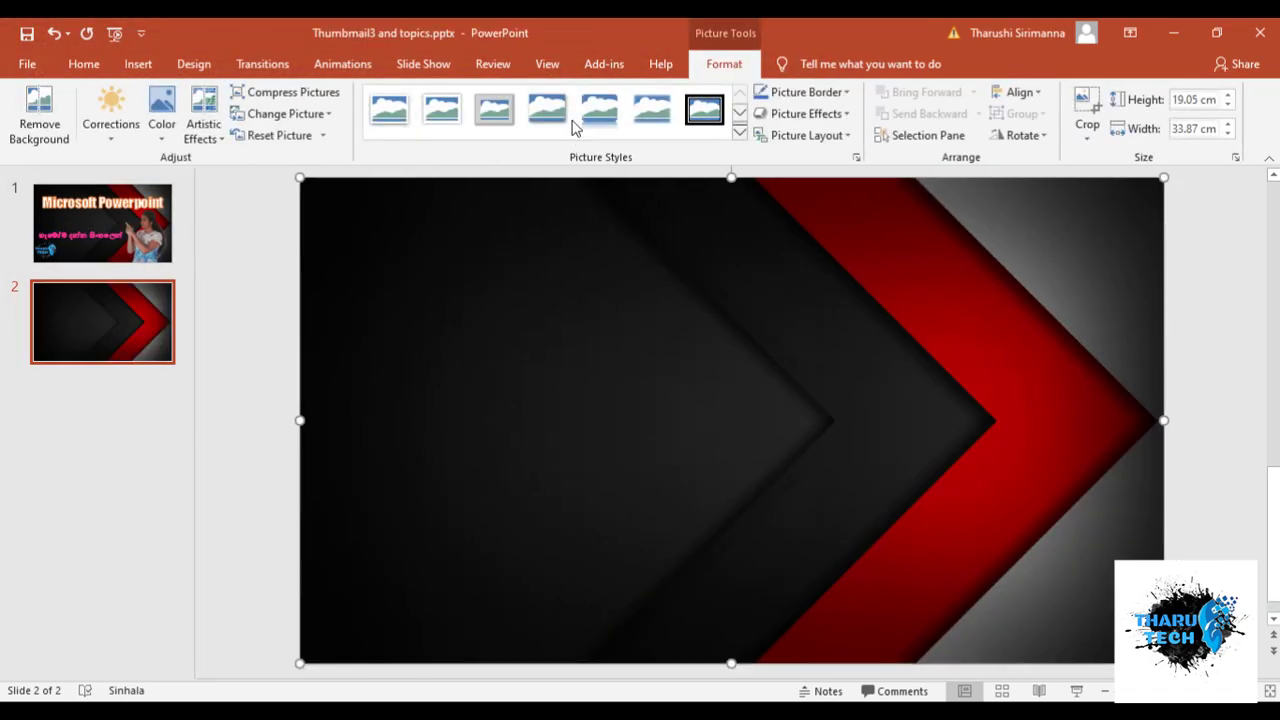
click(150, 68)
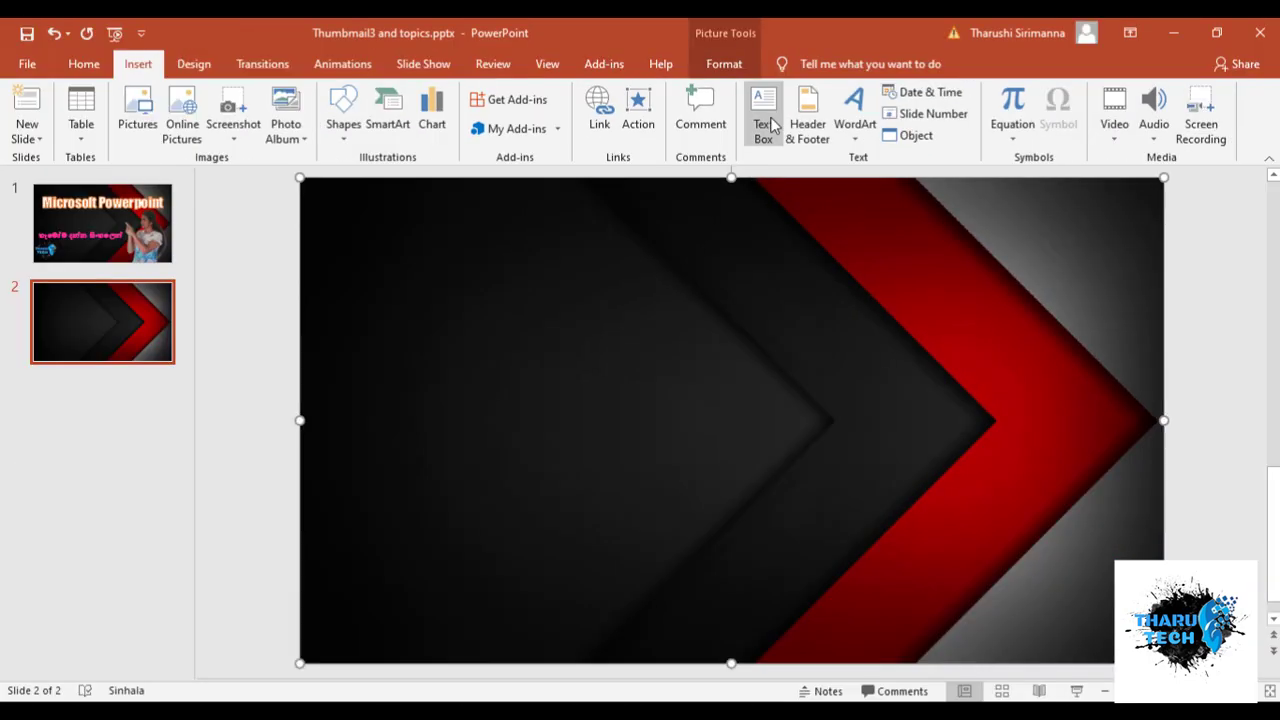
- Add a text box on the chevron background, widen it, and move it up left of centre
click(771, 124)
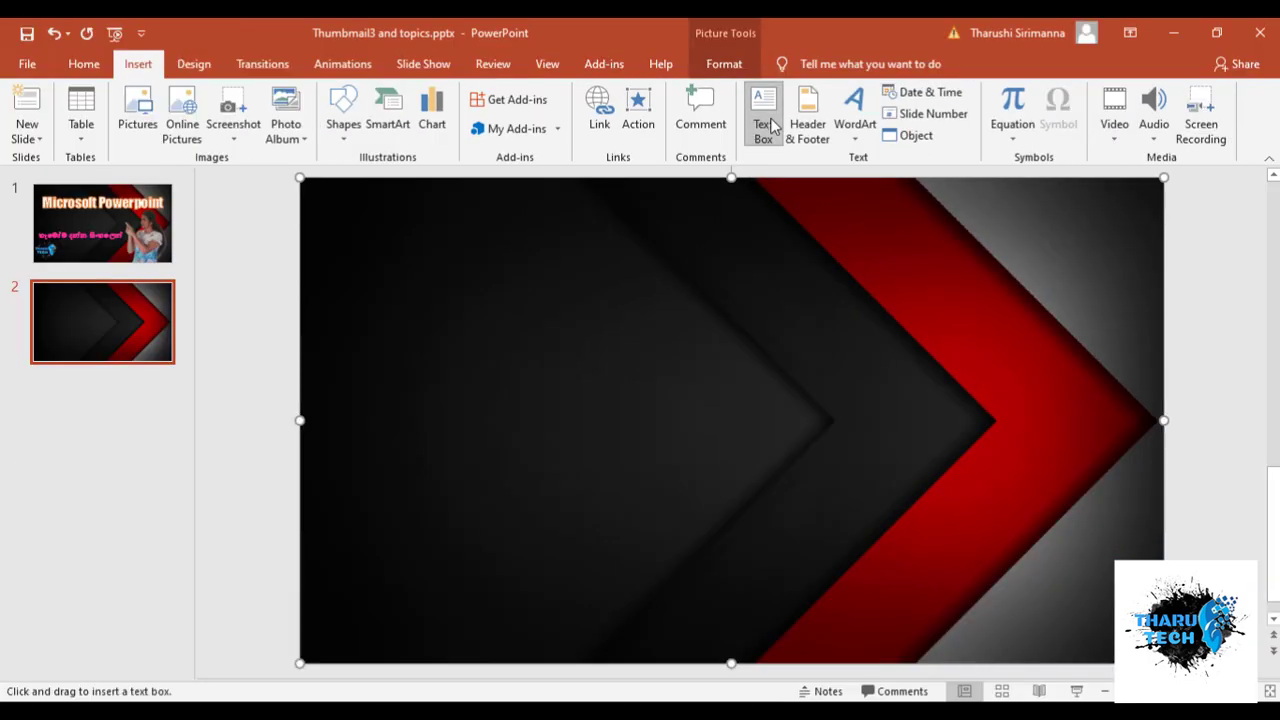
click(701, 372)
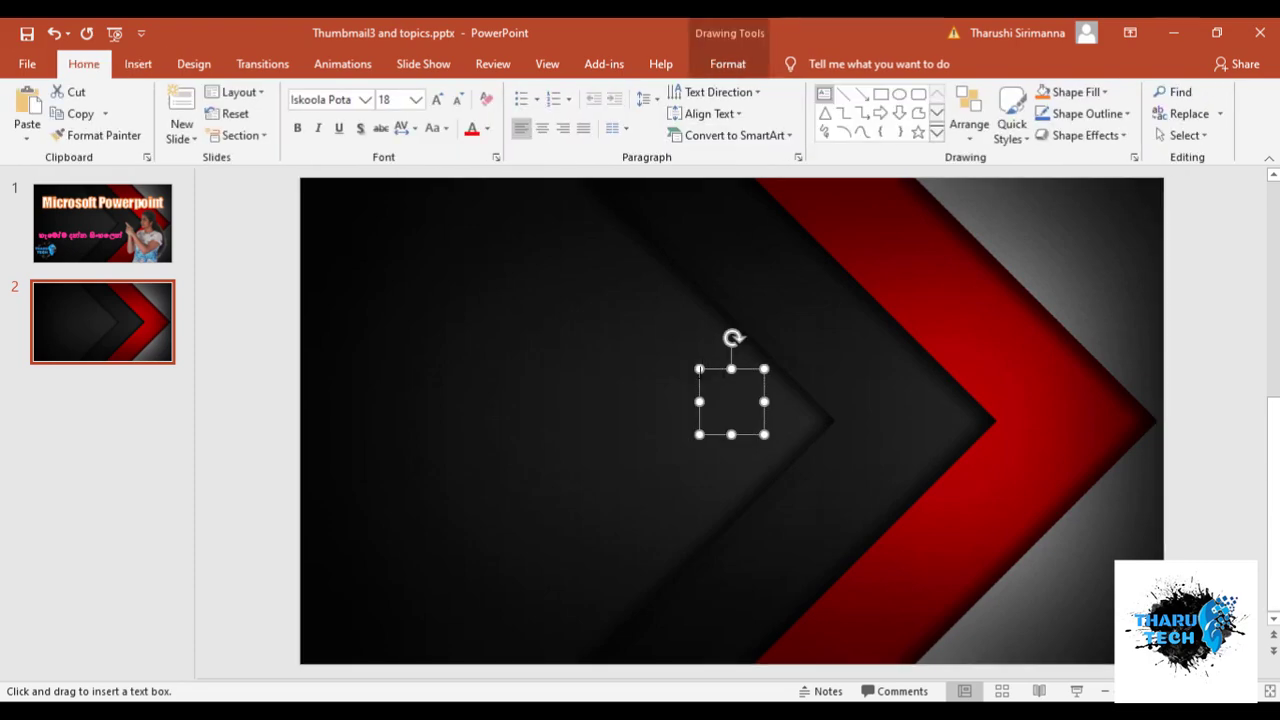
drag(702, 390, 826, 390)
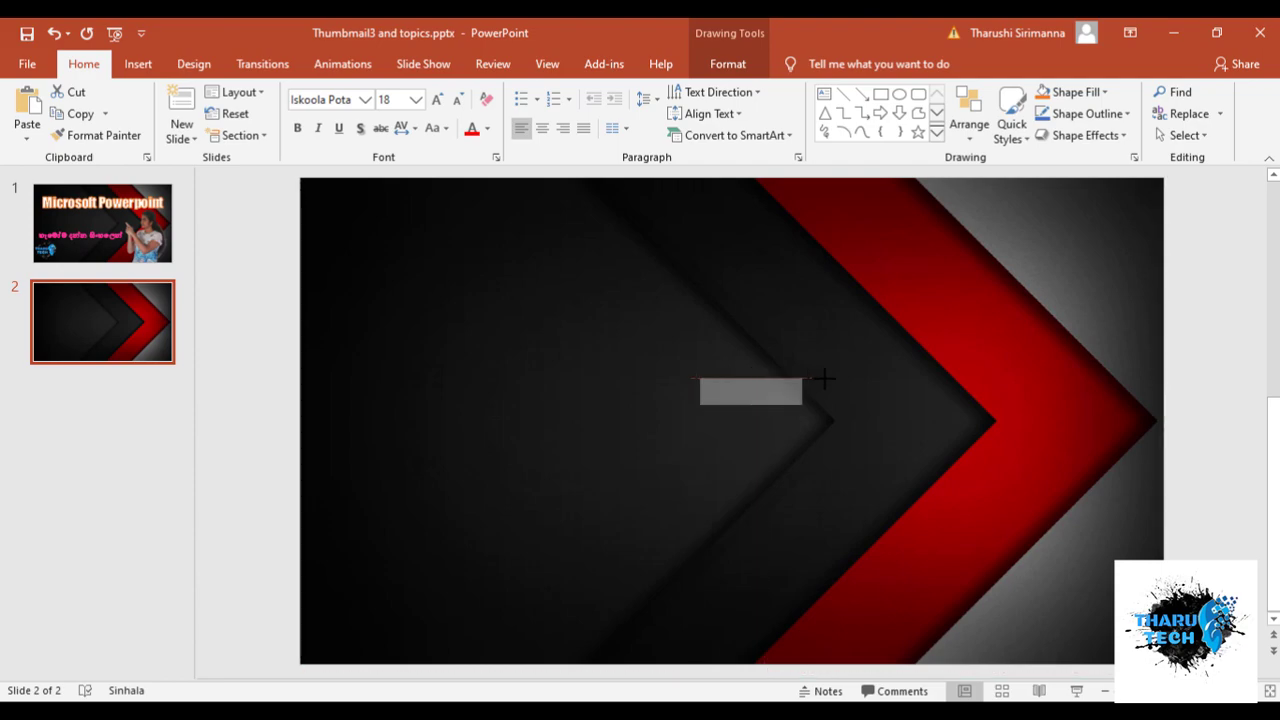
drag(749, 379, 606, 283)
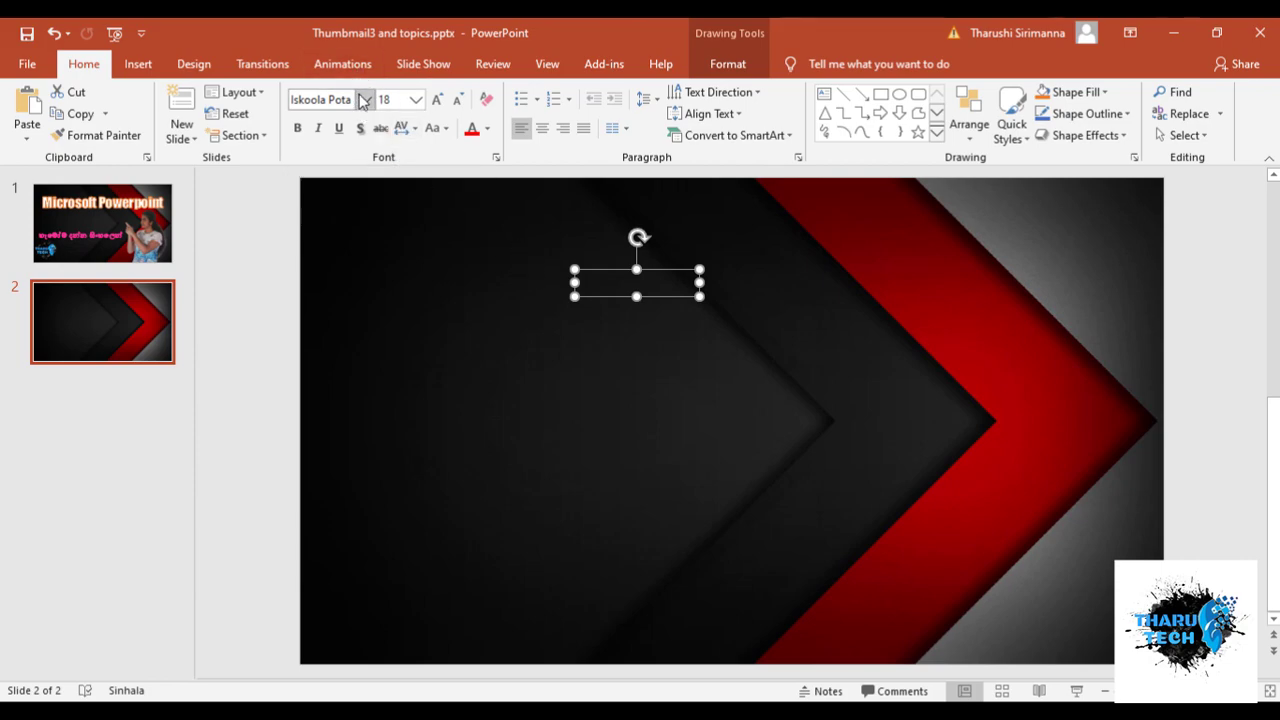
- Set the text box font to Impact, grow it to 48, and type 'Microsoft Powerpoint'
click(364, 100)
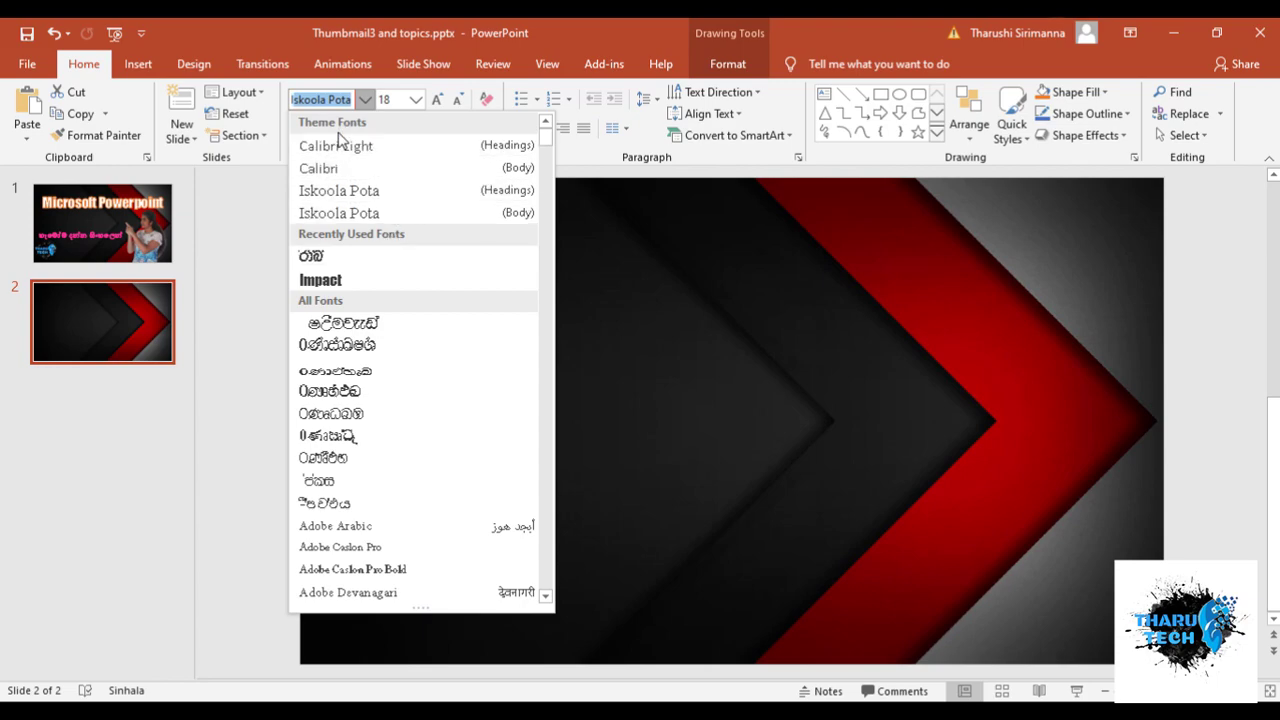
text(Impact)
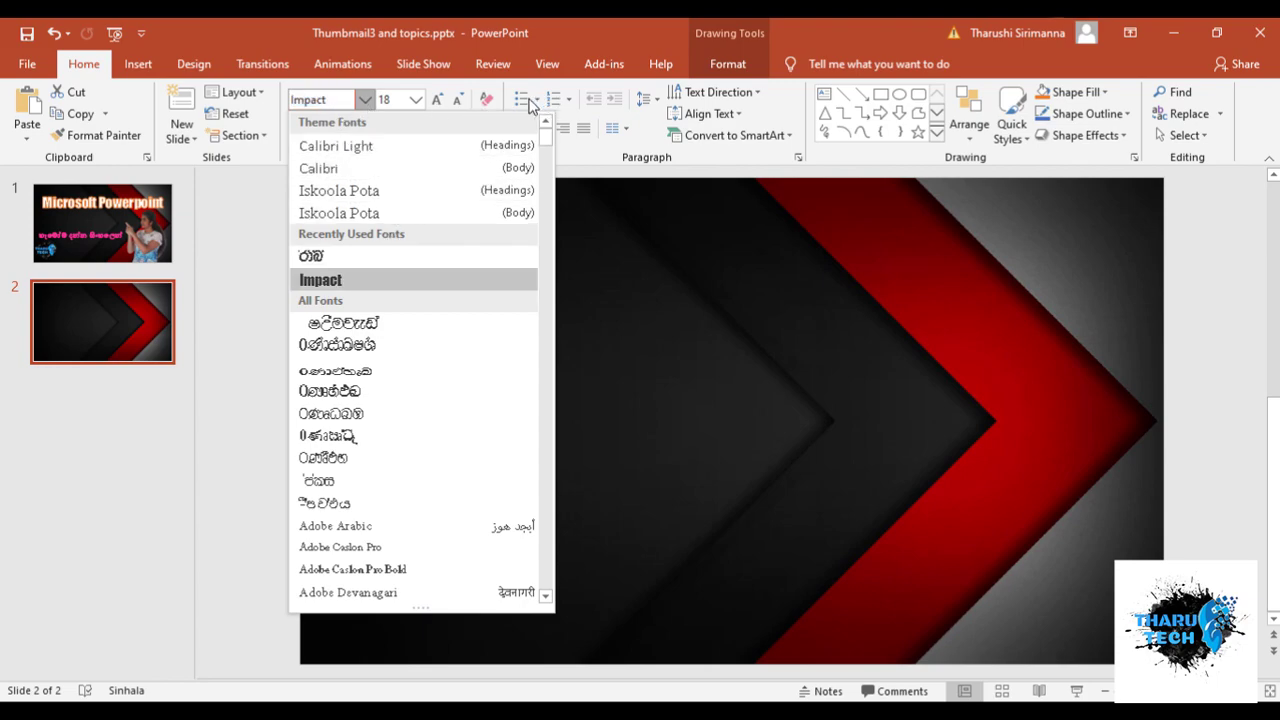
click(416, 100)
click(439, 99)
click(439, 99)
click(439, 99)
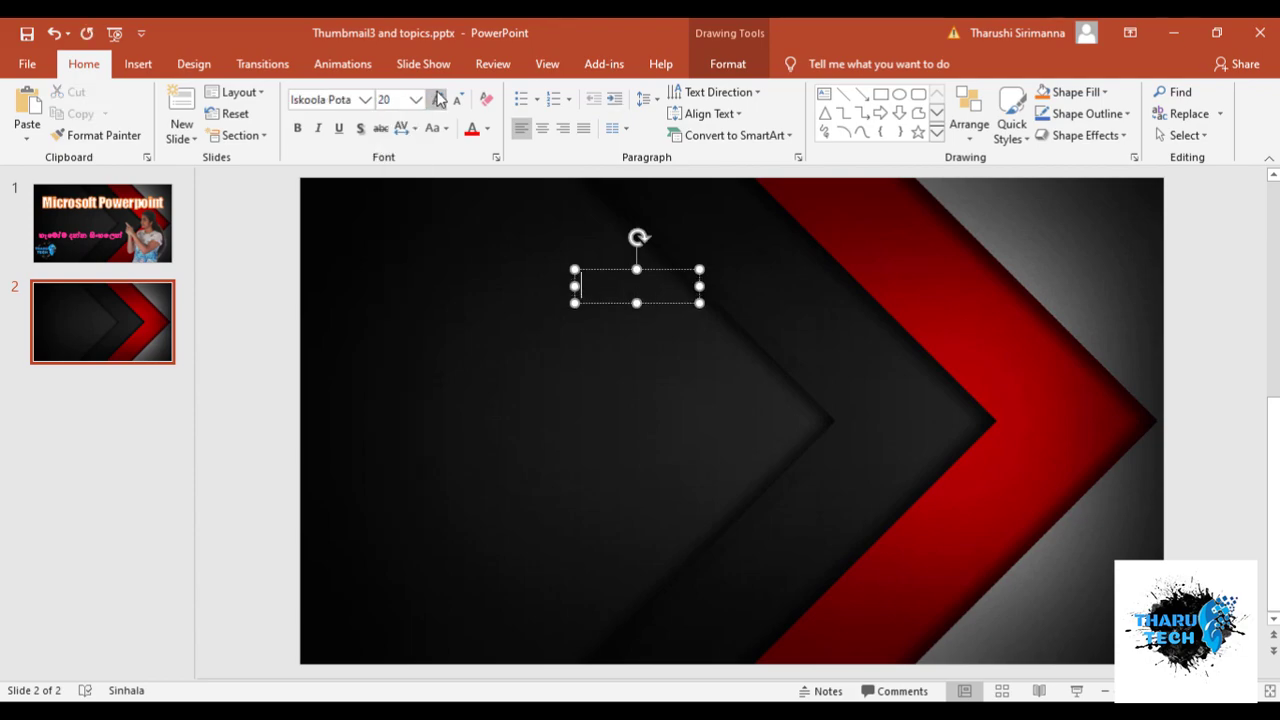
click(439, 99)
click(439, 99)
click(439, 99)
click(439, 99)
click(439, 99)
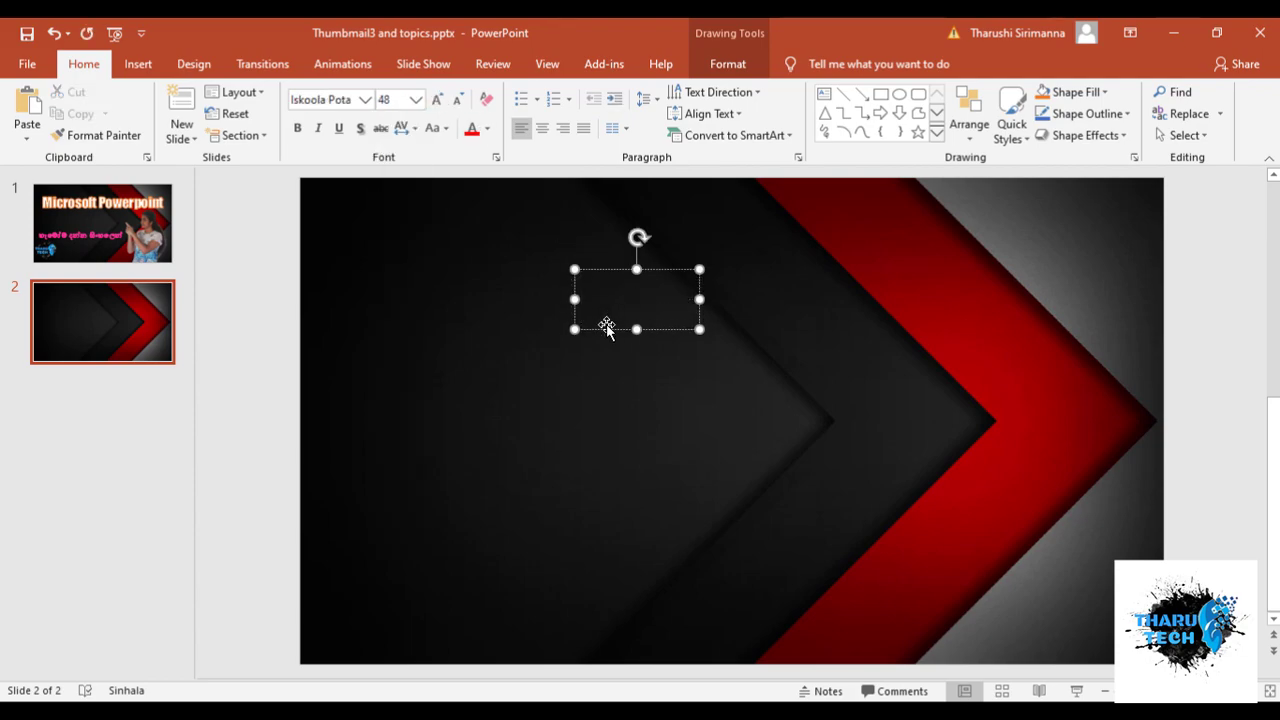
text(Mic)
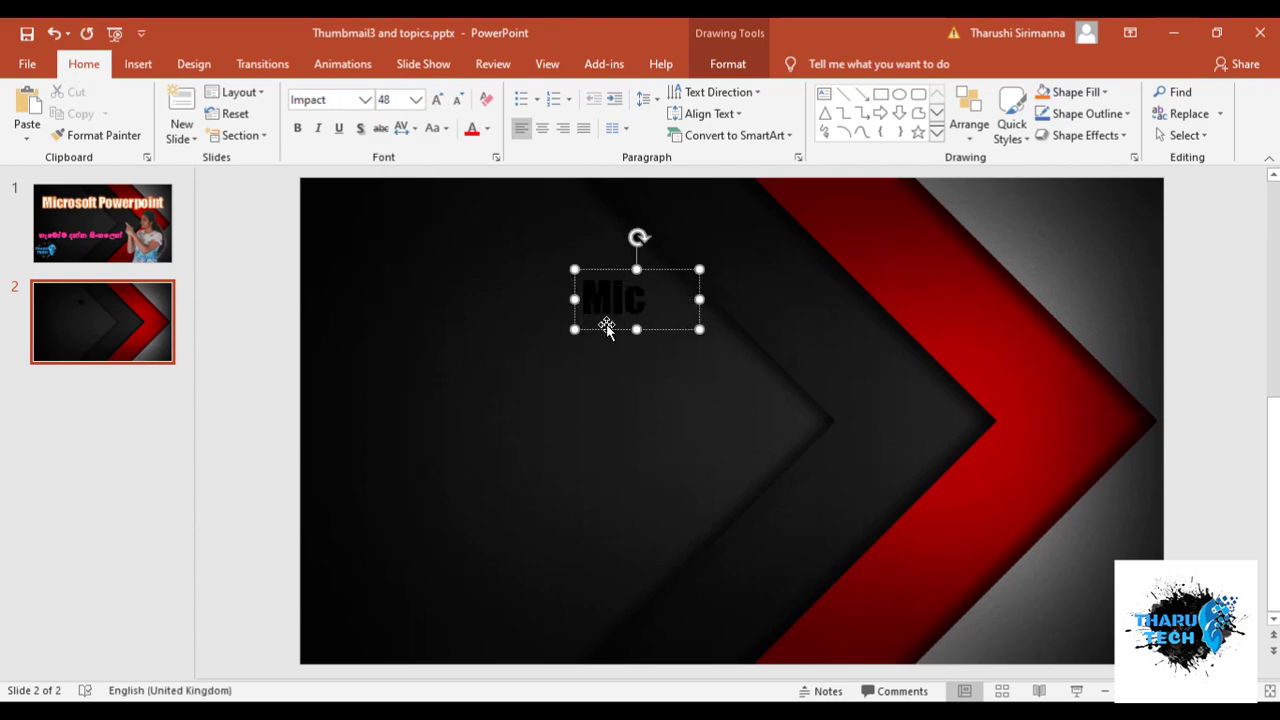
text(rosoft )
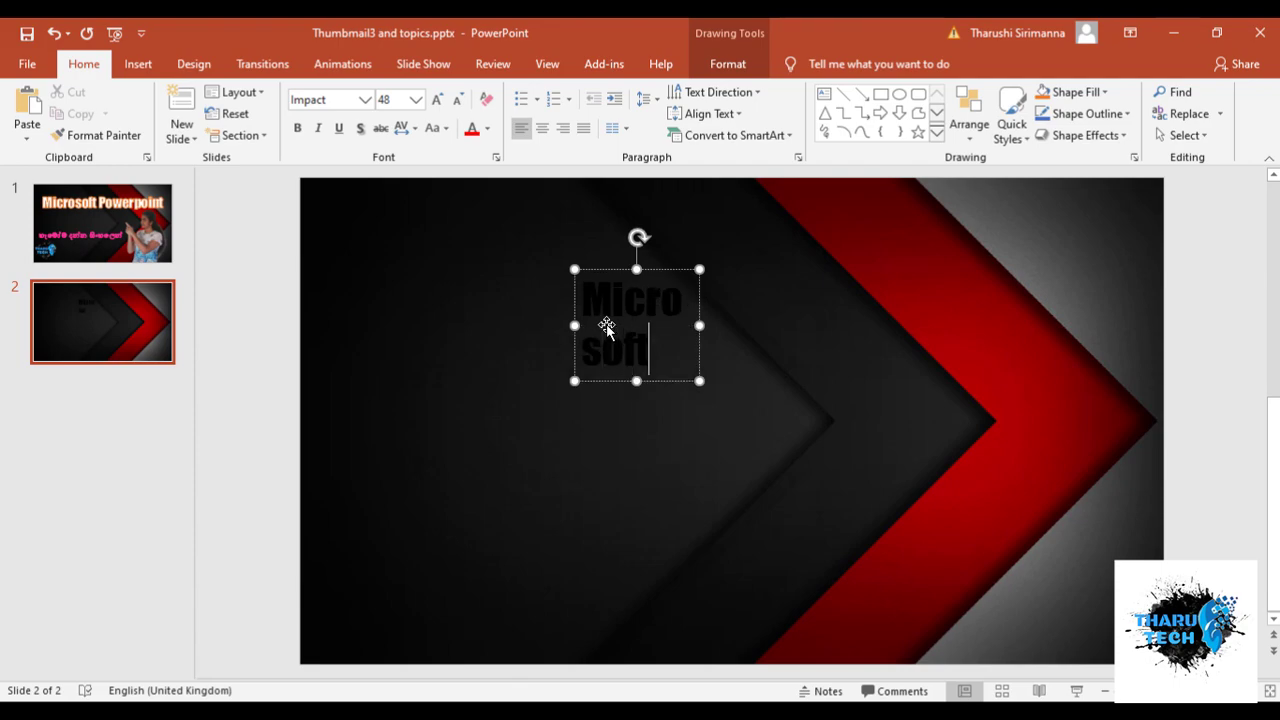
text(Power)
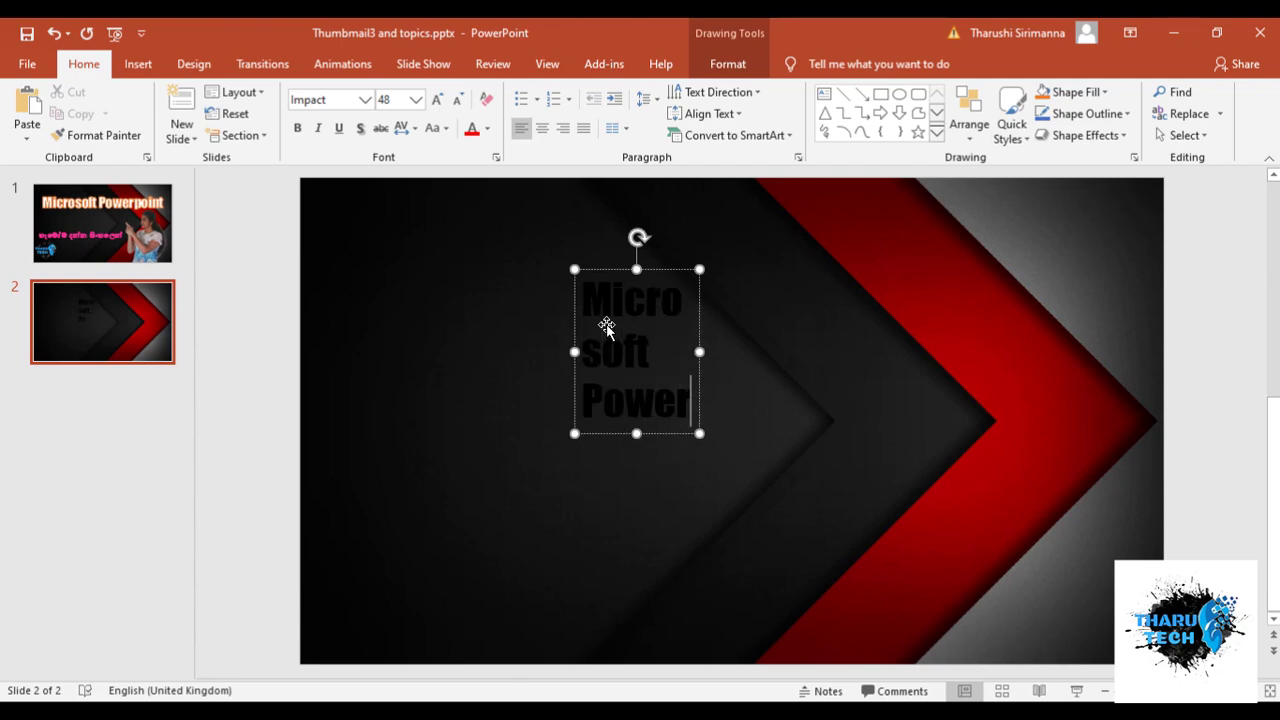
text(point)
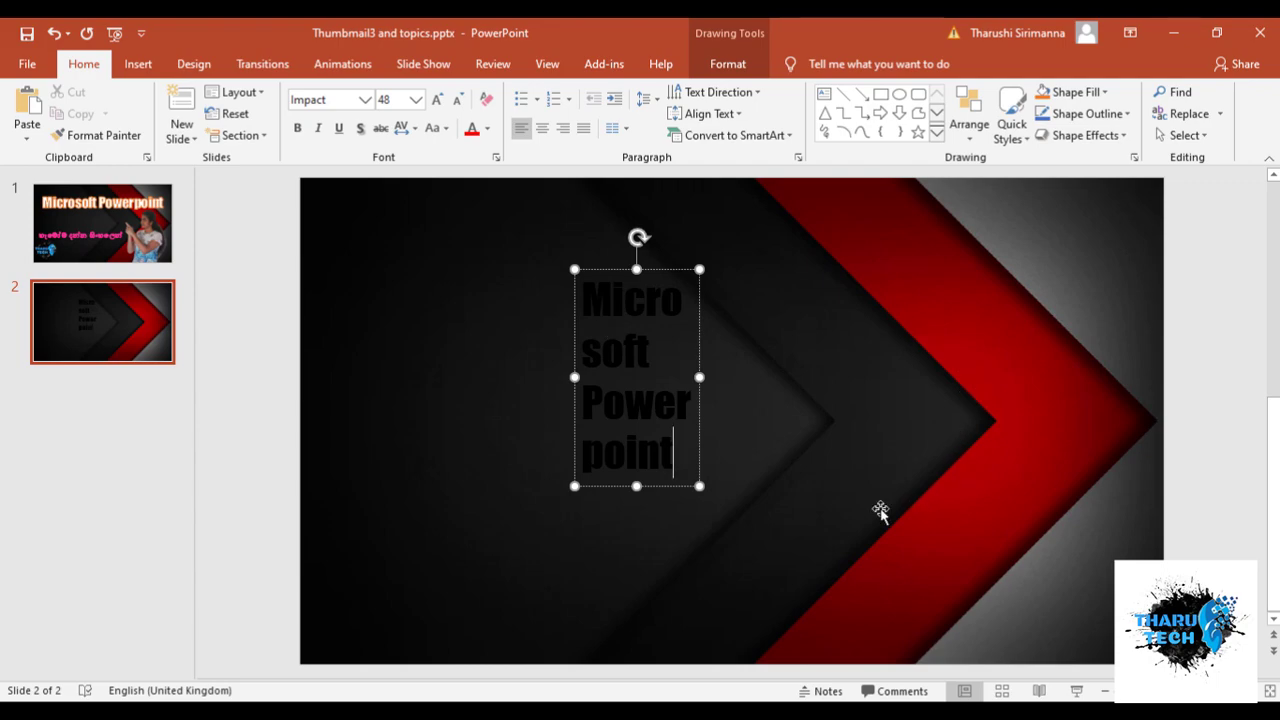
- Widen and shift the title box left, then enlarge the title text to size 96
drag(699, 486, 1130, 384)
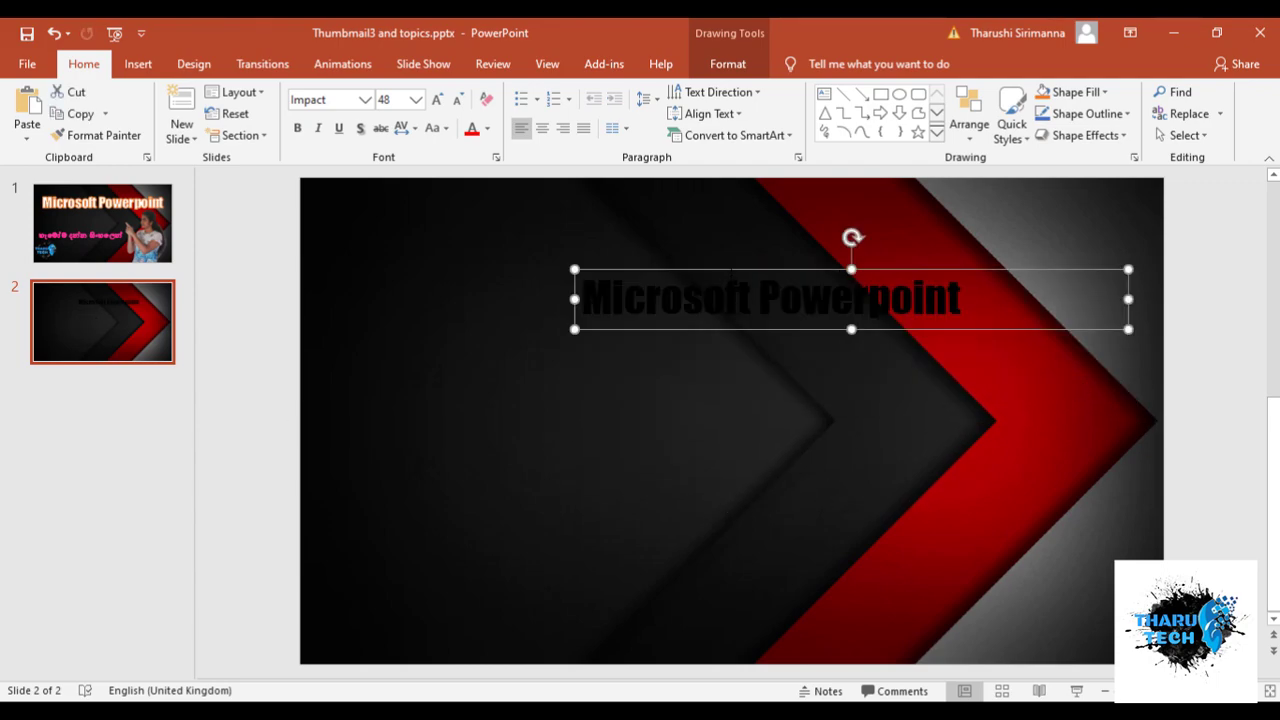
drag(727, 269, 626, 270)
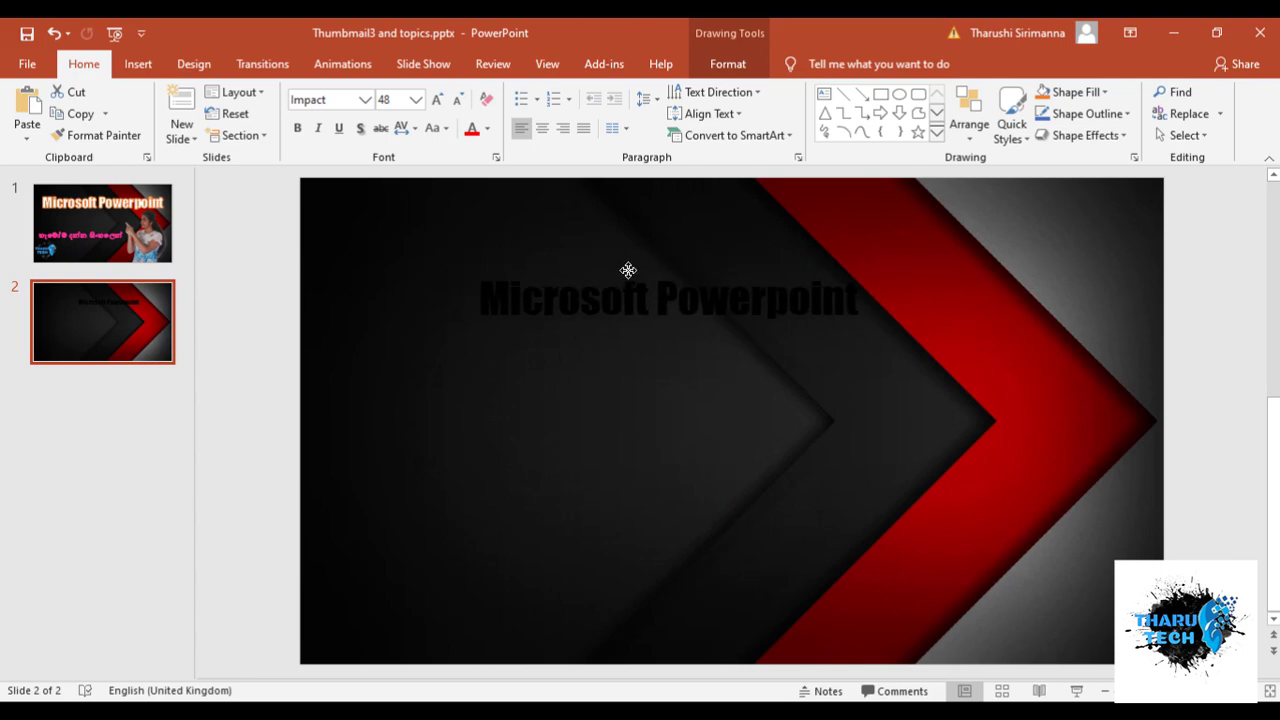
drag(480, 300, 1000, 290)
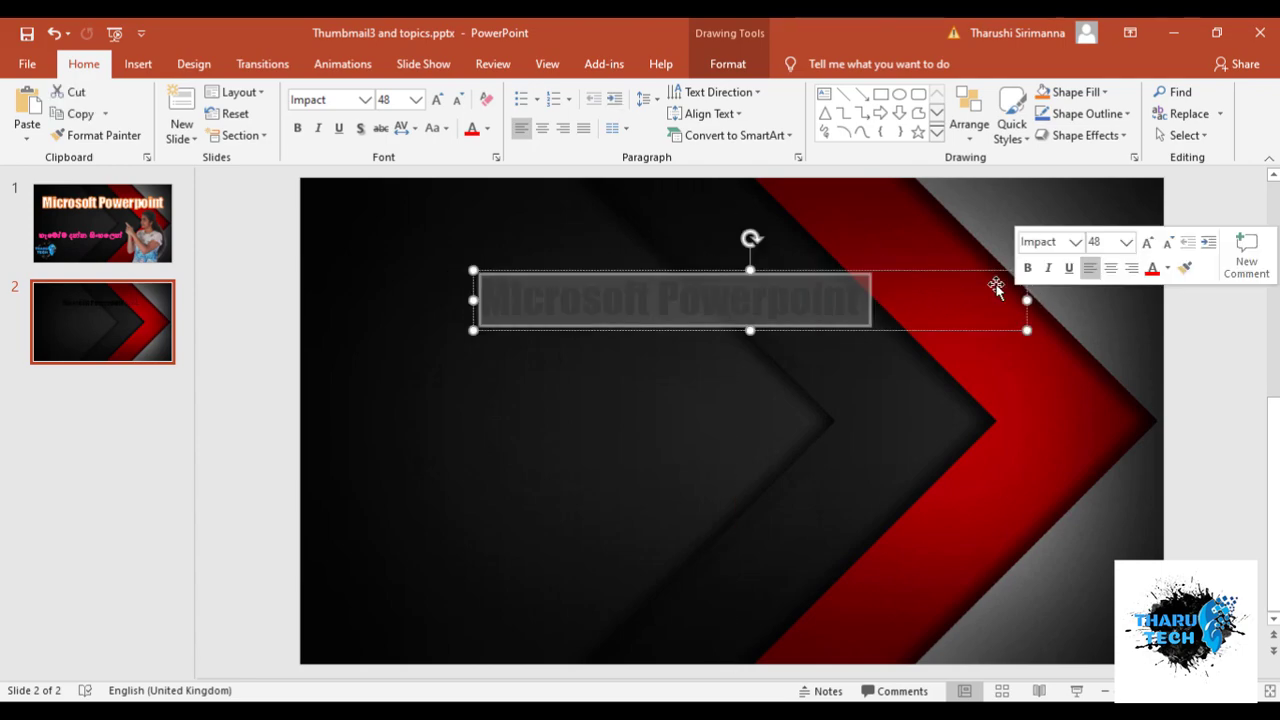
click(439, 100)
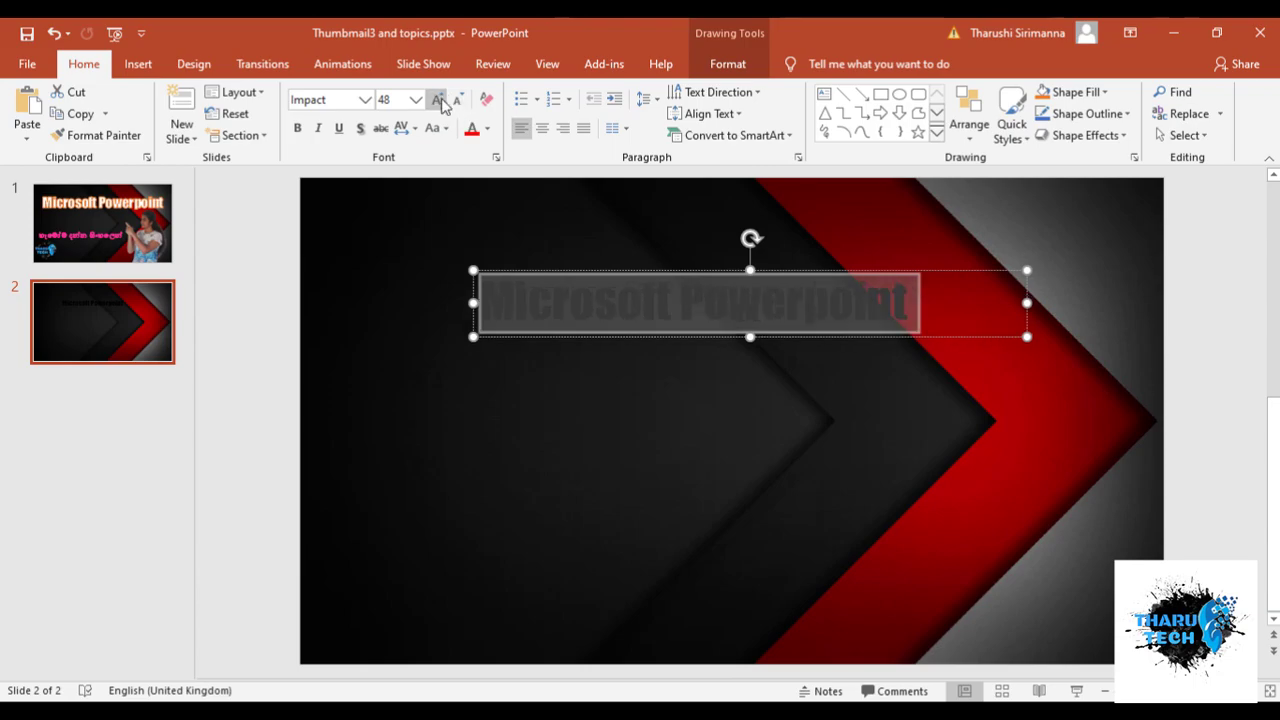
click(439, 100)
click(439, 100)
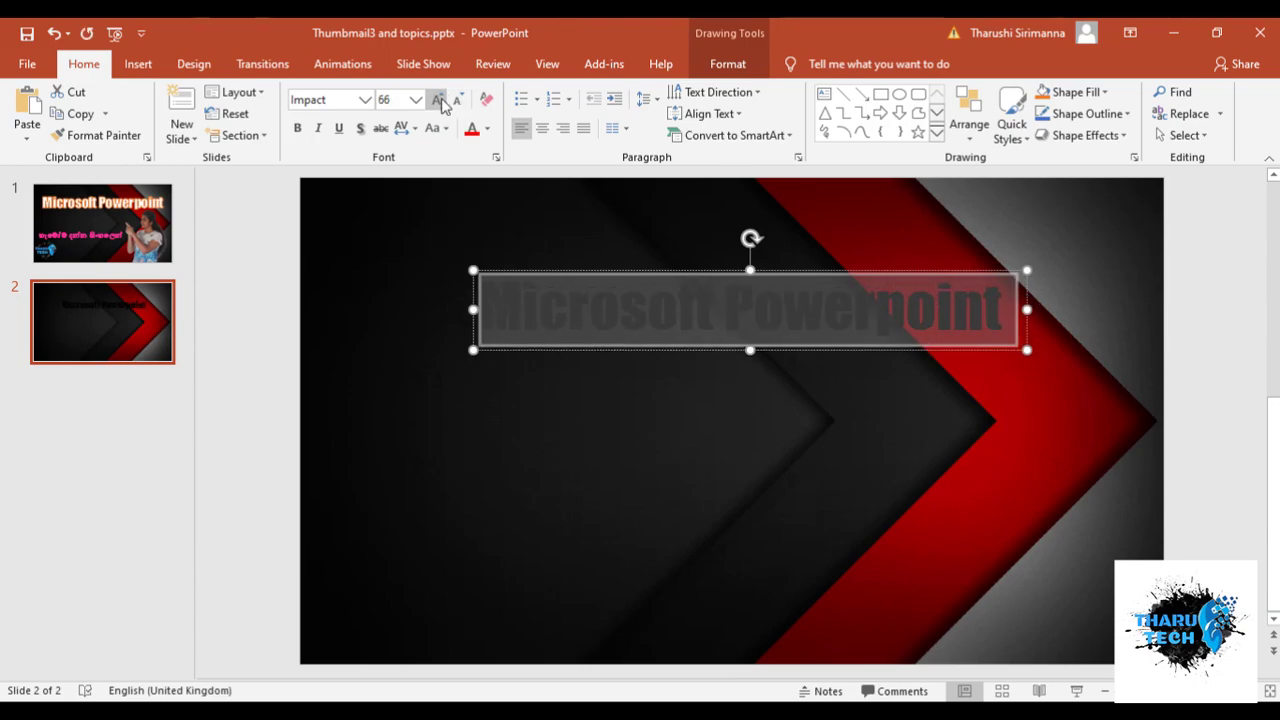
click(439, 100)
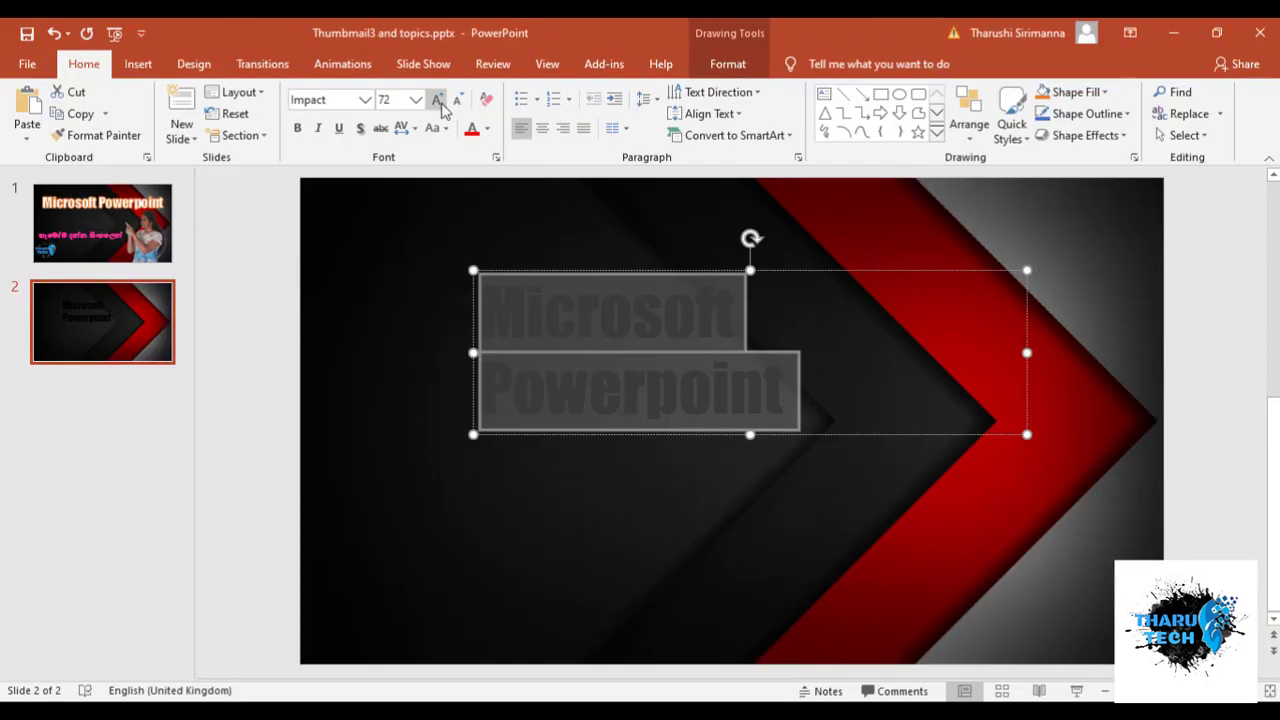
click(439, 101)
click(439, 101)
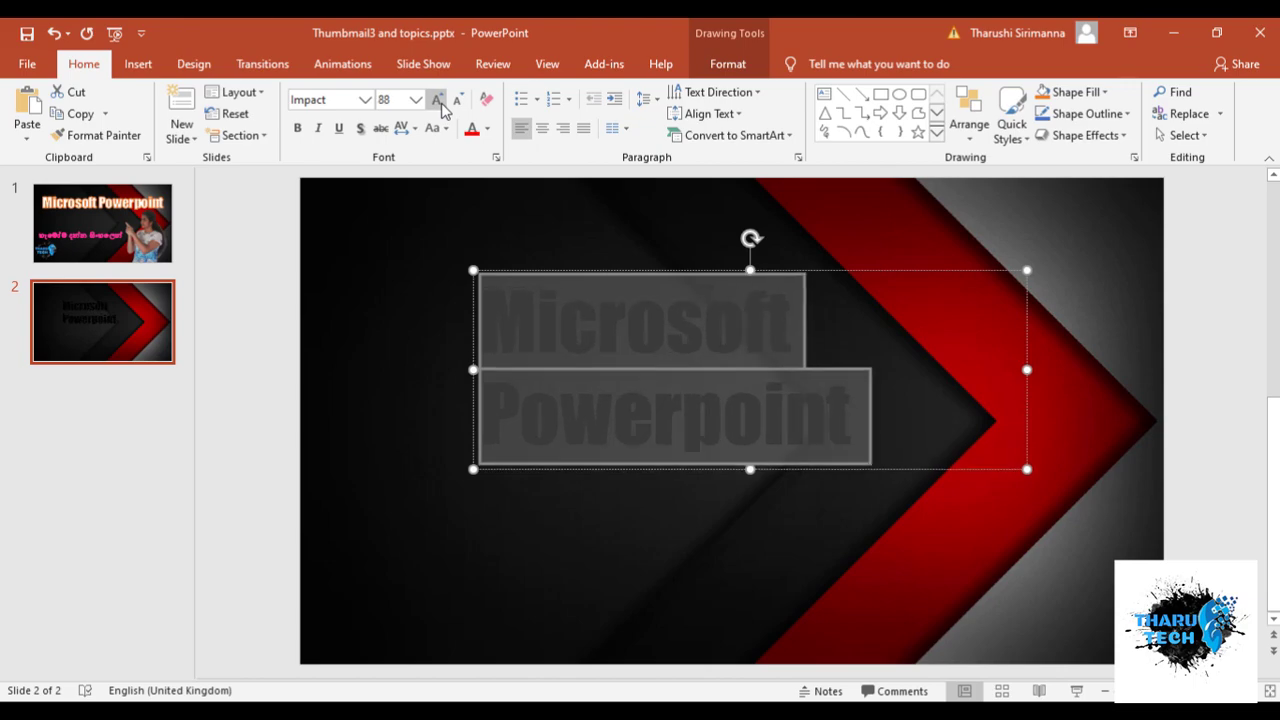
click(439, 101)
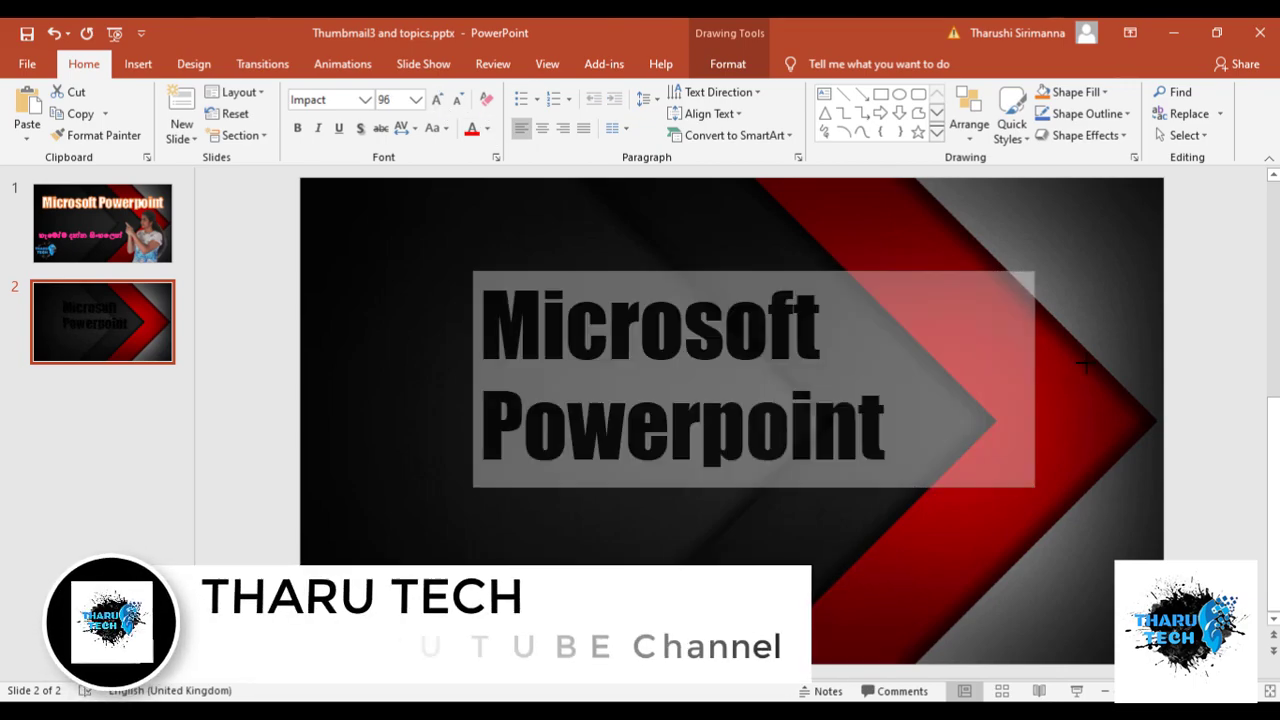
- Centre the two title lines and reposition the box over the upper middle of the slide
drag(714, 271, 685, 248)
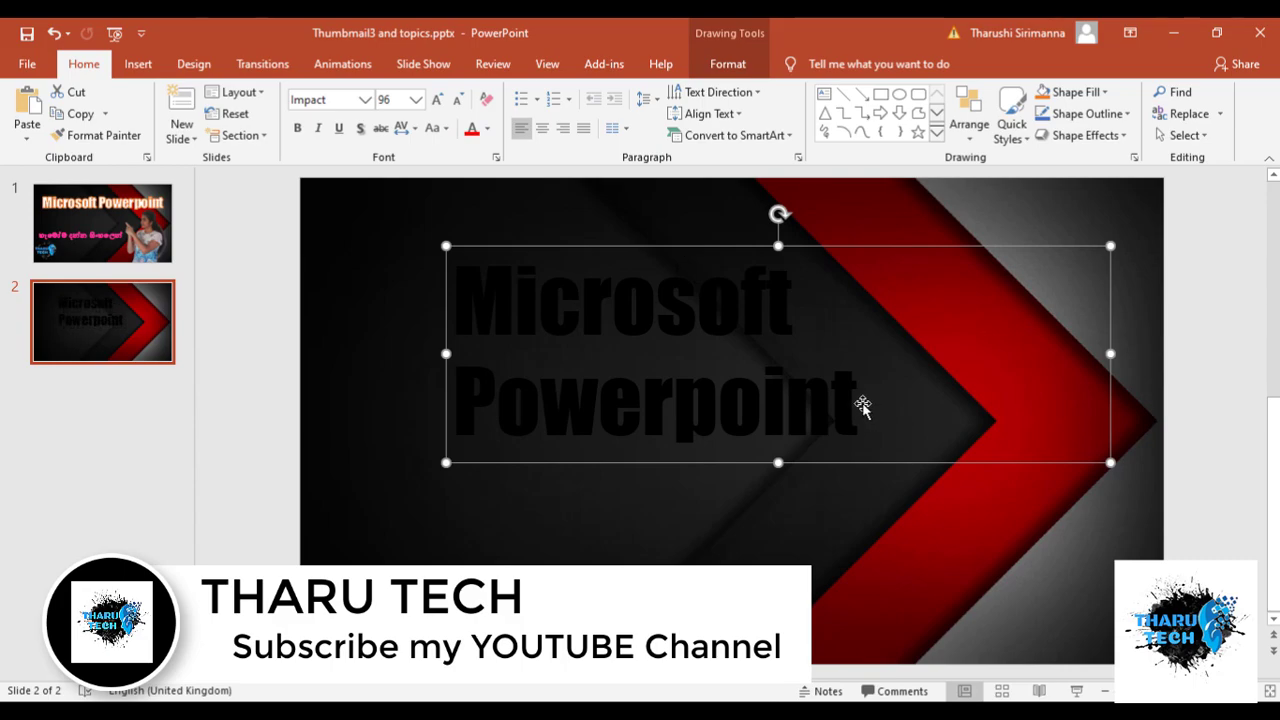
click(831, 405)
key(ctrl+a)
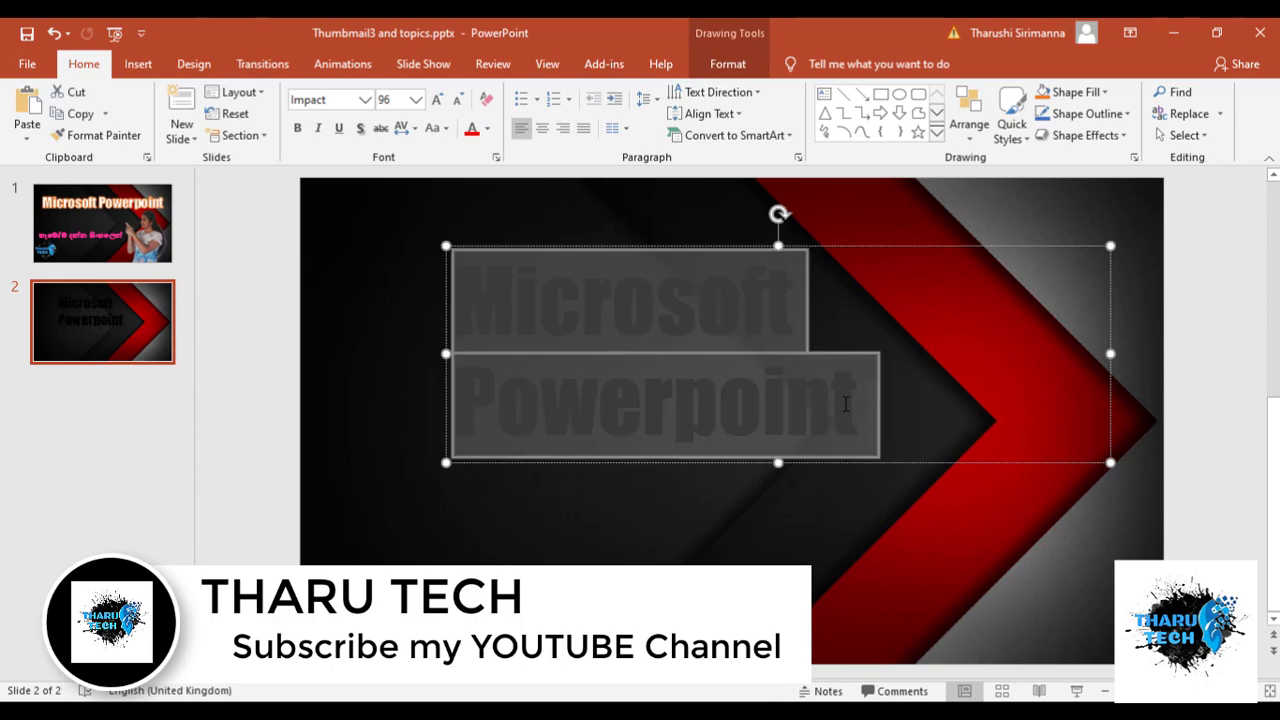
click(543, 130)
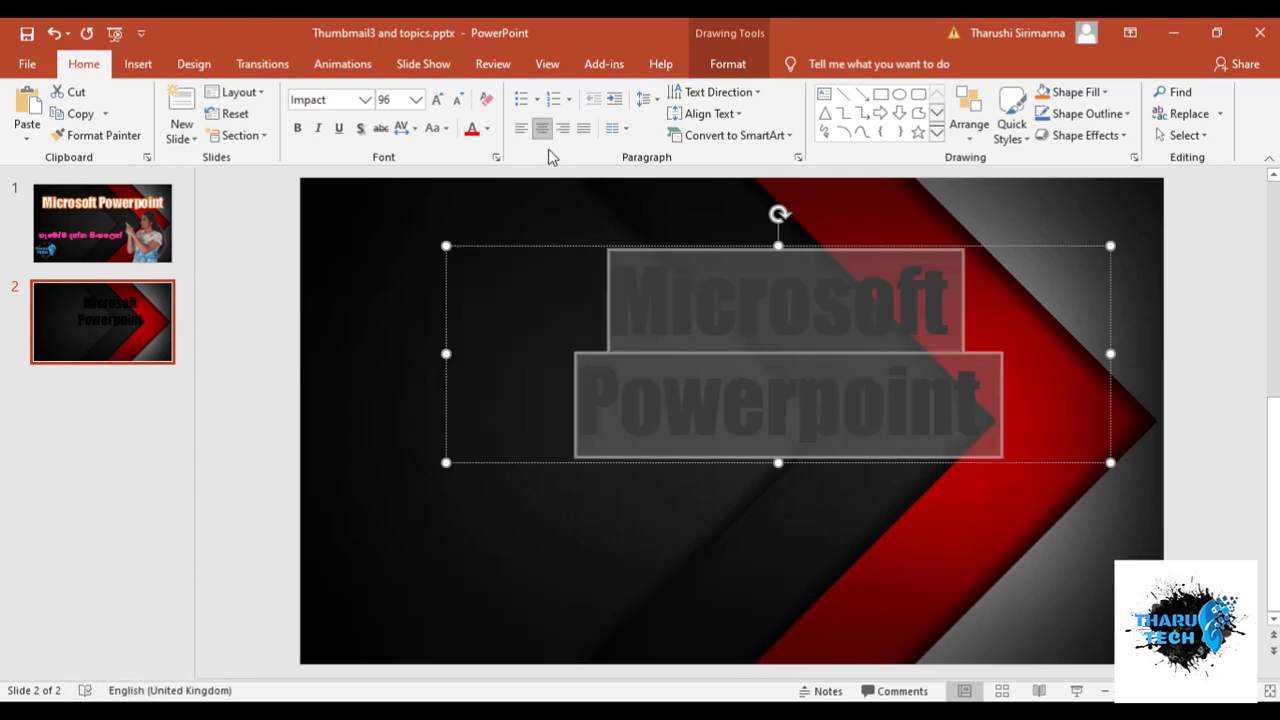
drag(748, 257, 680, 226)
mouse_move(550, 280)
mouse_down()
mouse_move(919, 330)
mouse_move(935, 410)
mouse_up()
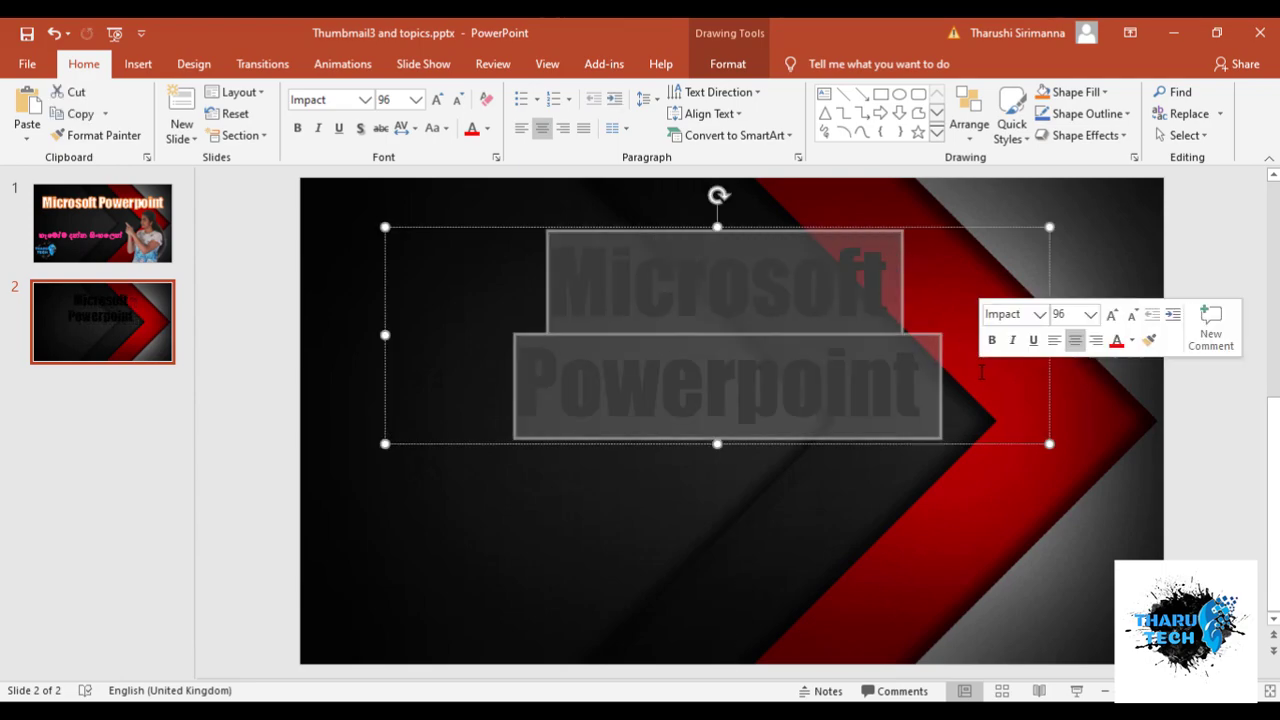
click(963, 508)
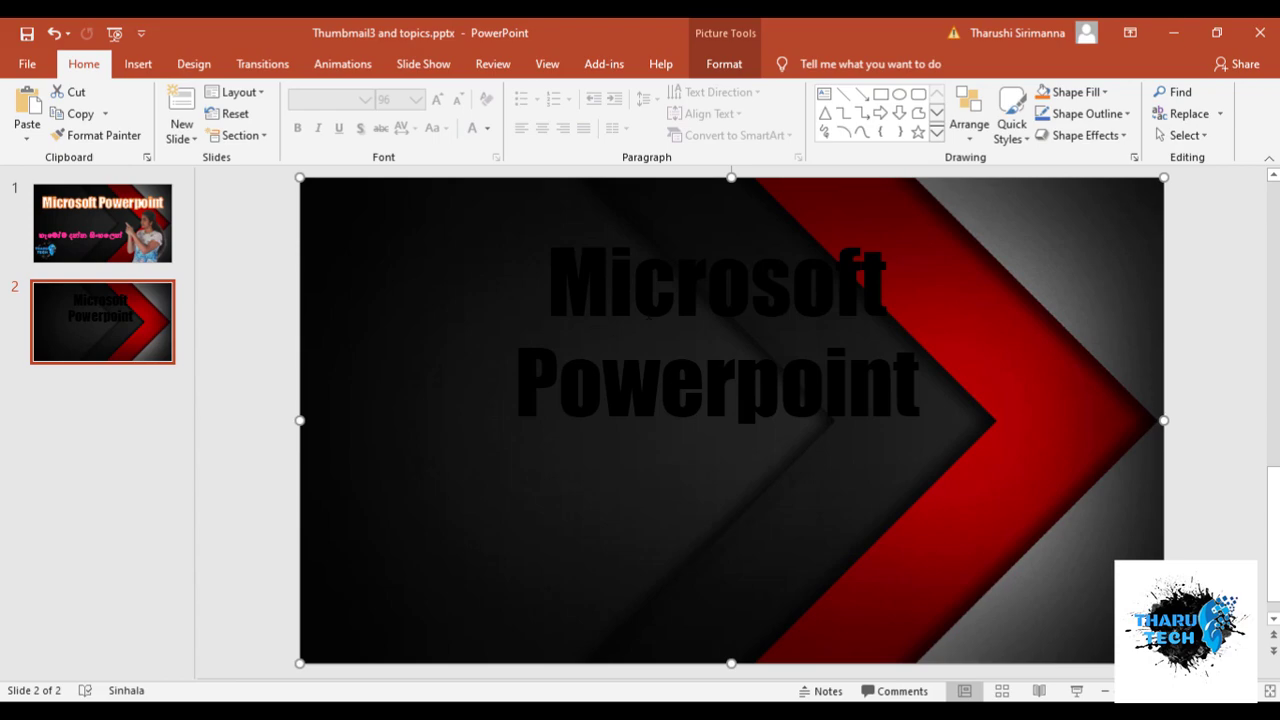
click(676, 280)
key(ctrl+a)
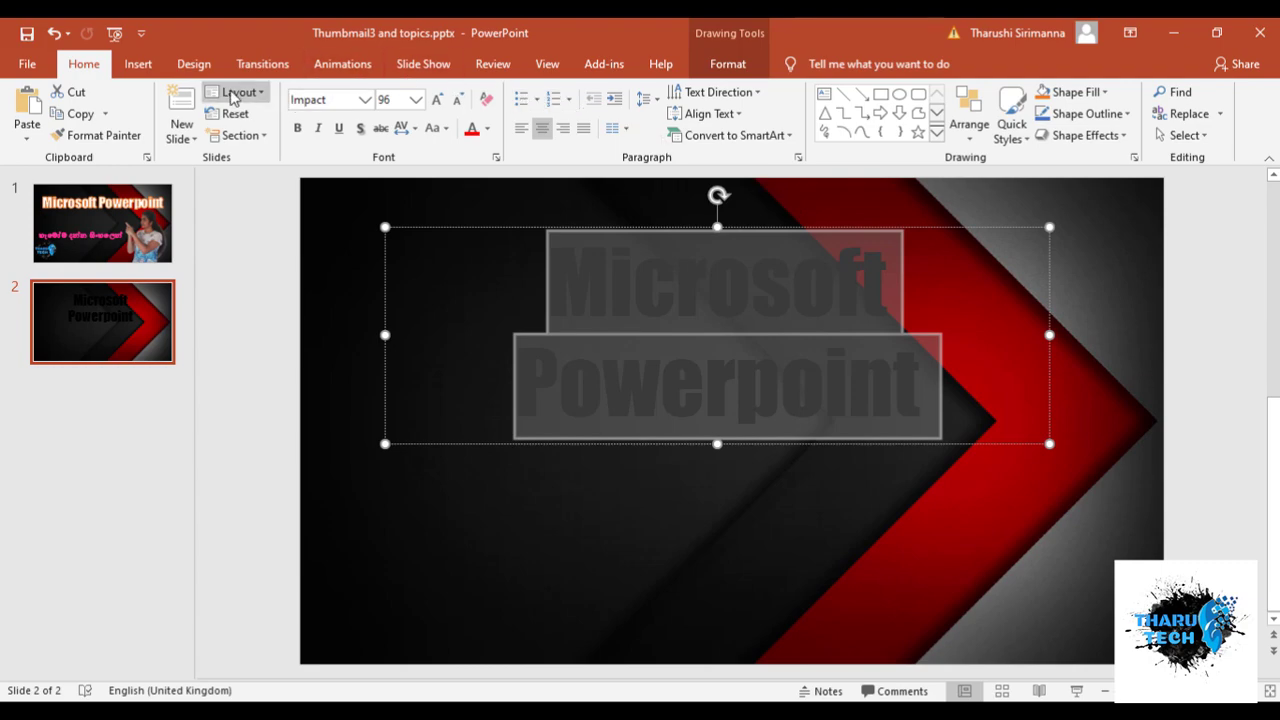
- Insert an orange-outlined WordArt 'Microsoft Powerpoint' title from the WordArt gallery
click(203, 64)
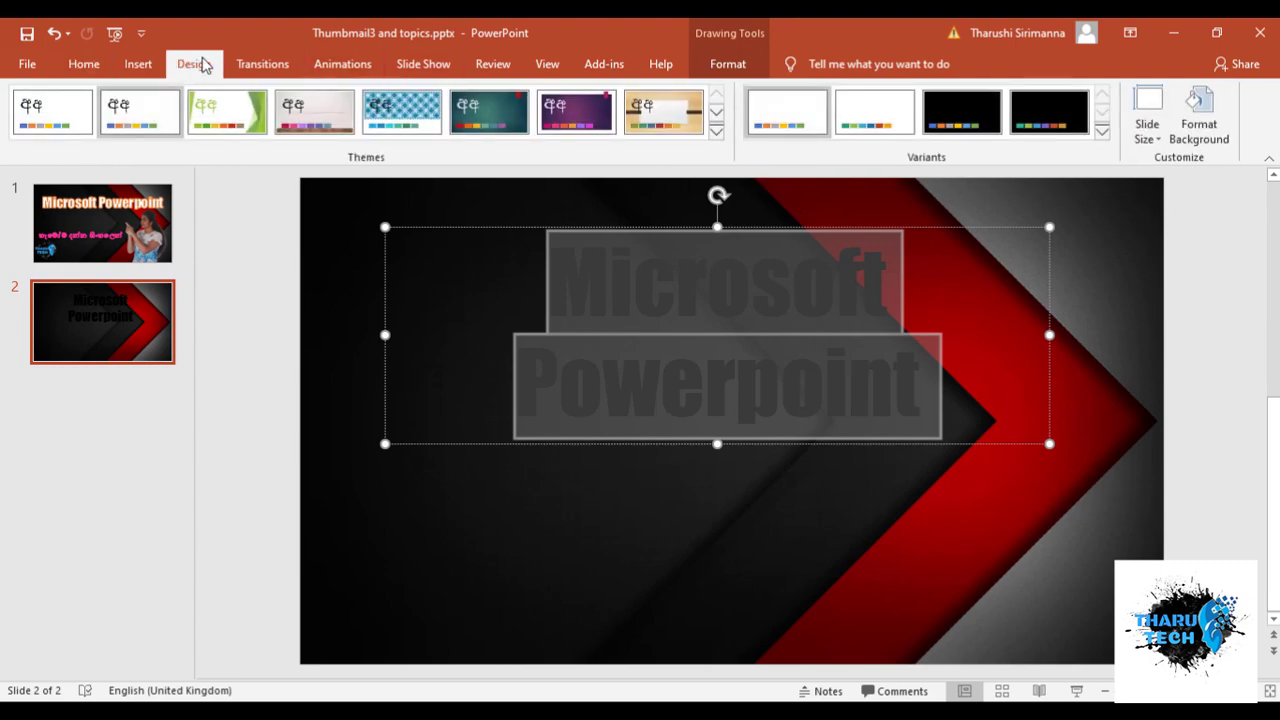
click(145, 62)
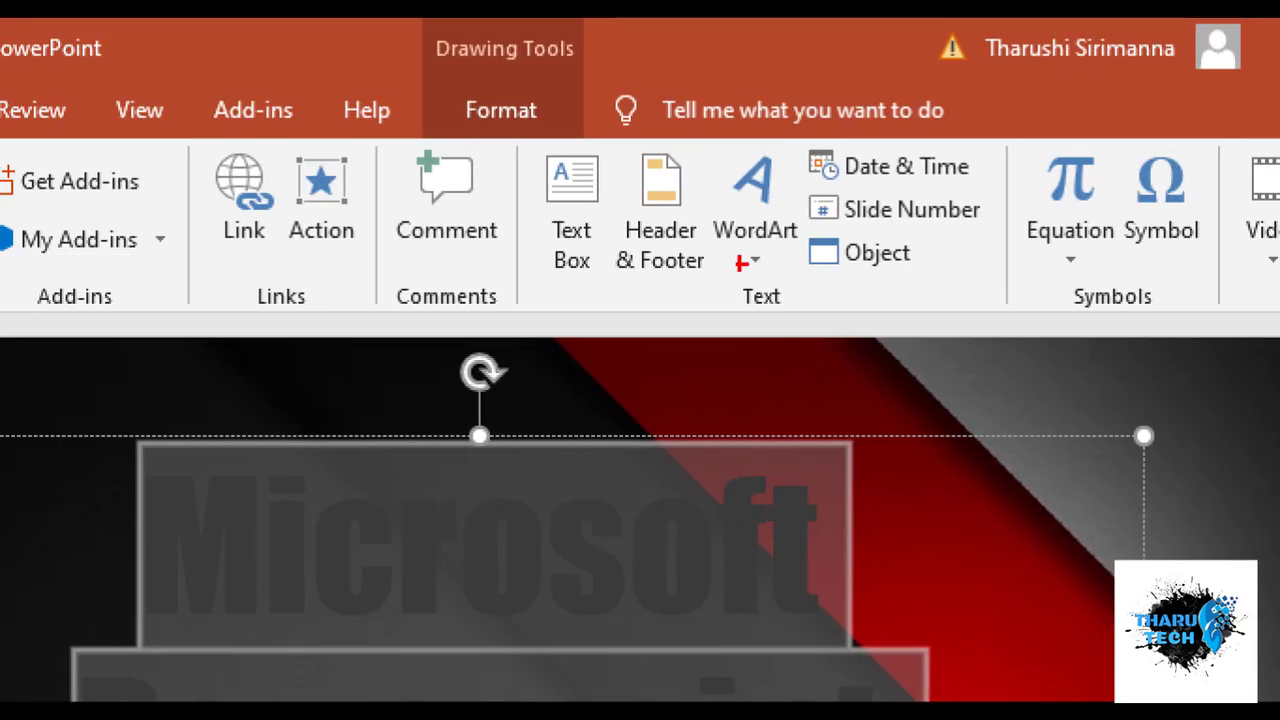
drag(710, 175, 698, 172)
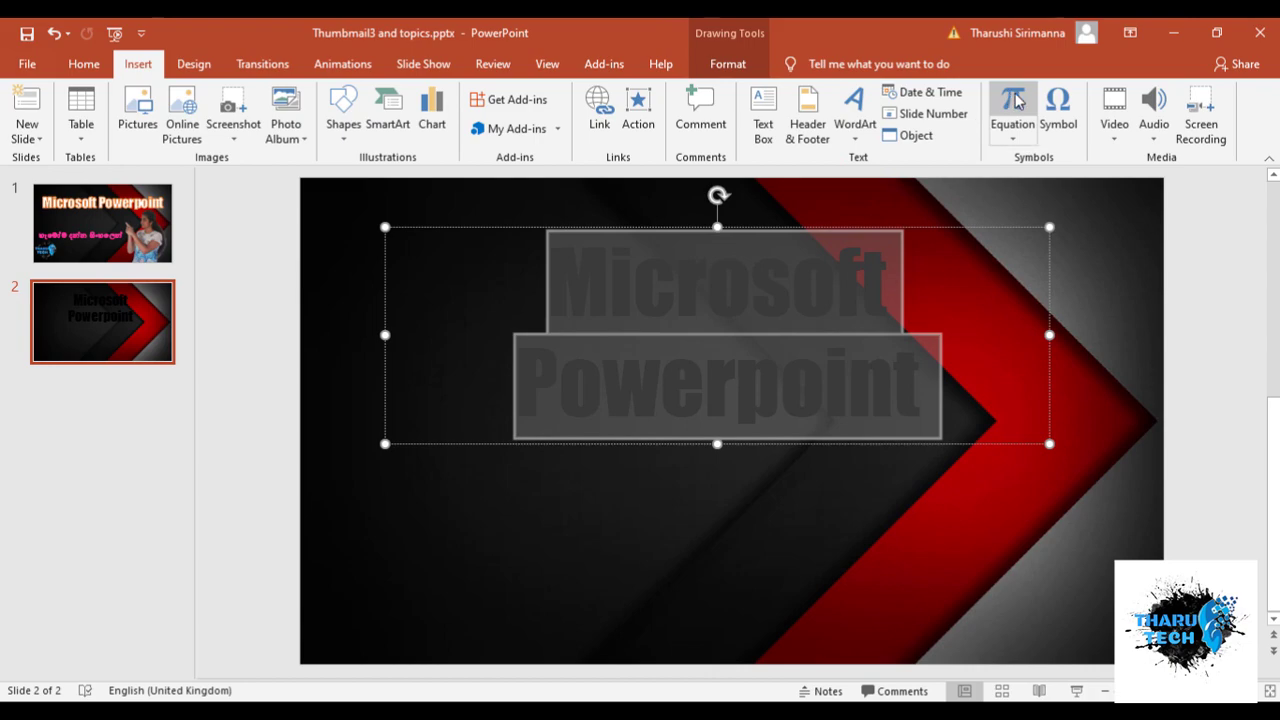
click(855, 118)
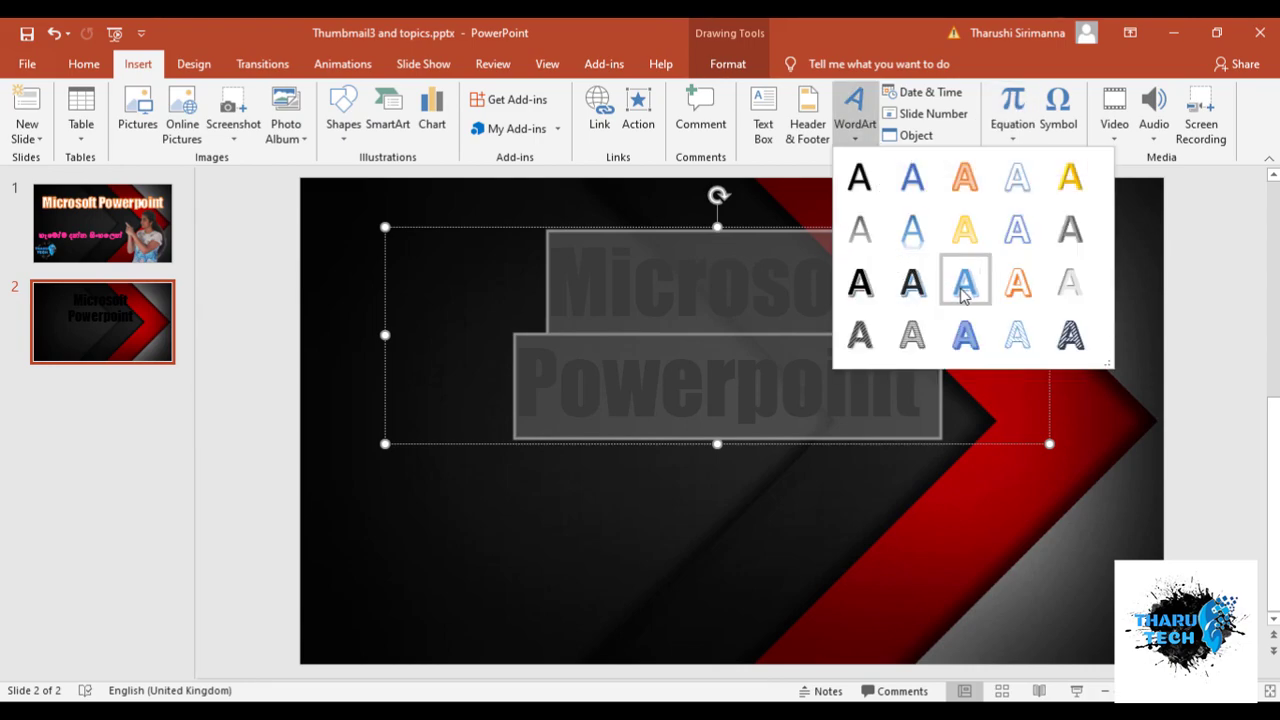
click(1019, 284)
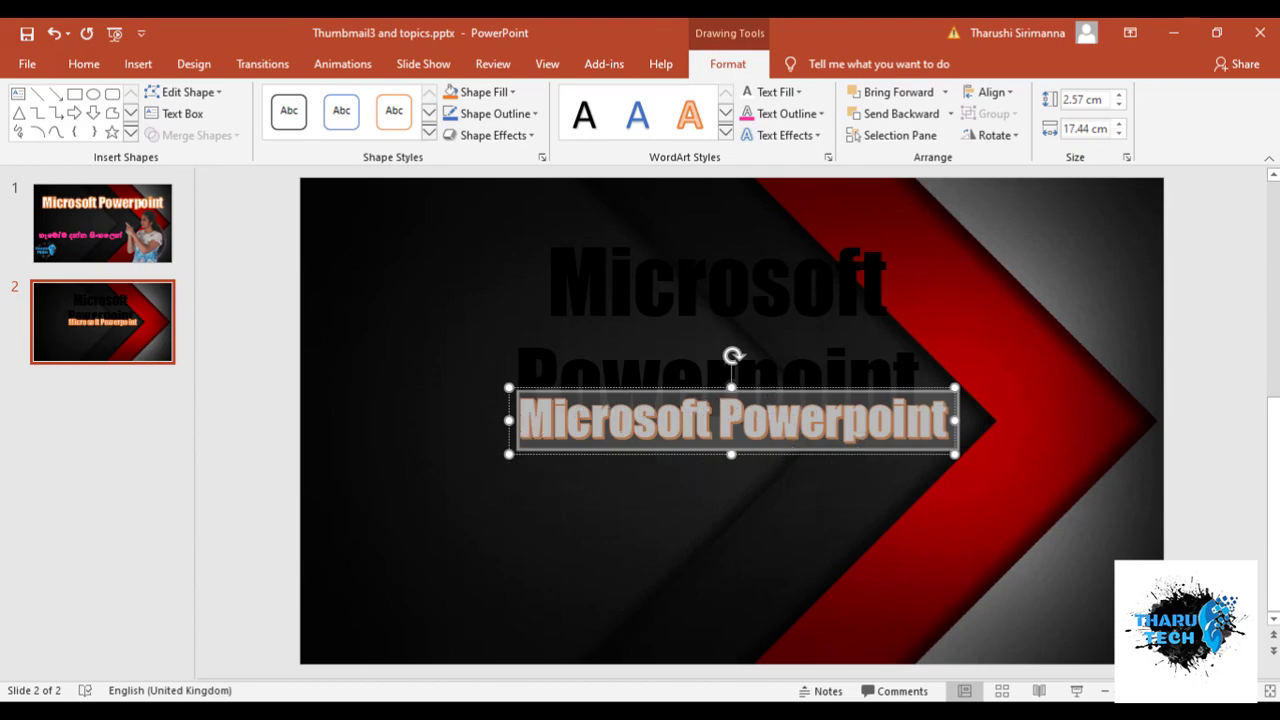
- Delete the original black Impact title text box
click(836, 285)
key(BackSpace)
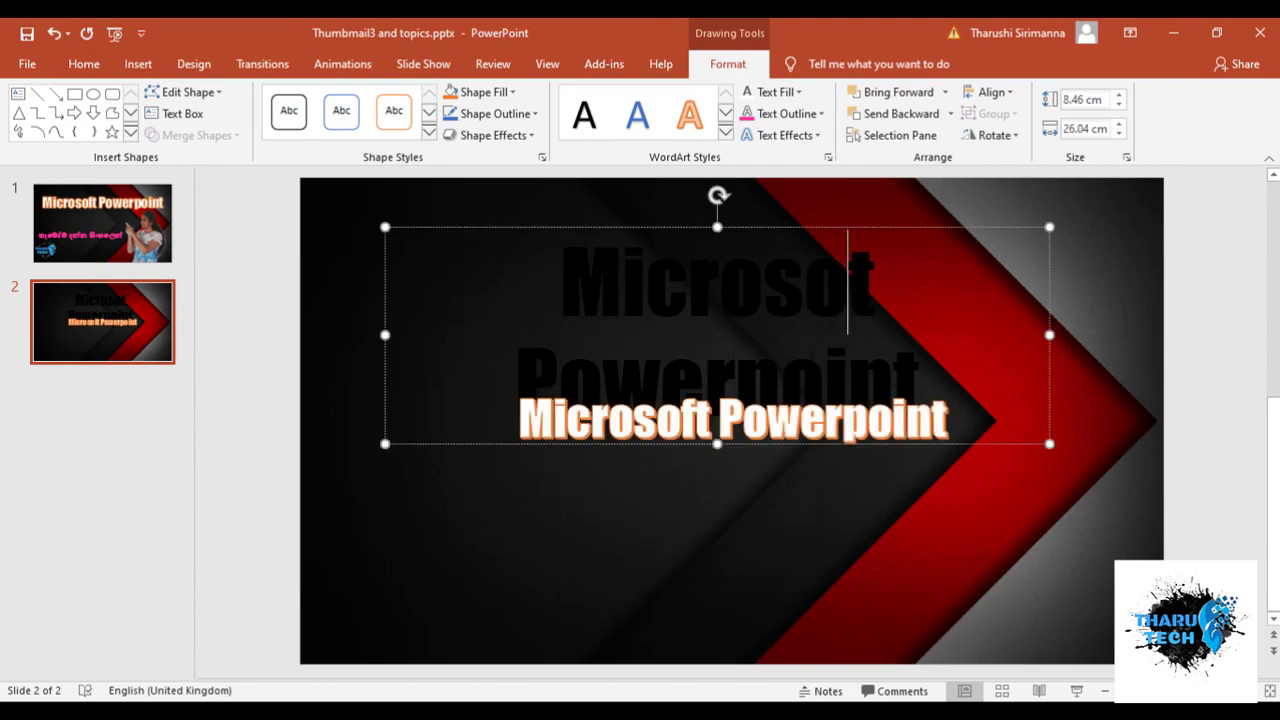
click(788, 228)
key(Delete)
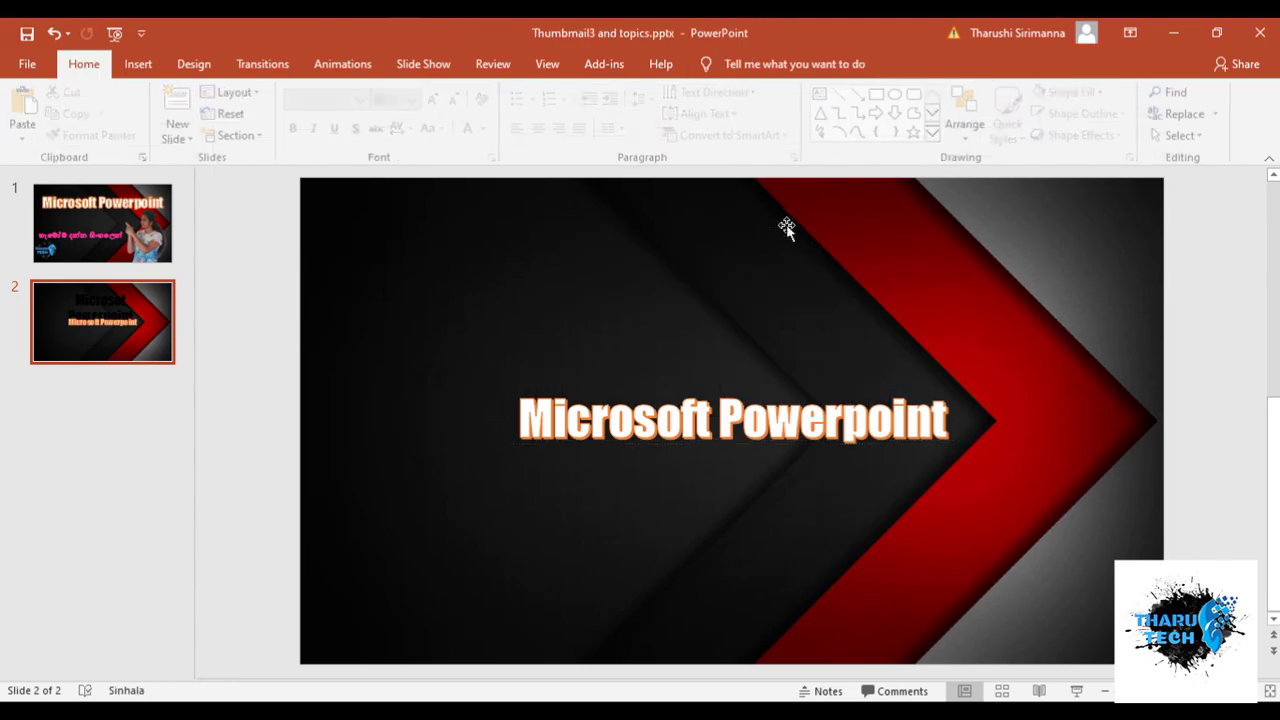
- Enlarge the WordArt title text several font steps and move its box to the slide top
click(543, 420)
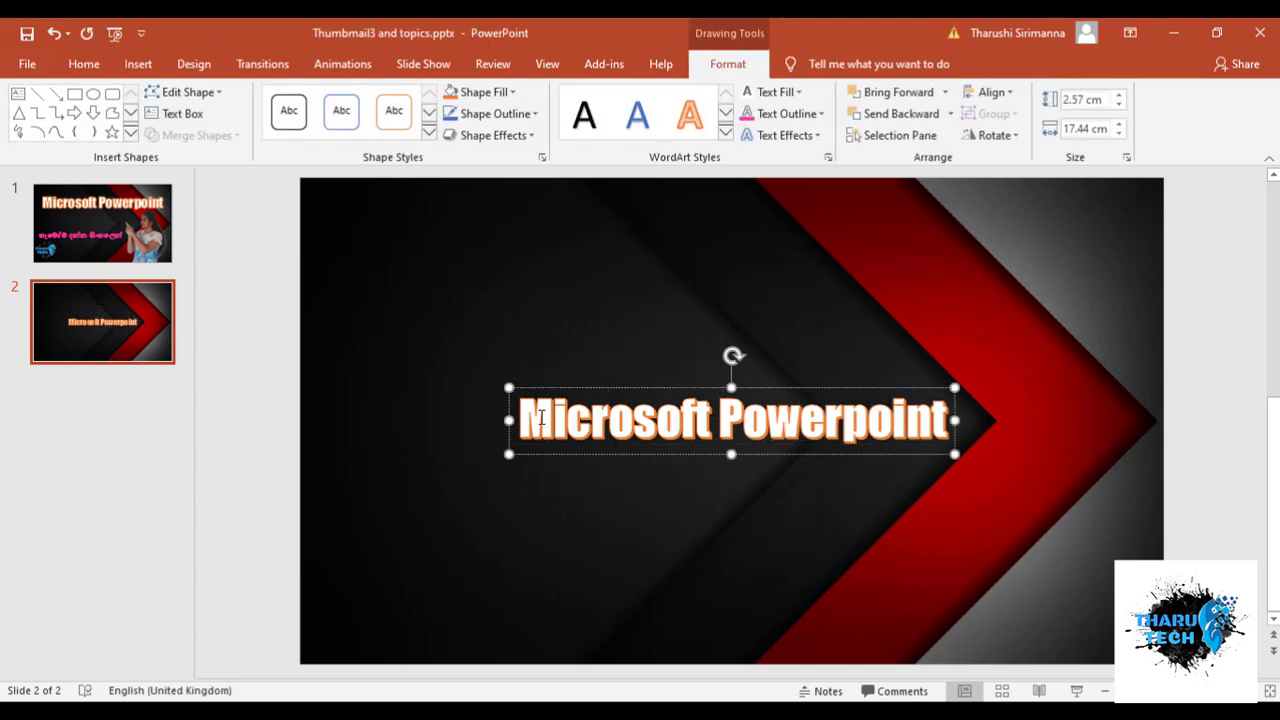
triple_click(543, 420)
click(88, 64)
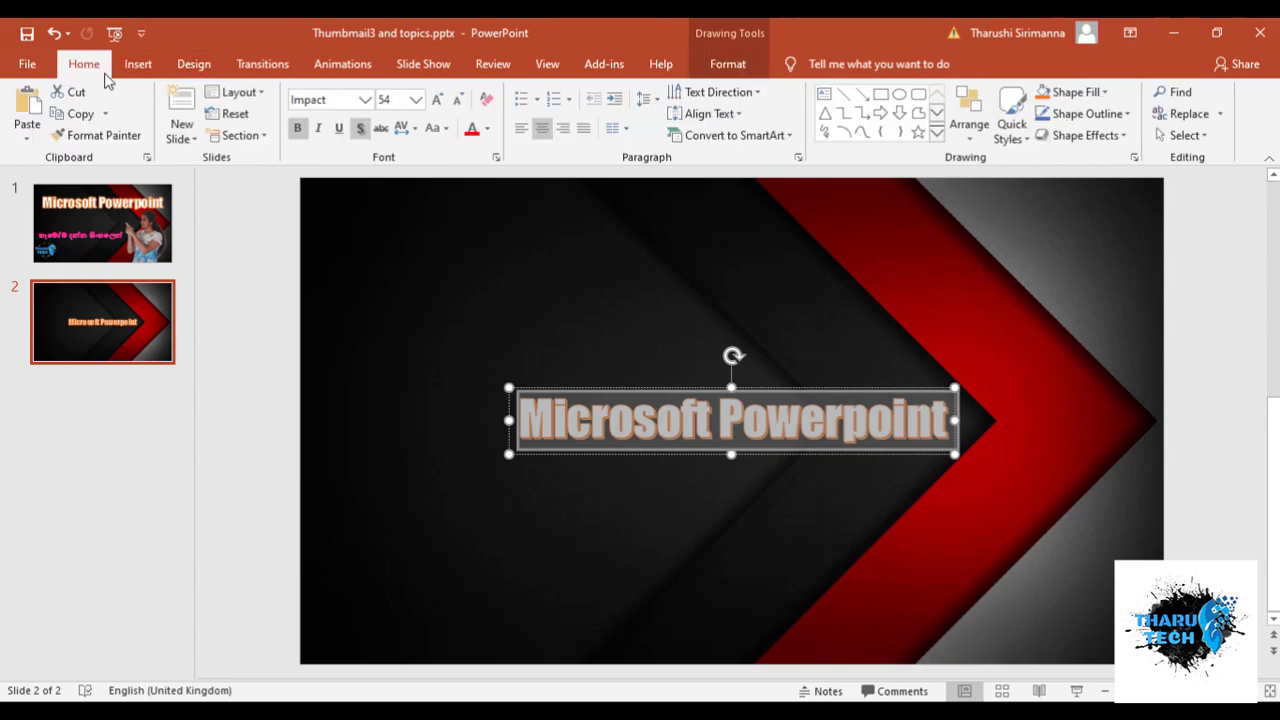
click(440, 100)
click(440, 100)
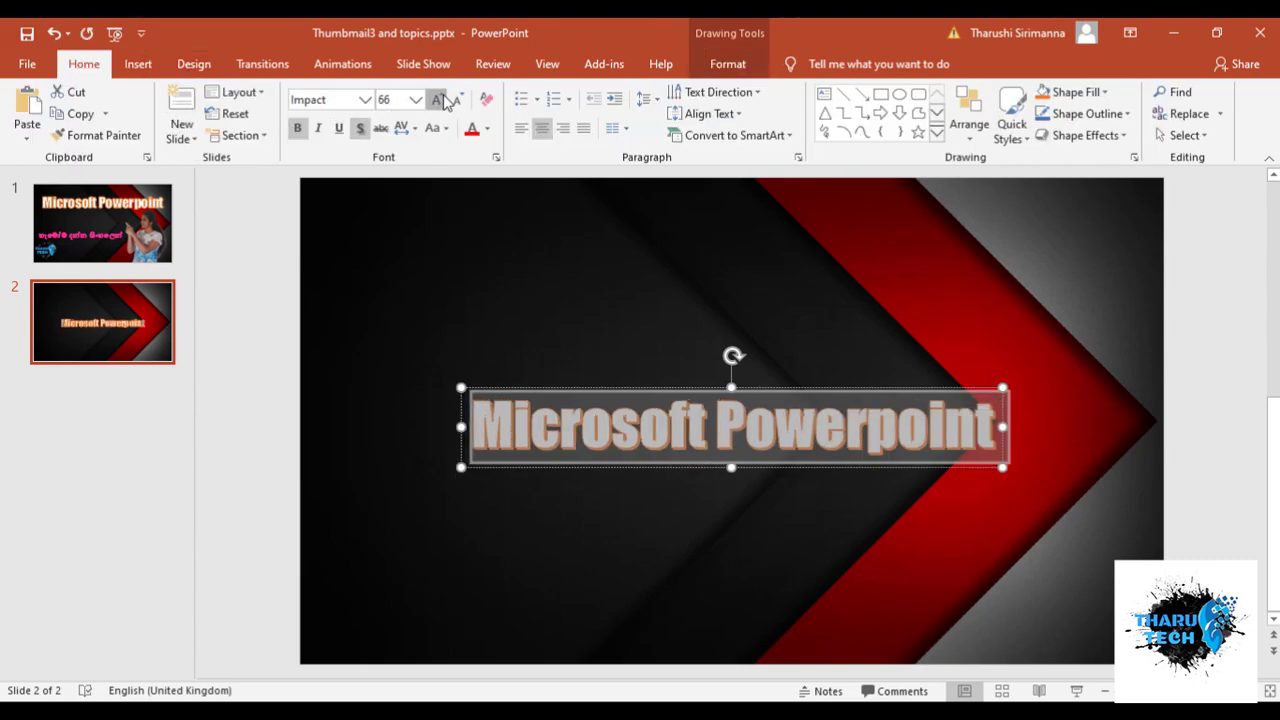
click(440, 100)
click(440, 100)
click(440, 100)
click(440, 100)
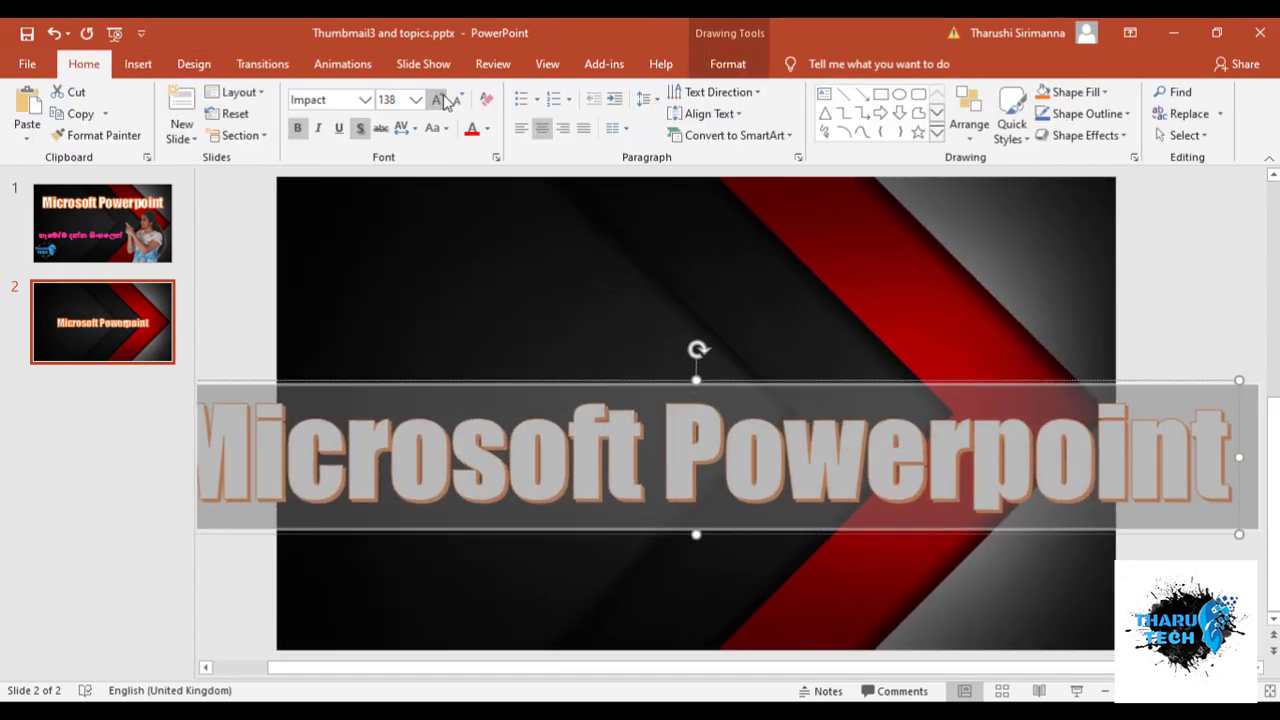
drag(1236, 534, 955, 540)
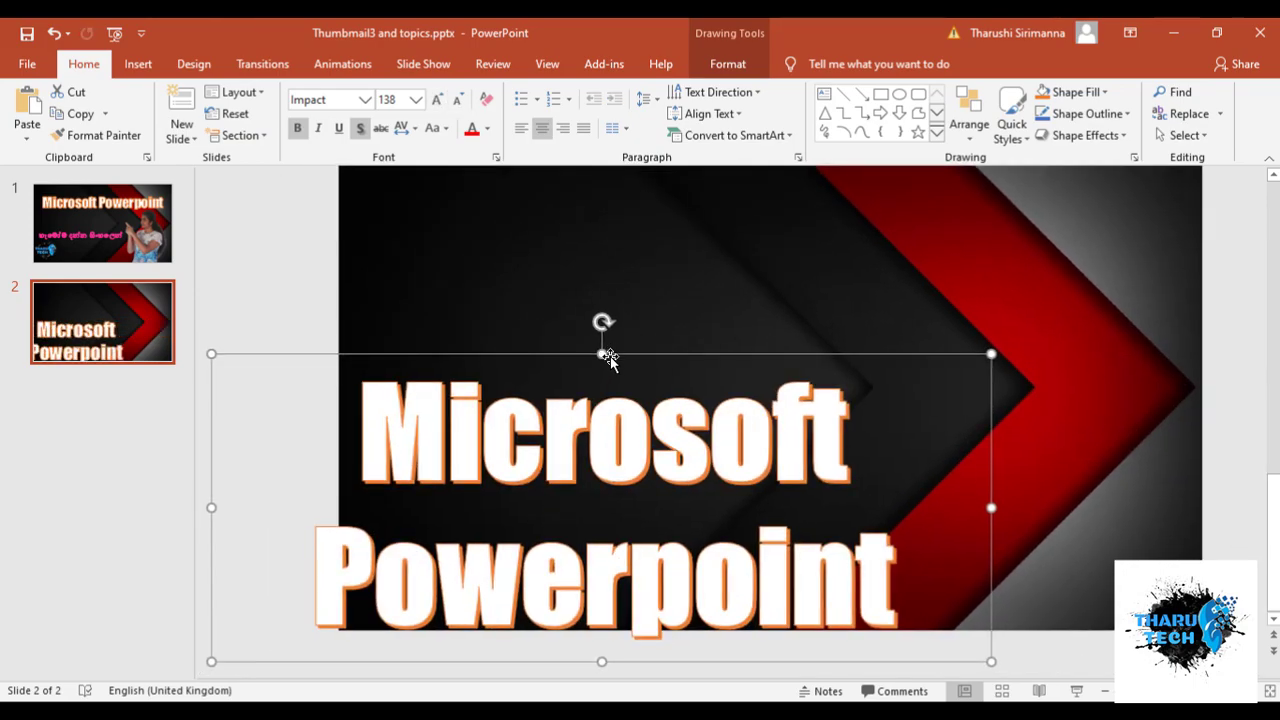
drag(608, 358, 722, 181)
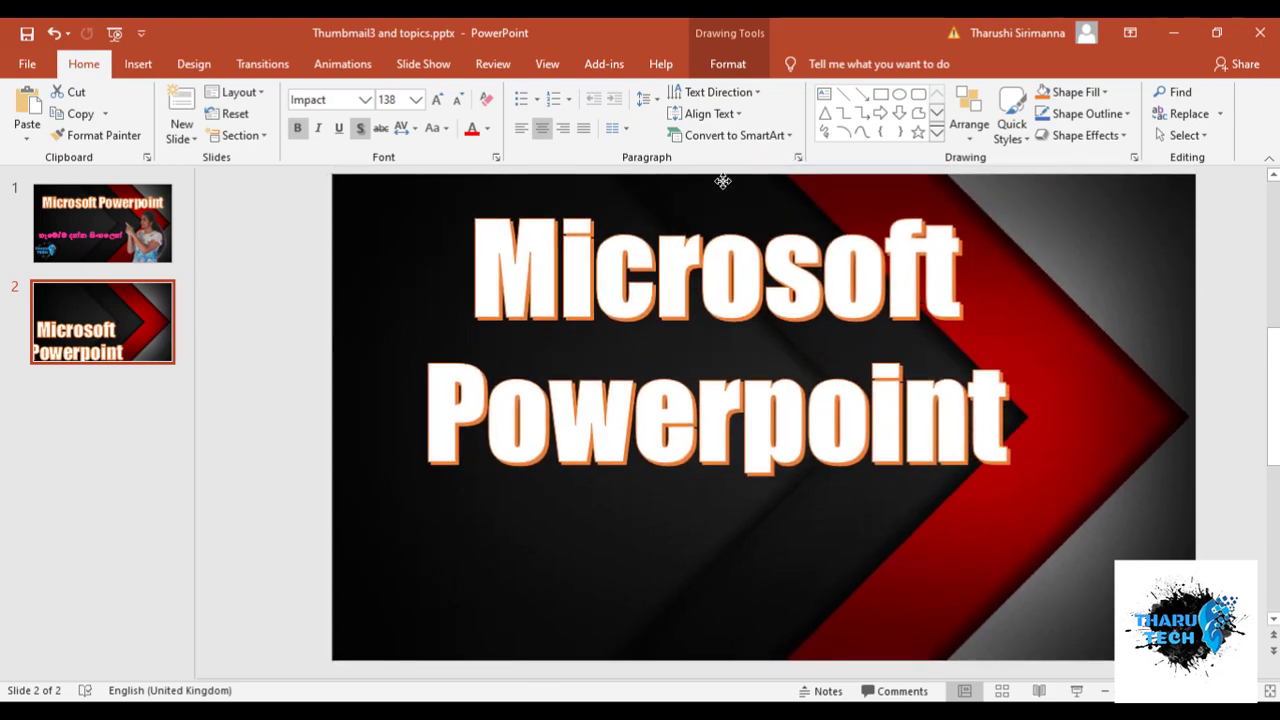
- Shrink the title to 96 pt, nudge it into place, and reselect its text
triple_click(564, 281)
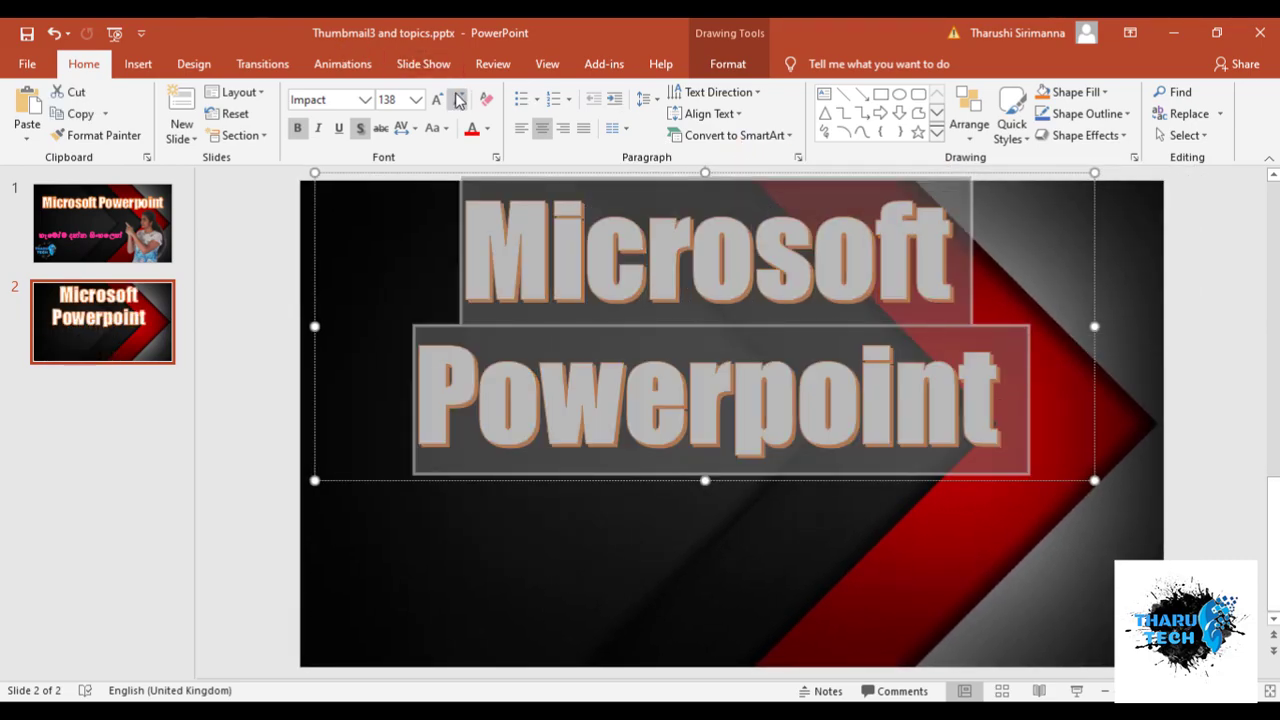
click(457, 100)
click(457, 100)
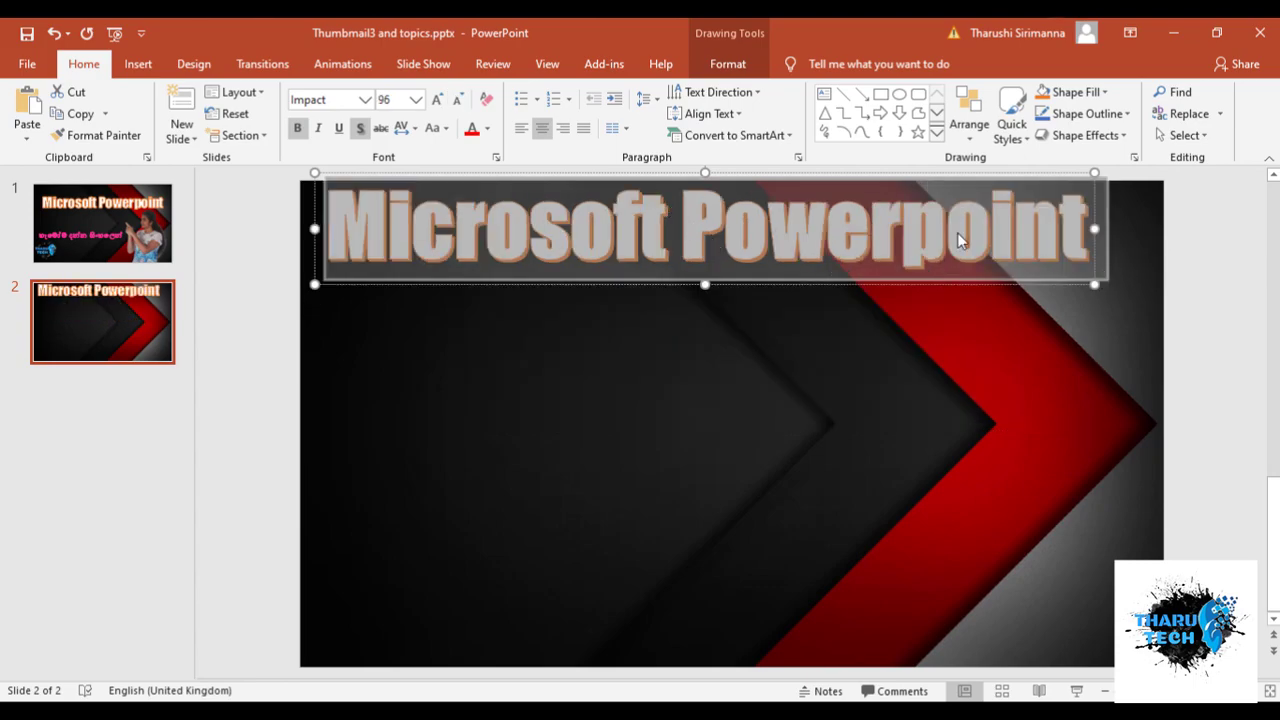
click(868, 222)
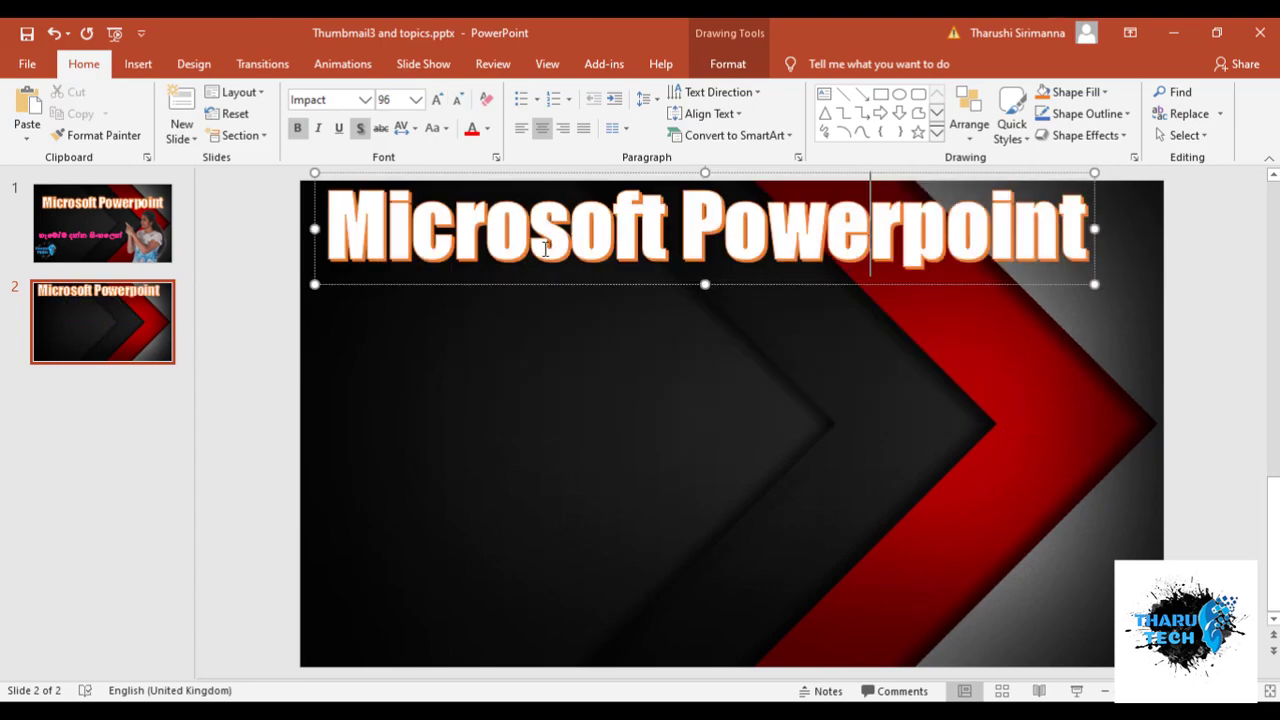
drag(418, 178, 457, 220)
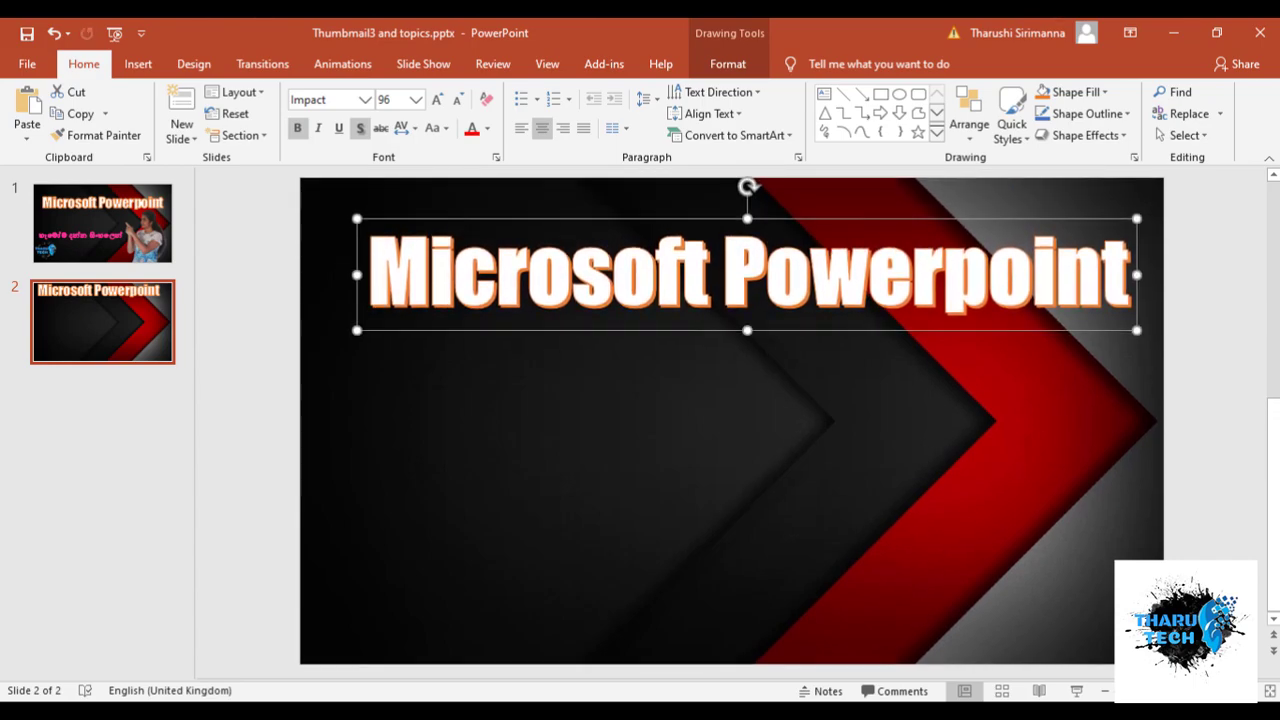
click(608, 391)
click(424, 272)
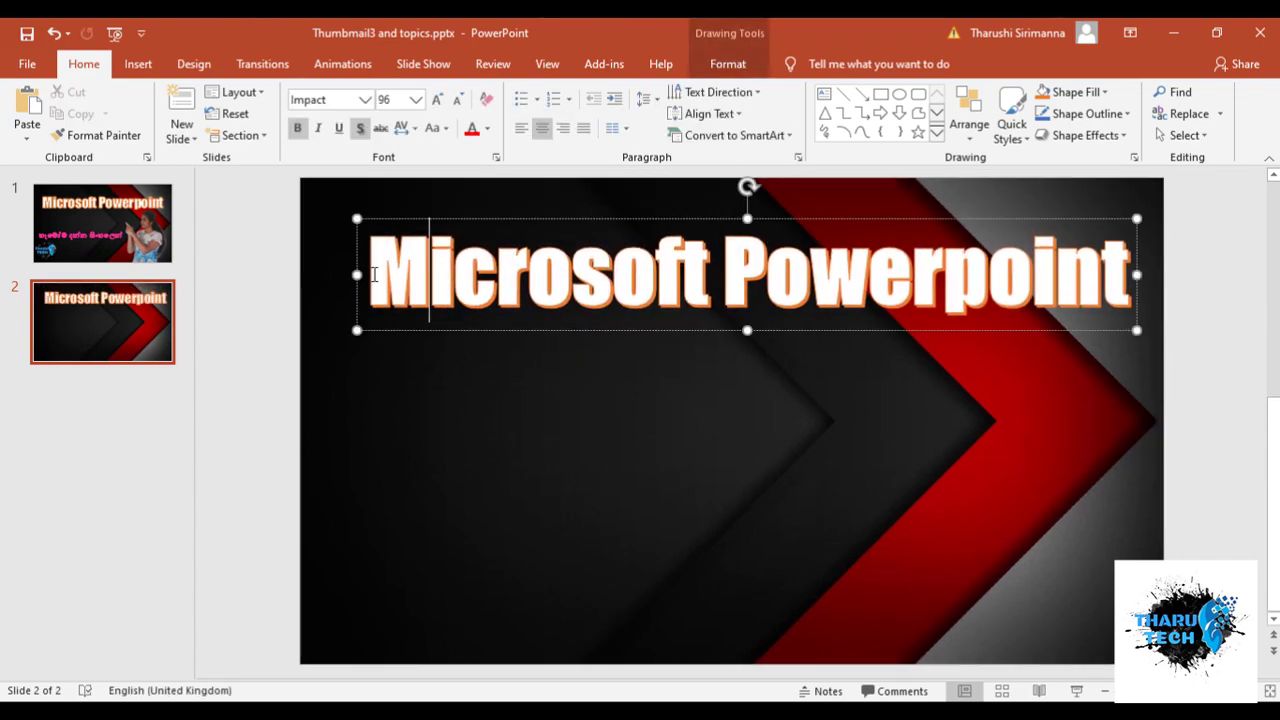
drag(370, 275, 1010, 273)
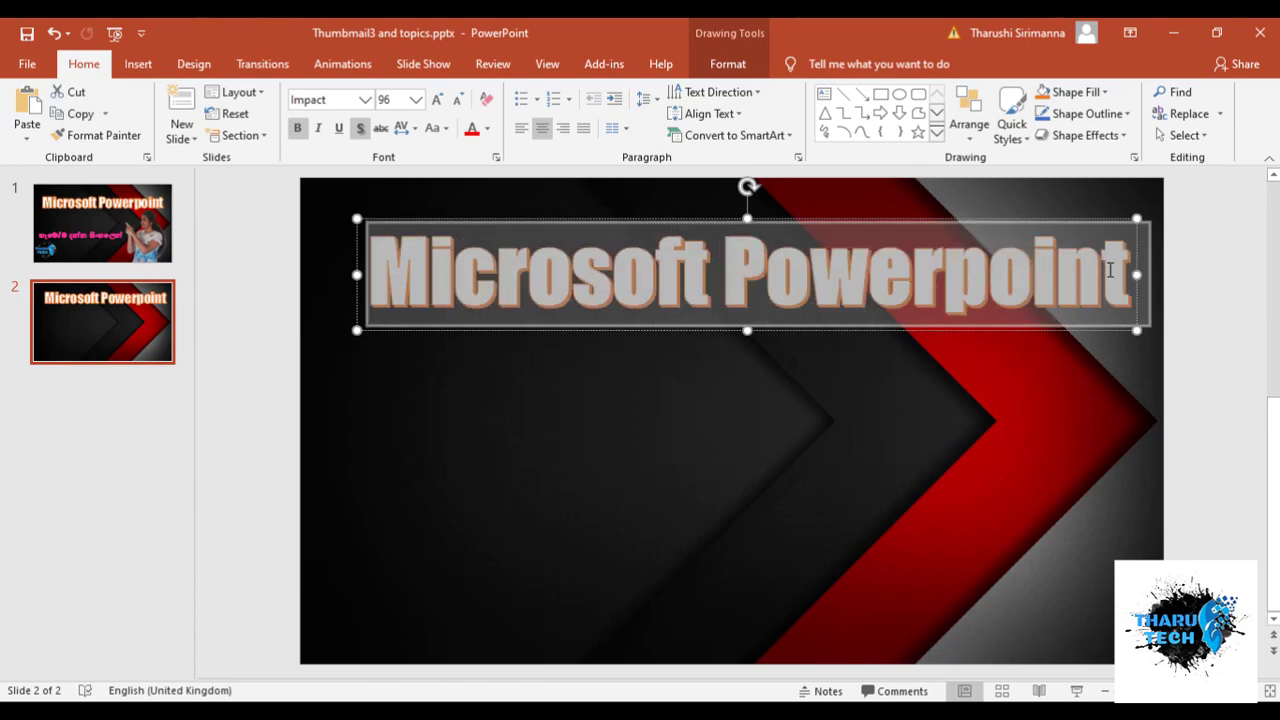
- Change the title's text outline weight and recolour the outline pink
click(155, 66)
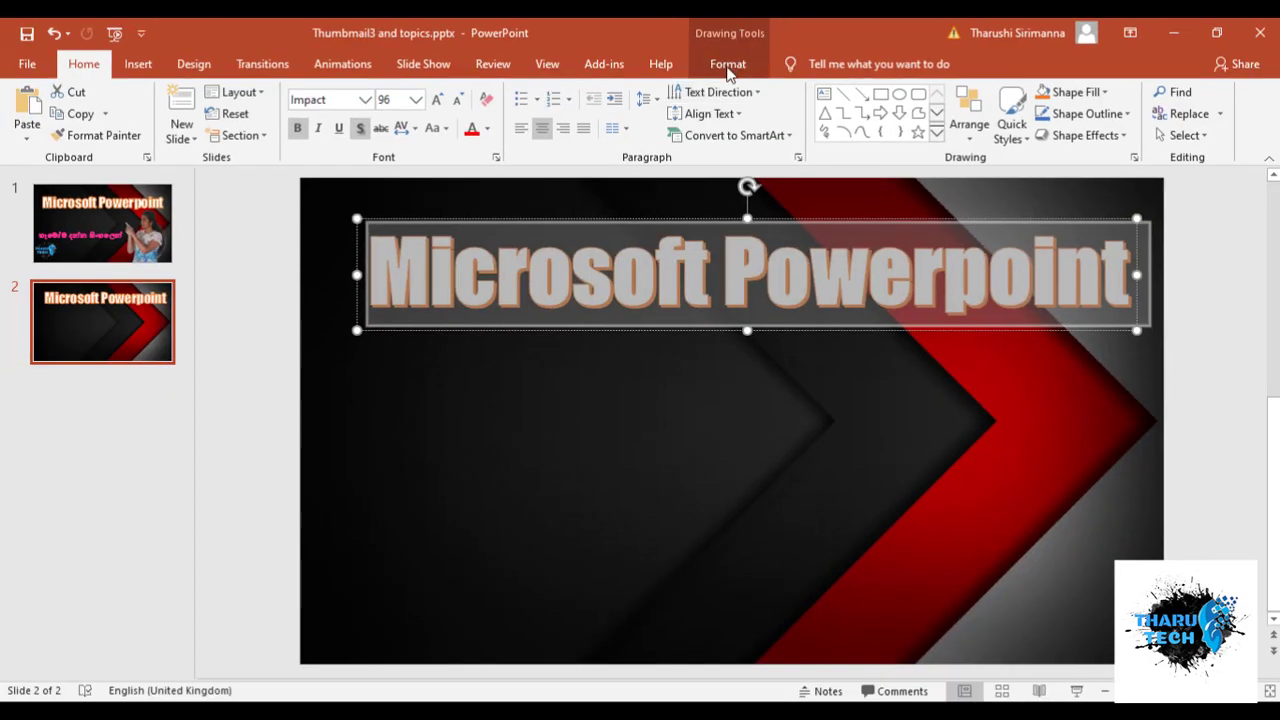
click(727, 63)
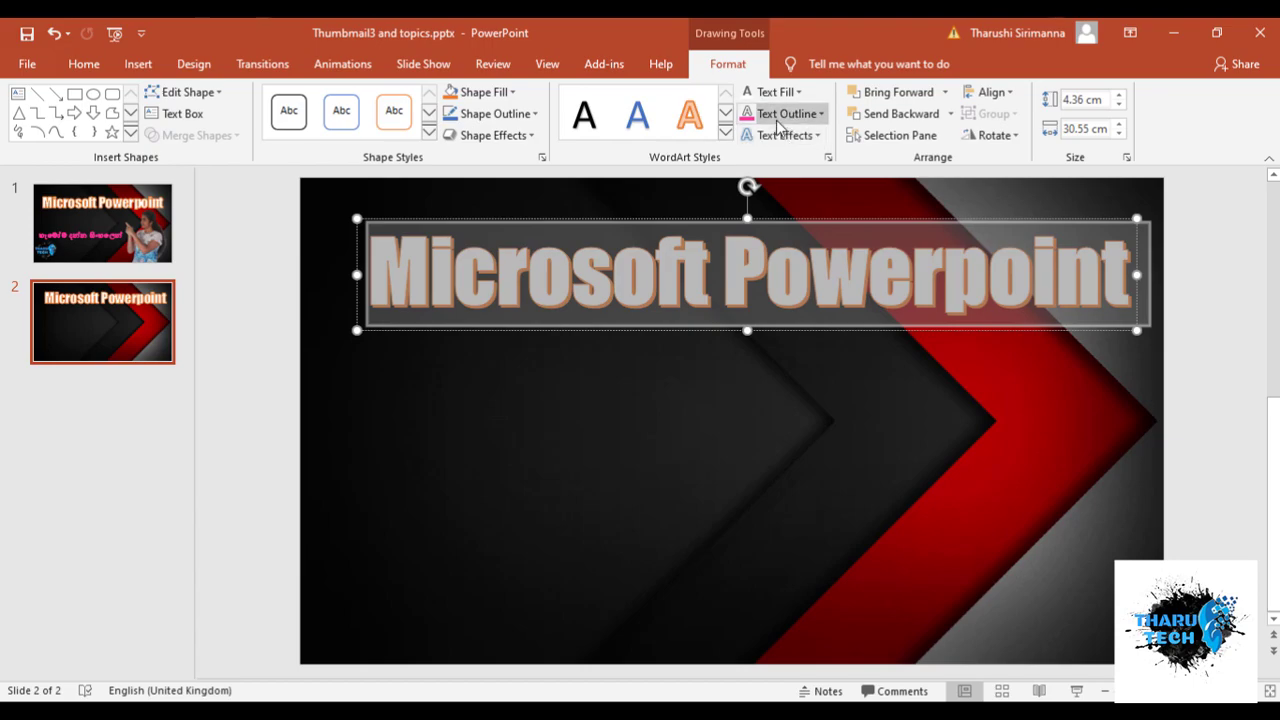
click(789, 120)
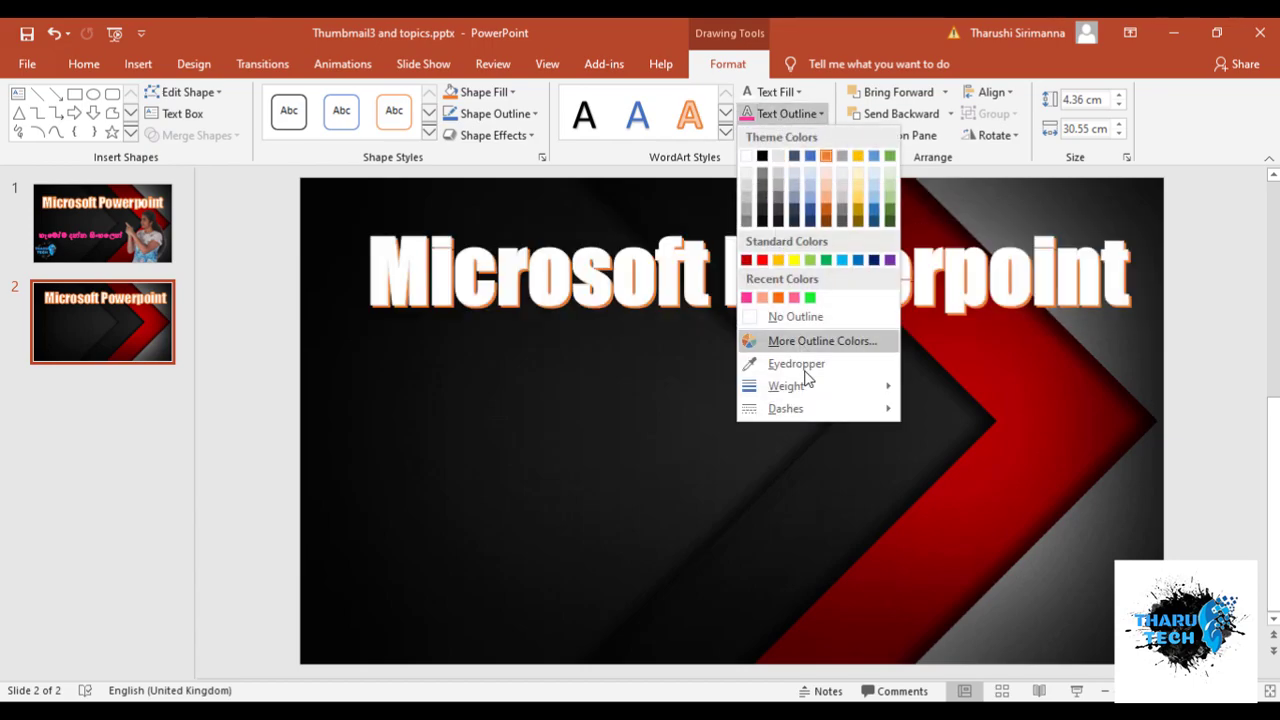
mouse_move(808, 388)
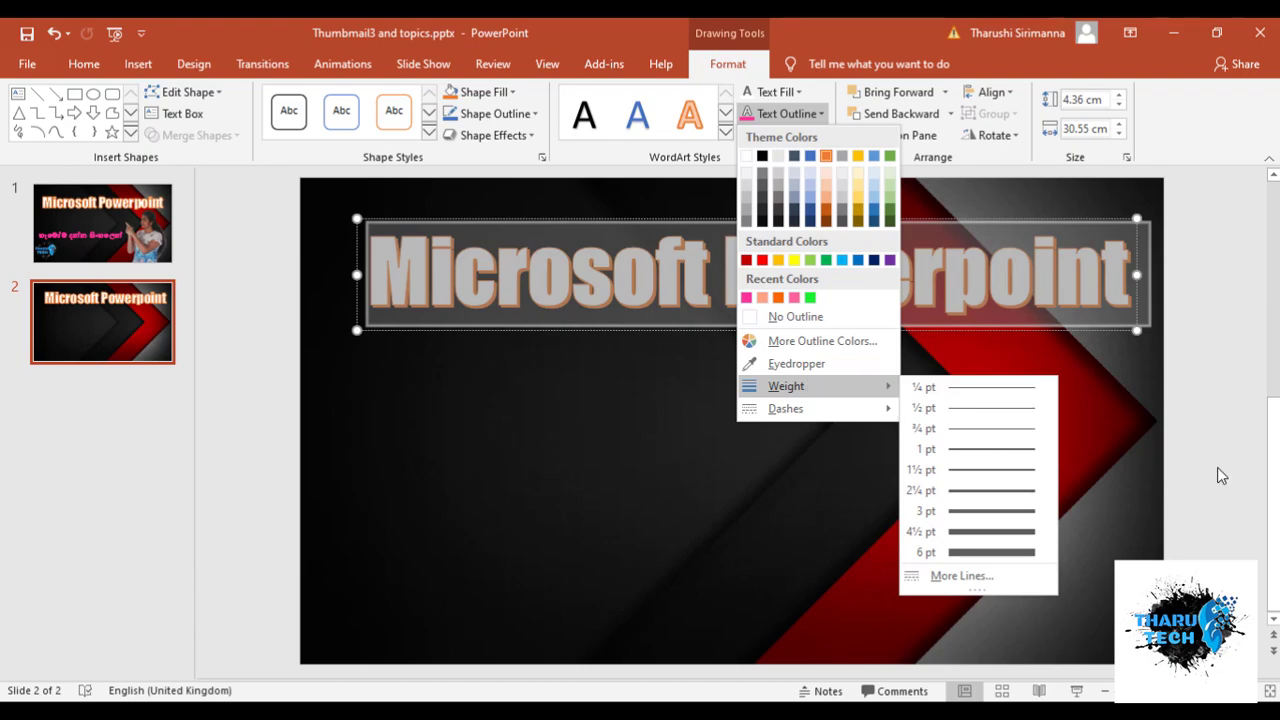
click(1008, 518)
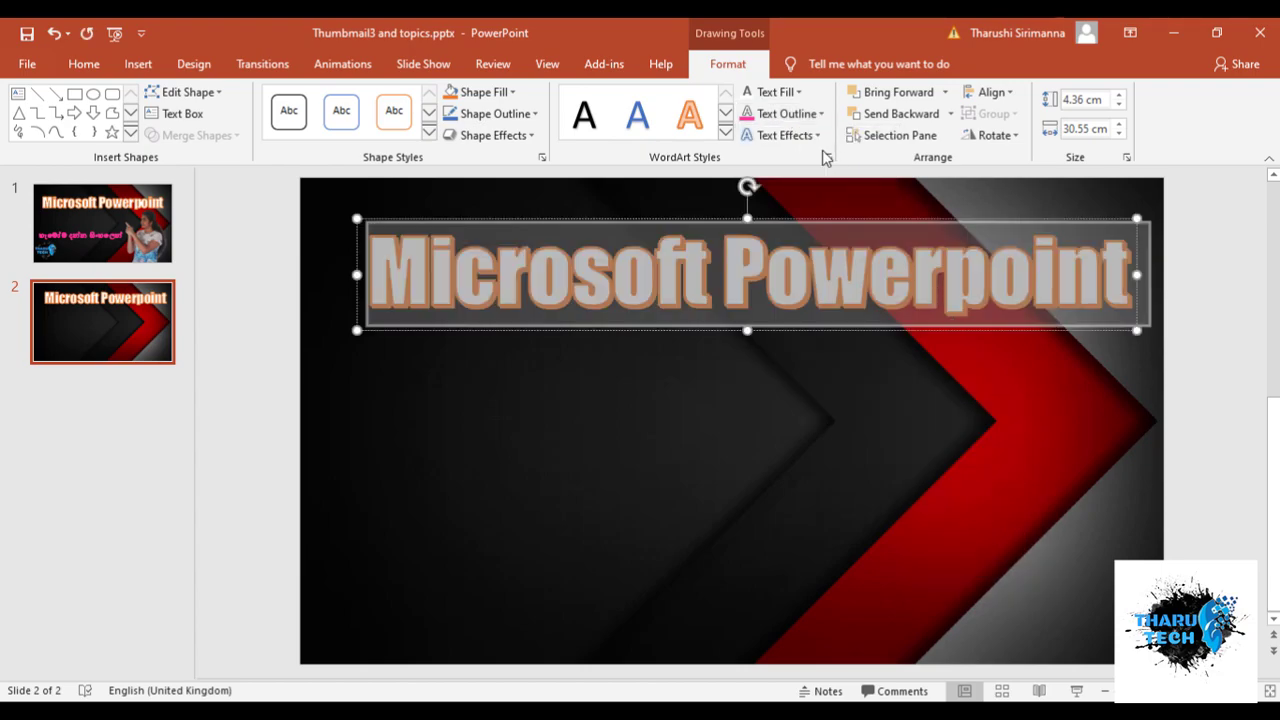
click(749, 115)
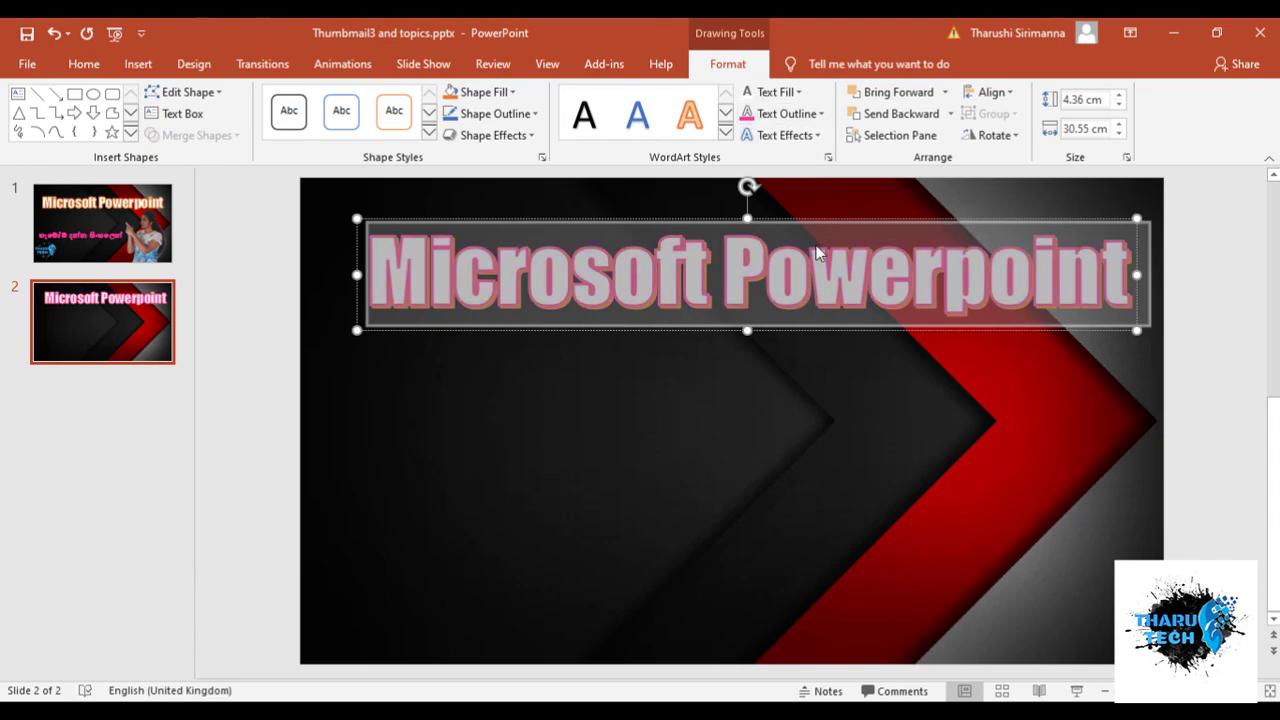
click(823, 386)
- Reselect the whole title and set its text outline colour to black
click(810, 290)
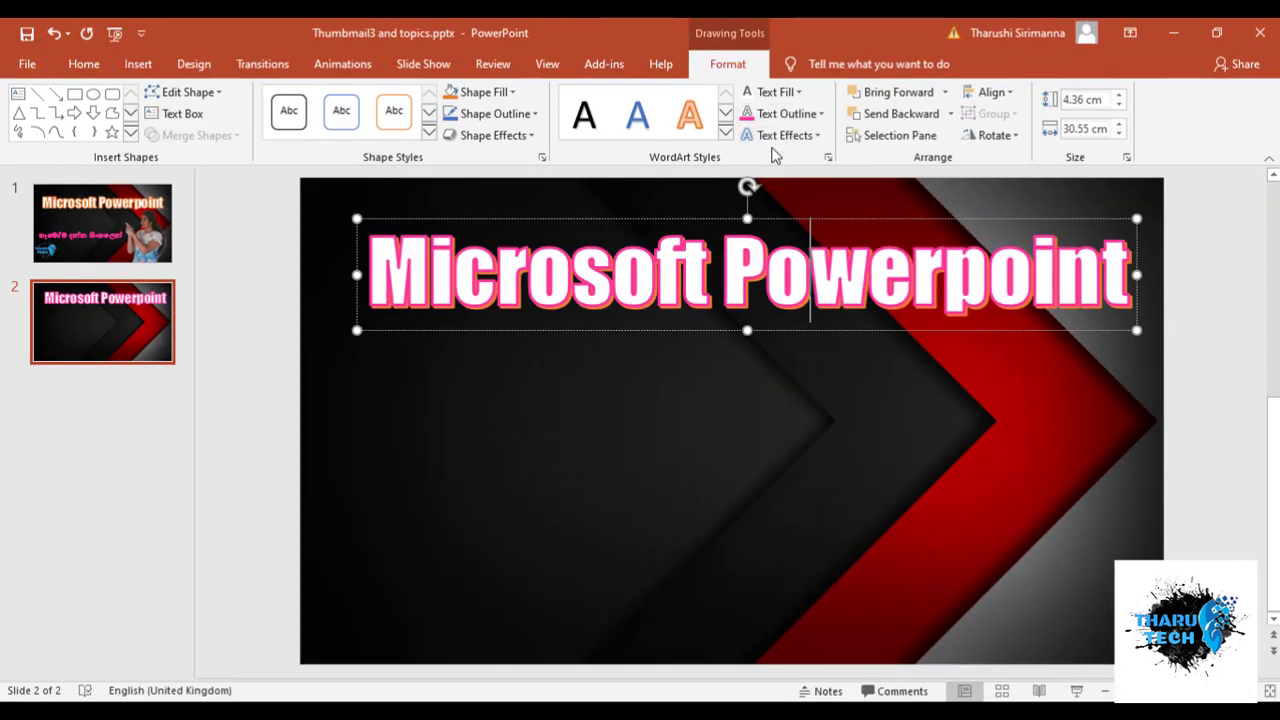
drag(385, 280, 1140, 285)
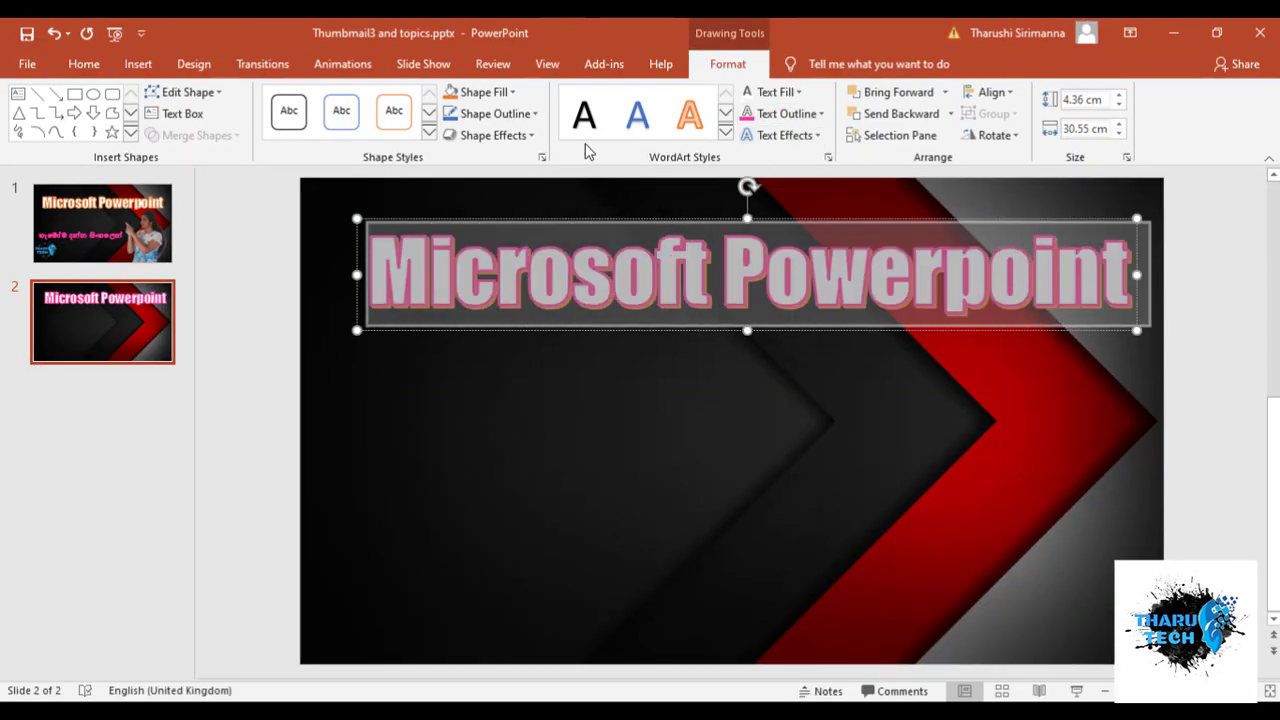
click(815, 113)
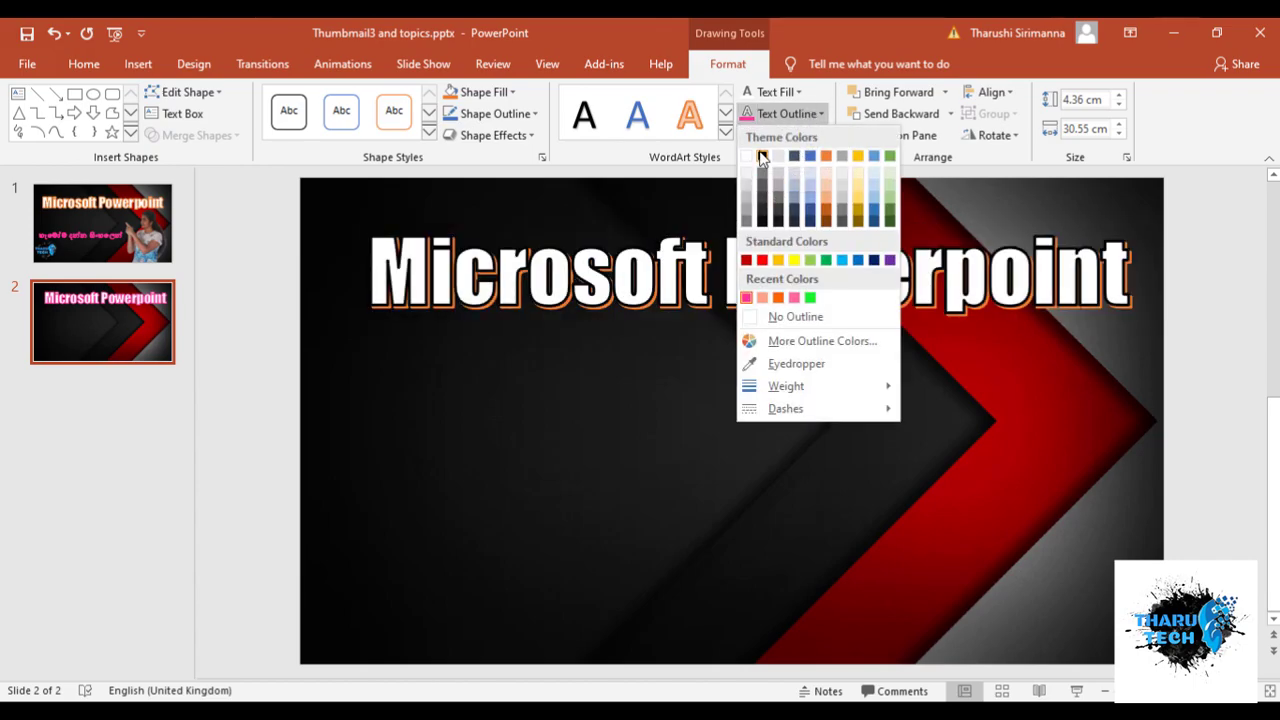
click(762, 158)
click(916, 400)
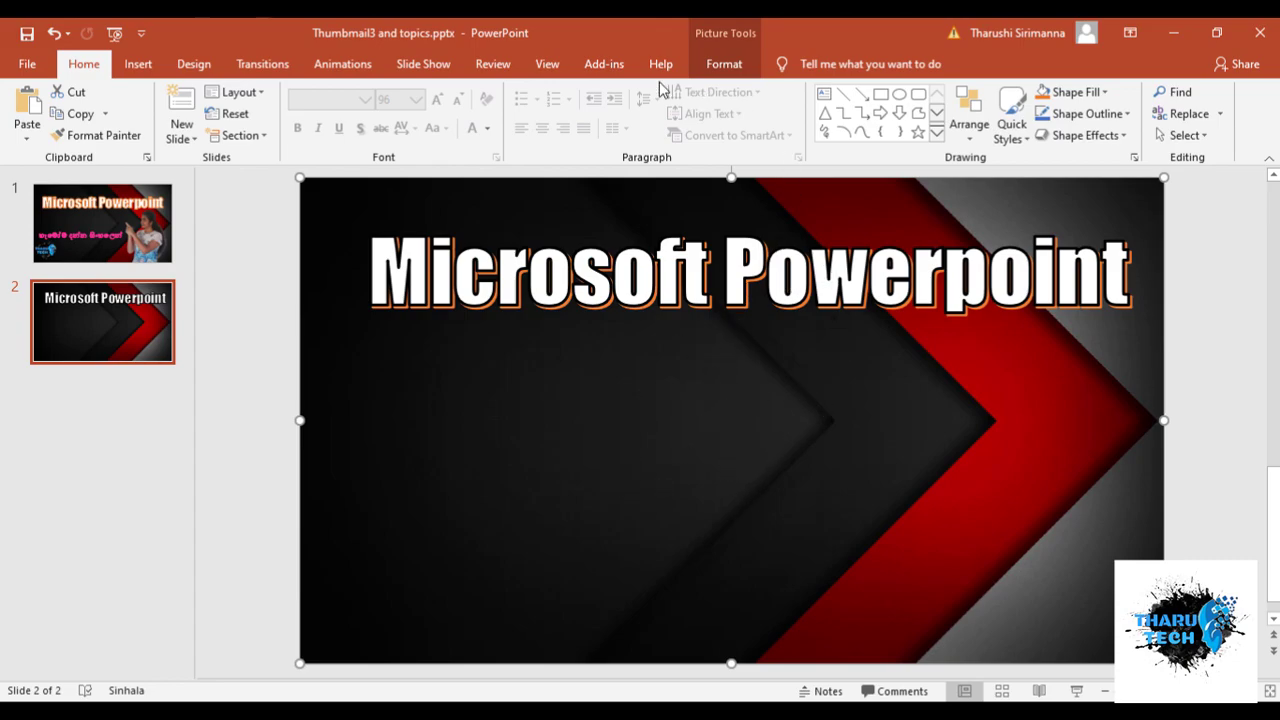
- Add a new text box below the title and clear its leftover empty line
click(138, 64)
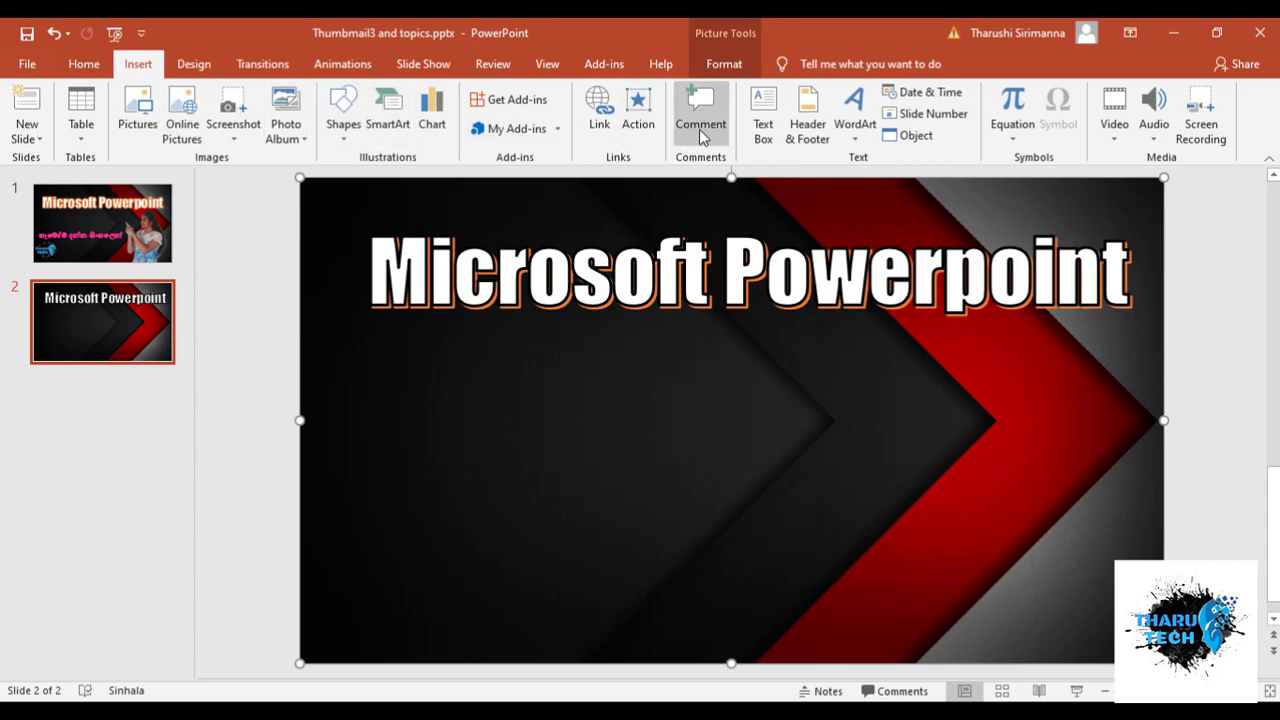
click(764, 131)
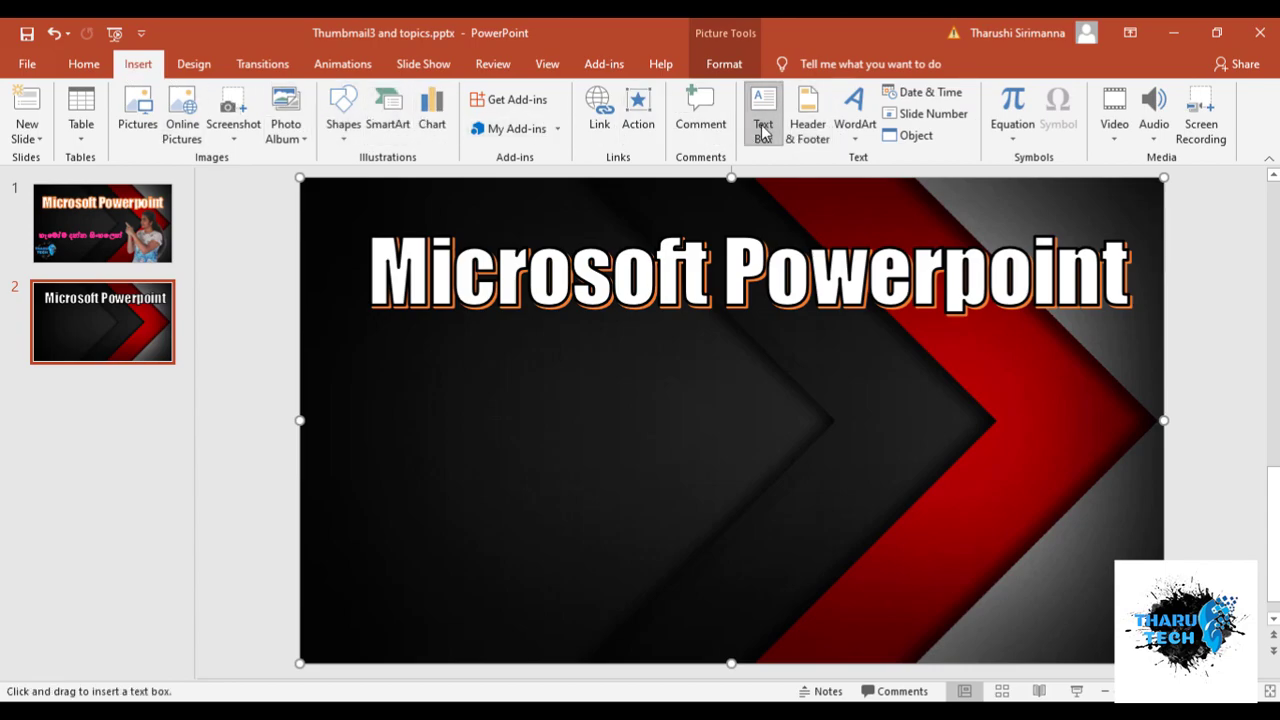
click(702, 372)
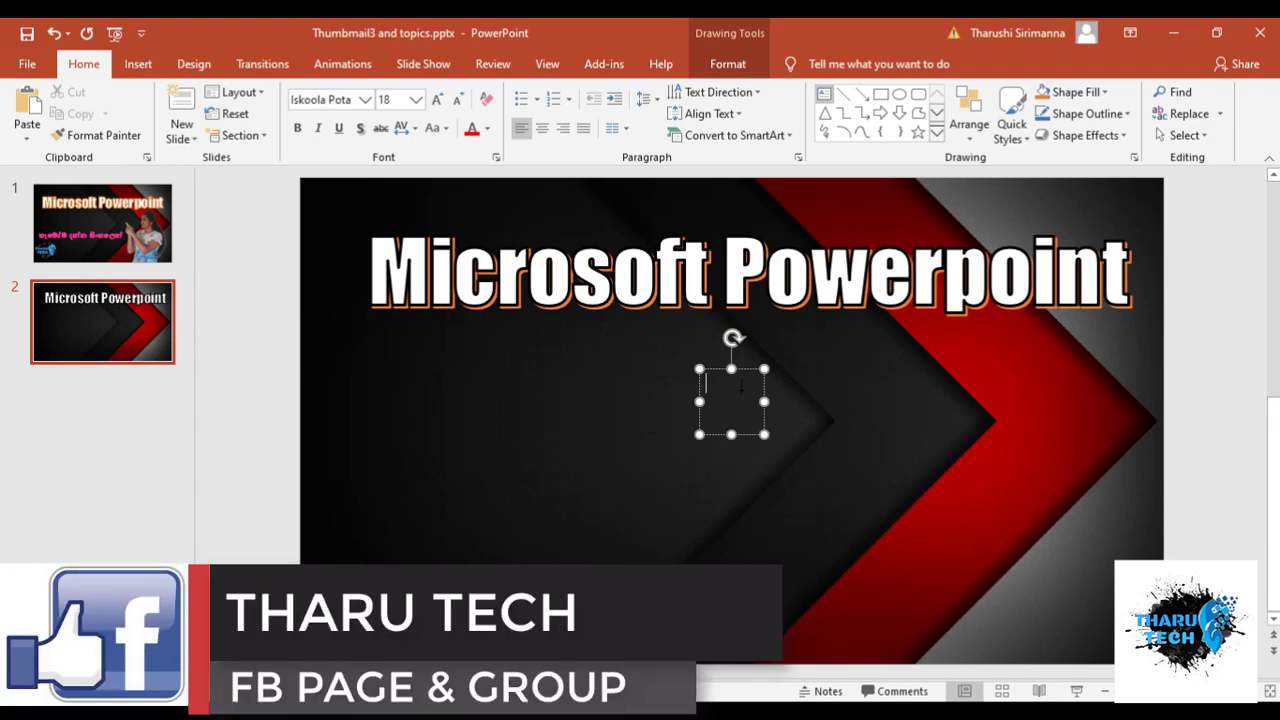
key(BackSpace)
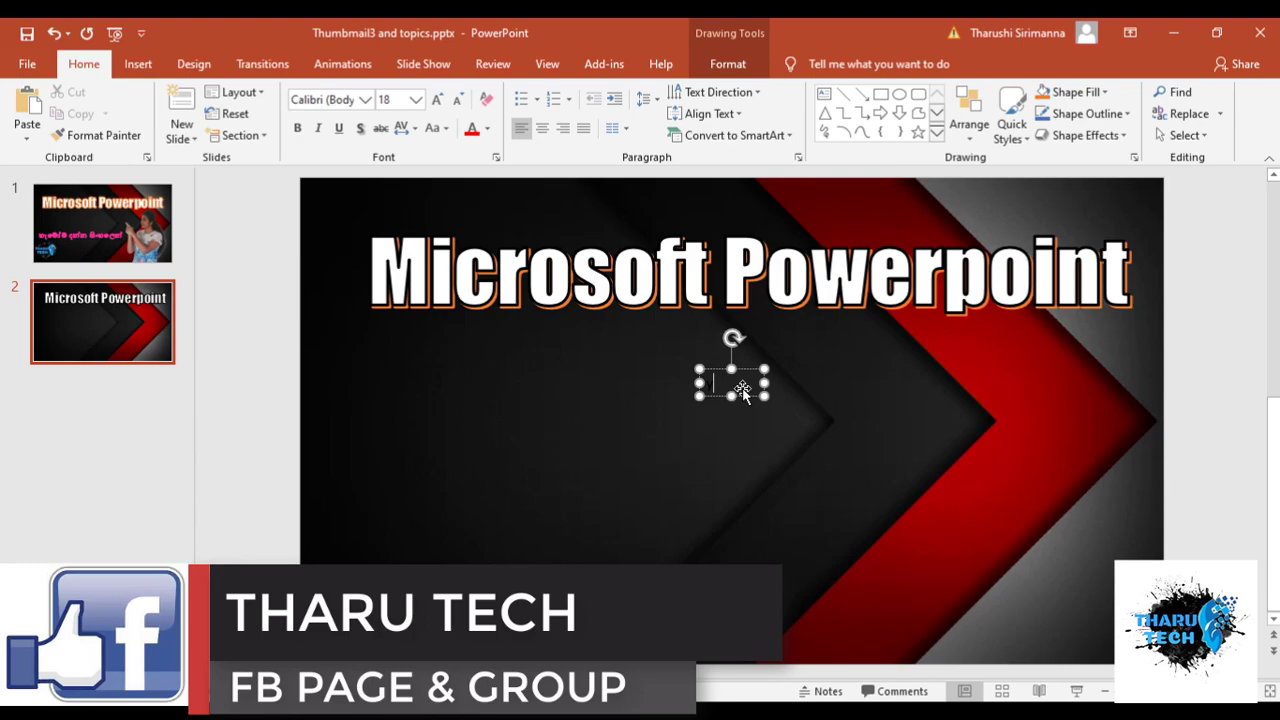
- Change the empty text box's font to Iskoola Pota
click(350, 100)
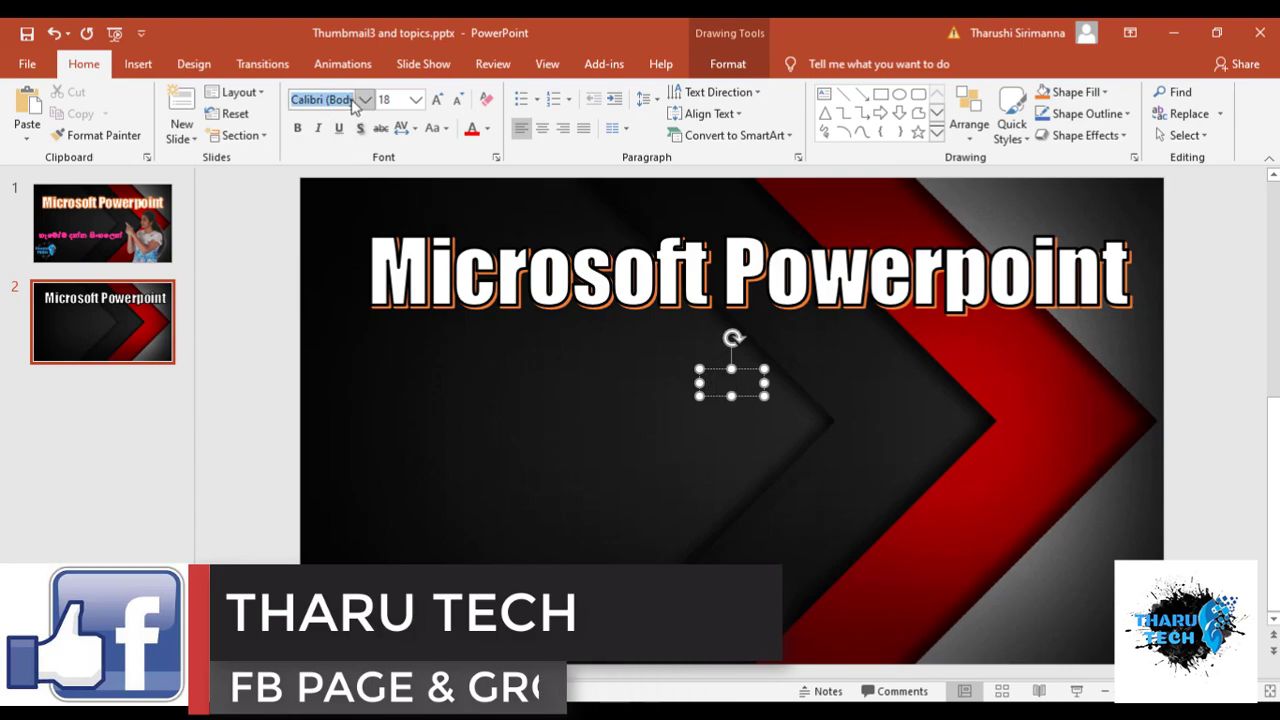
text(is)
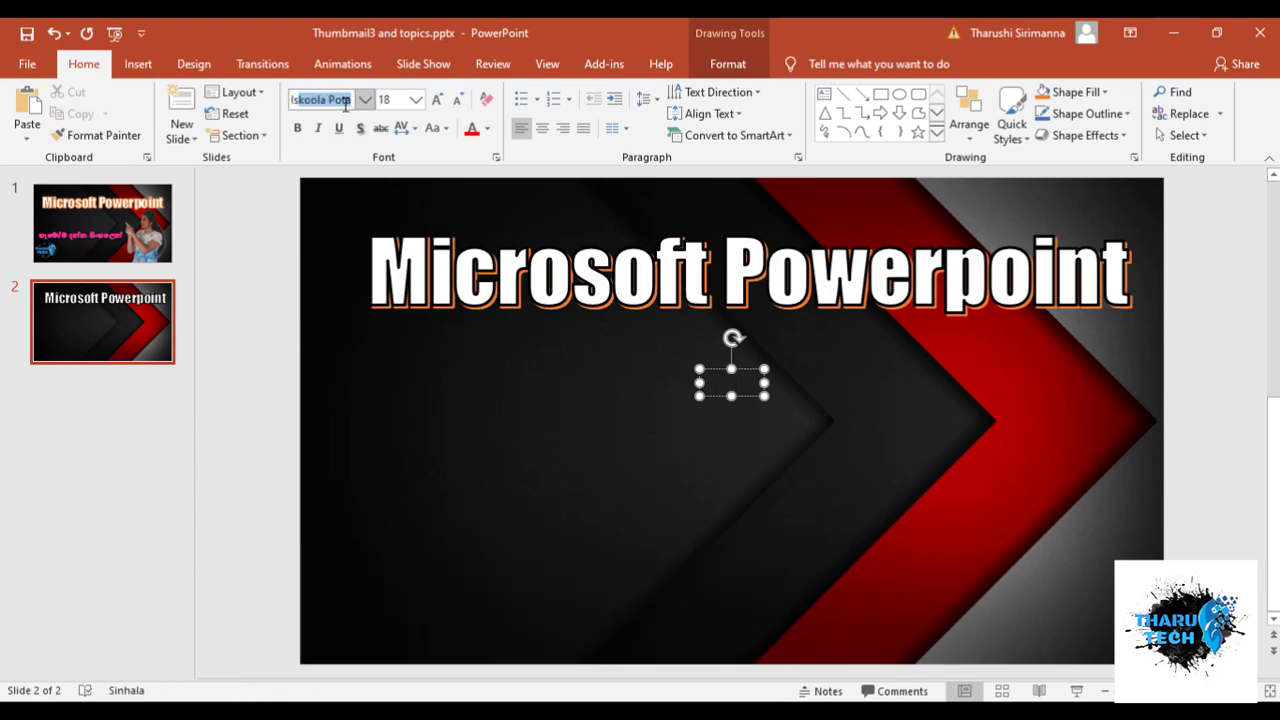
key(Return)
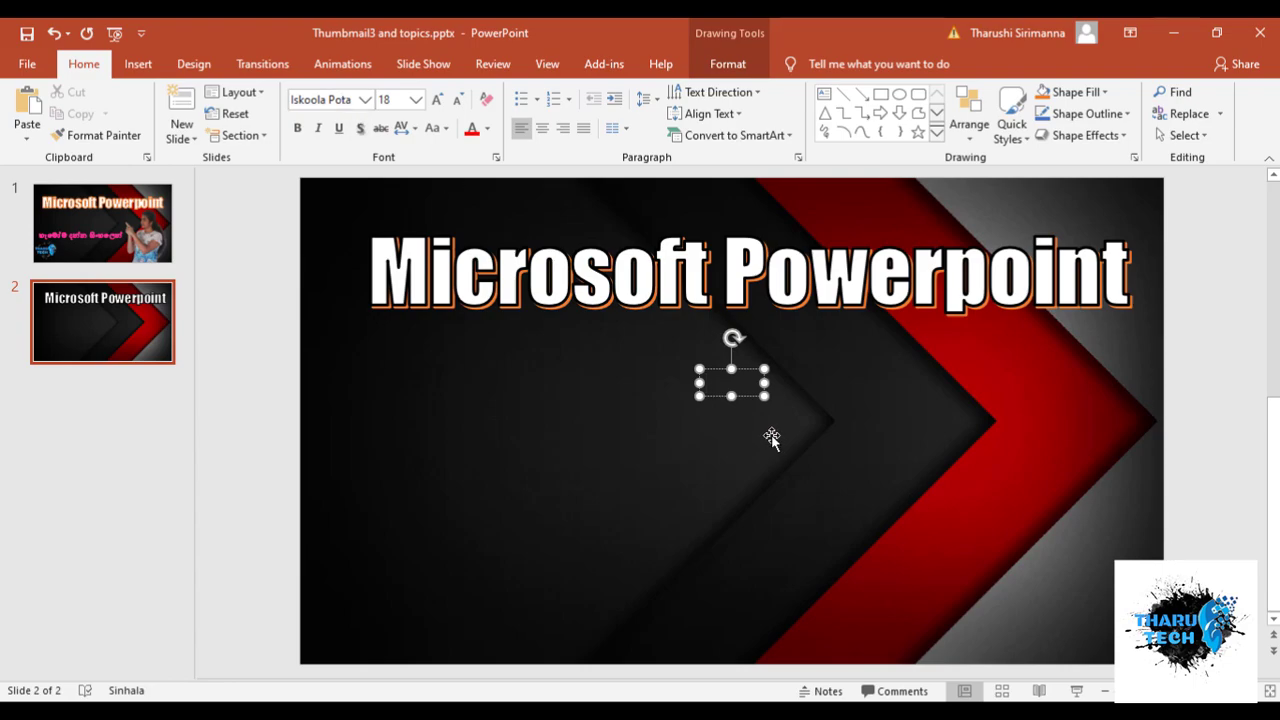
- Make the text box's text colour White and return to editing inside it
double_click(716, 382)
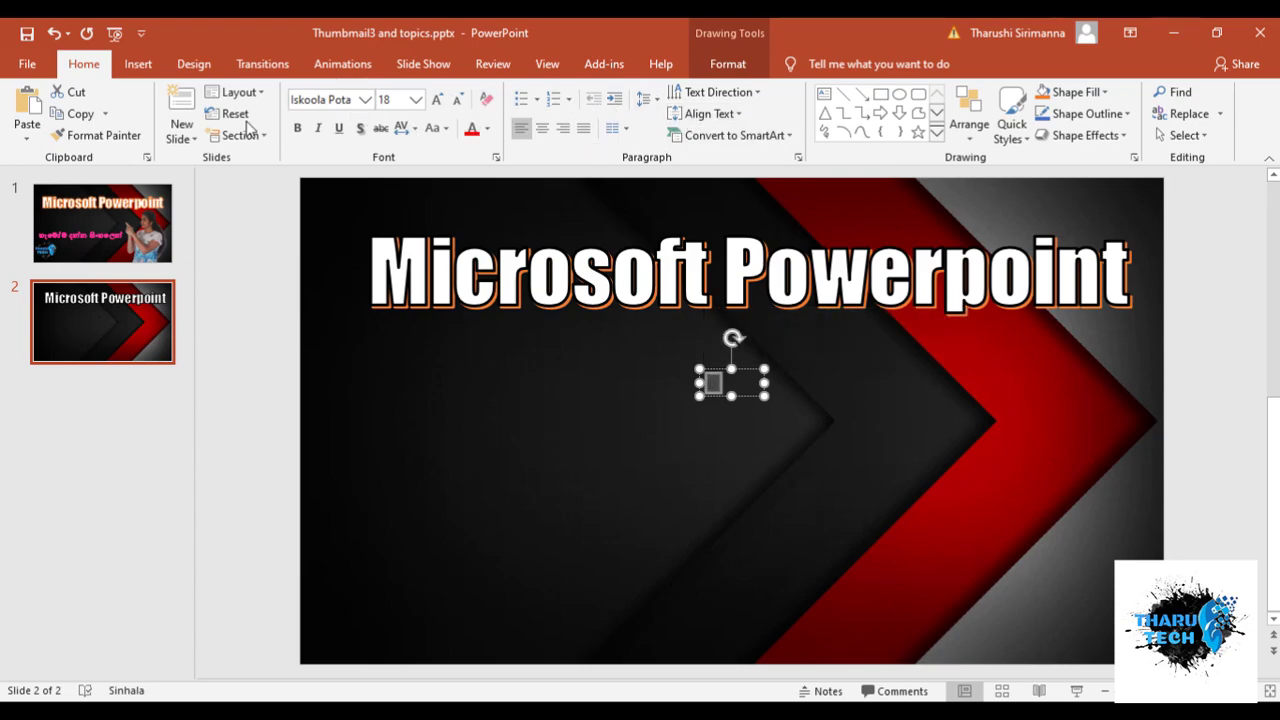
click(487, 128)
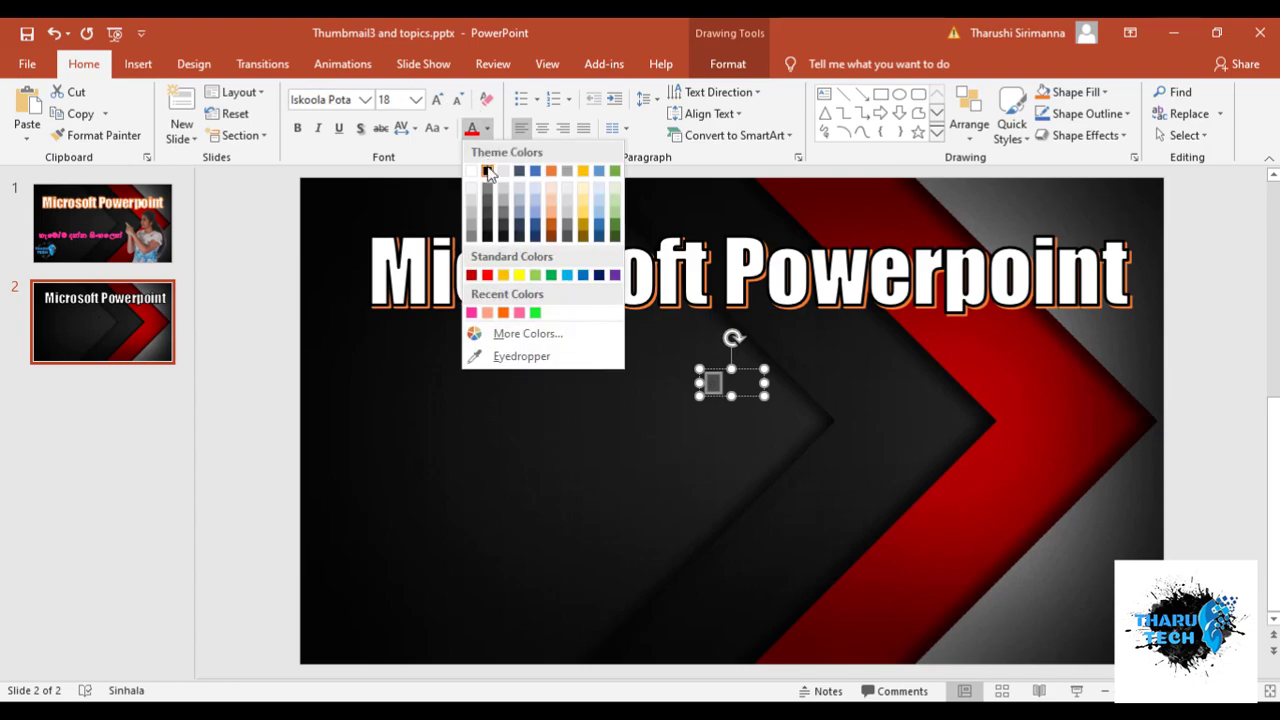
click(471, 168)
click(719, 381)
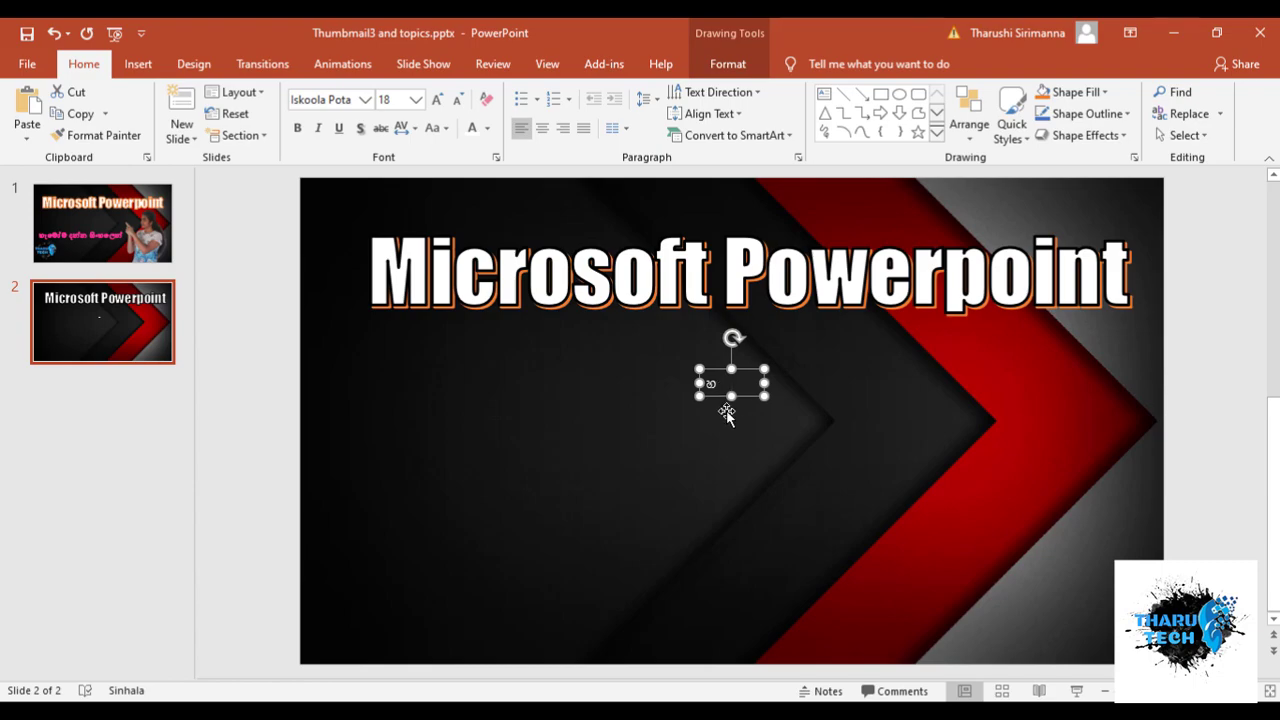
click(712, 377)
text(හැමෝ)
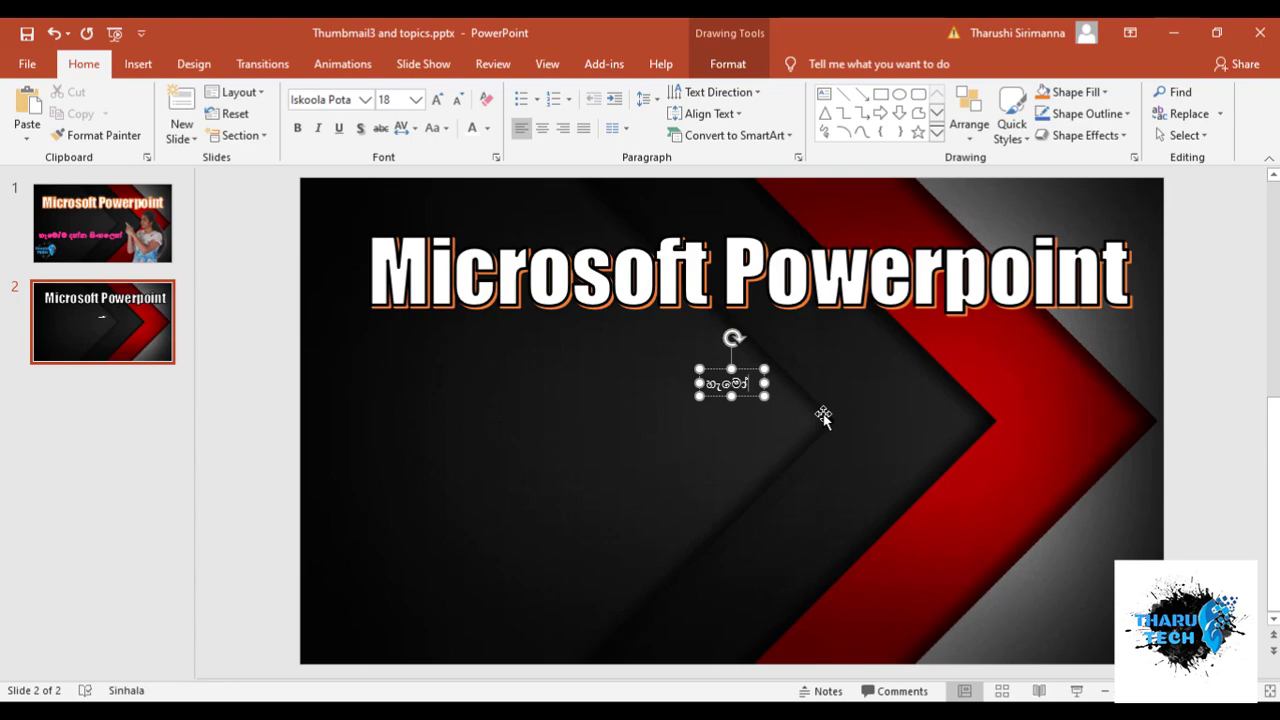
- Type the Sinhala phrase 'හැමෝම දන්න සිංහලෙන්' into the box, then exit editing to select it
key(Return)
text(ම)
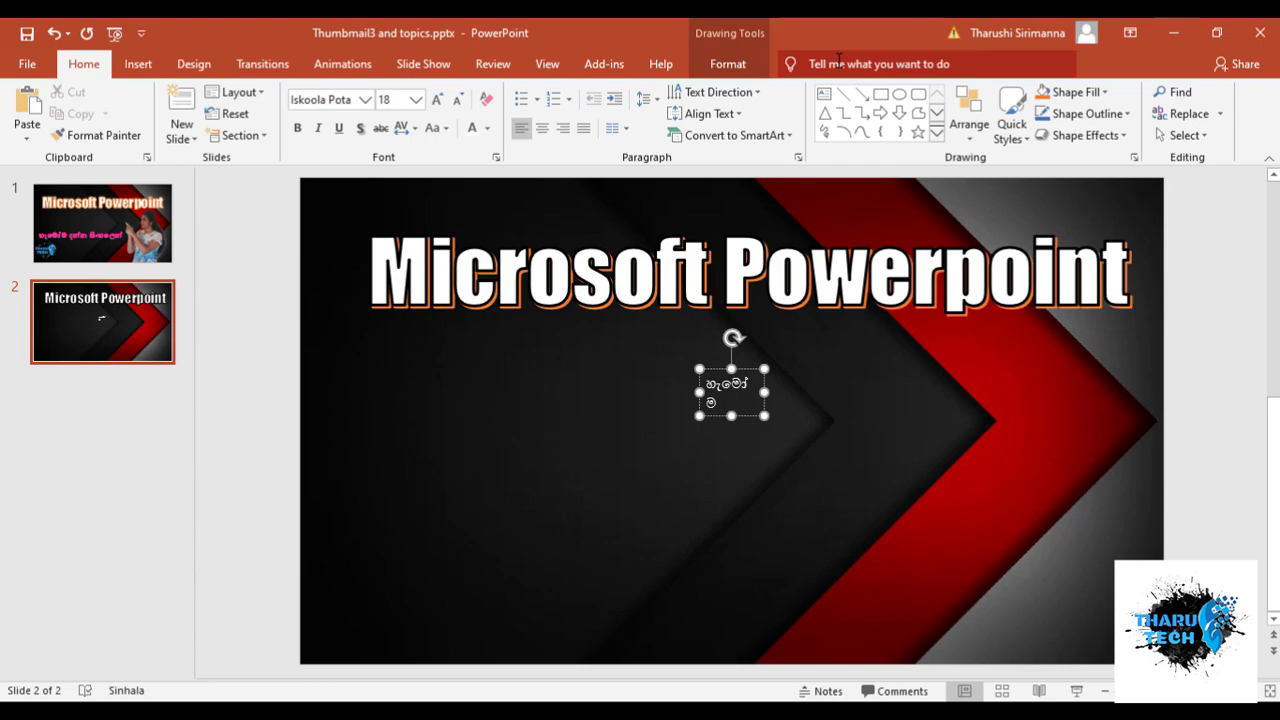
text( ද)
text(න්න සිංහලෙ)
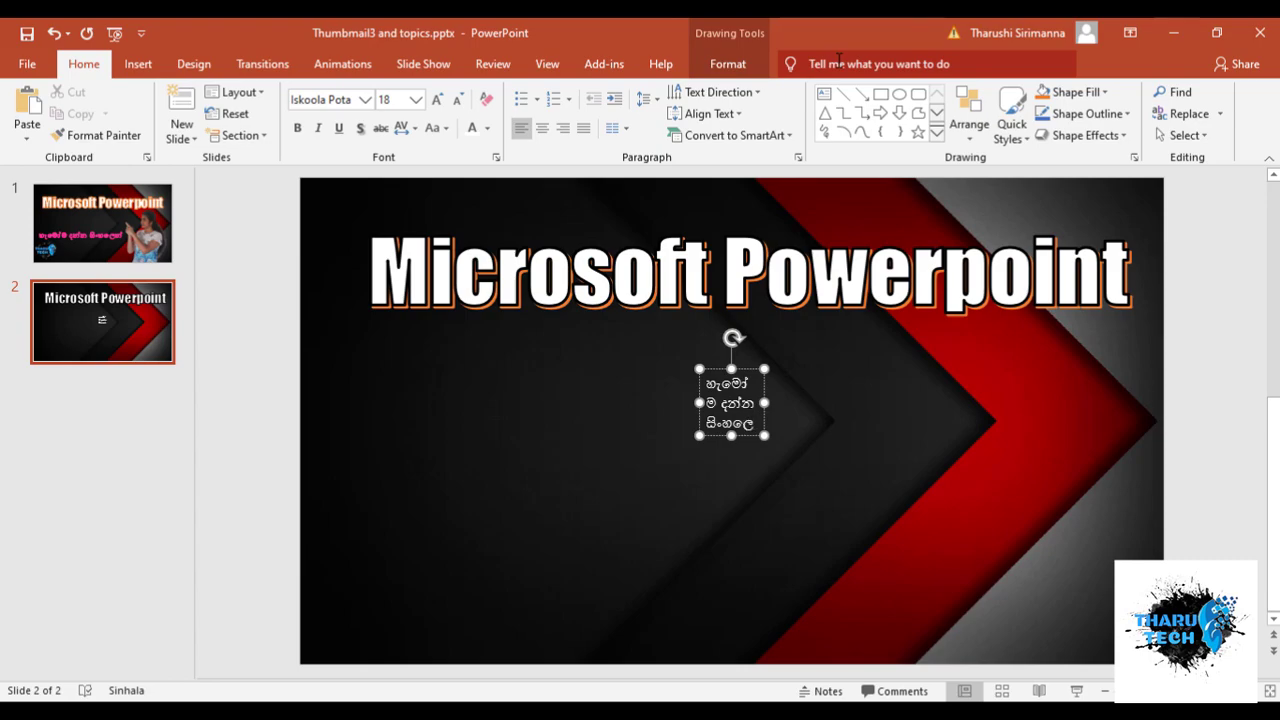
text(න්)
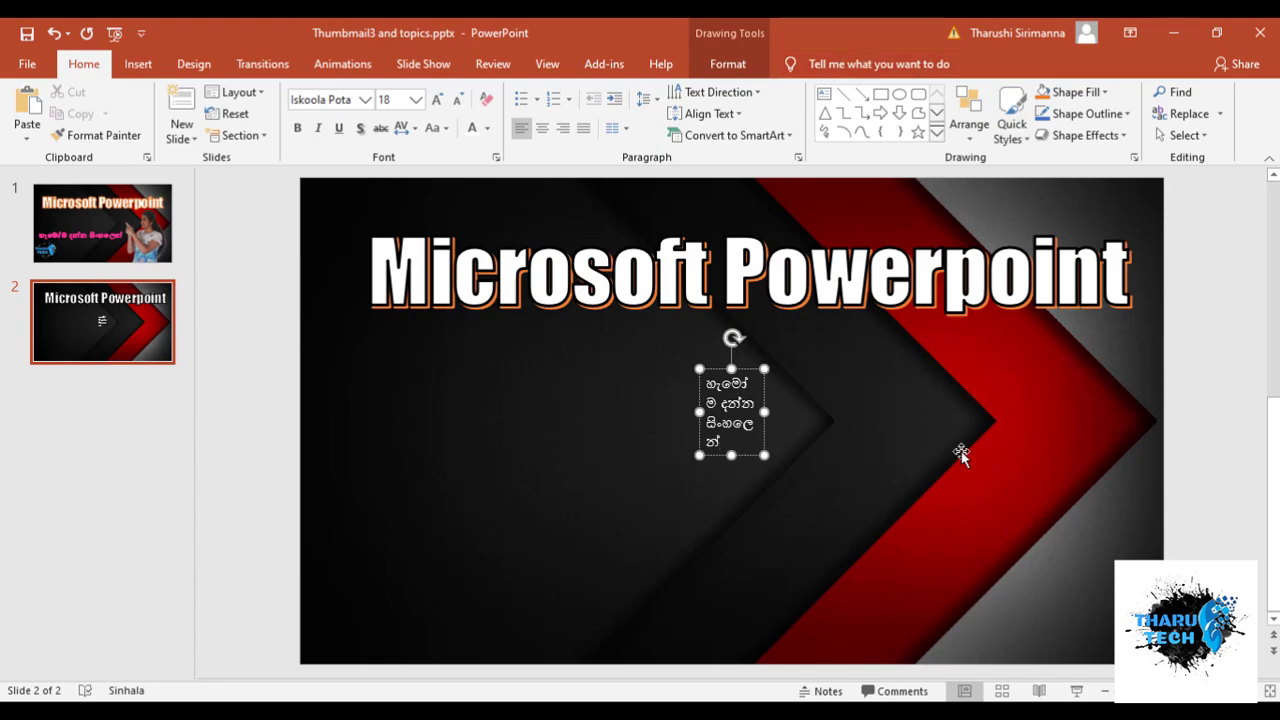
key(Escape)
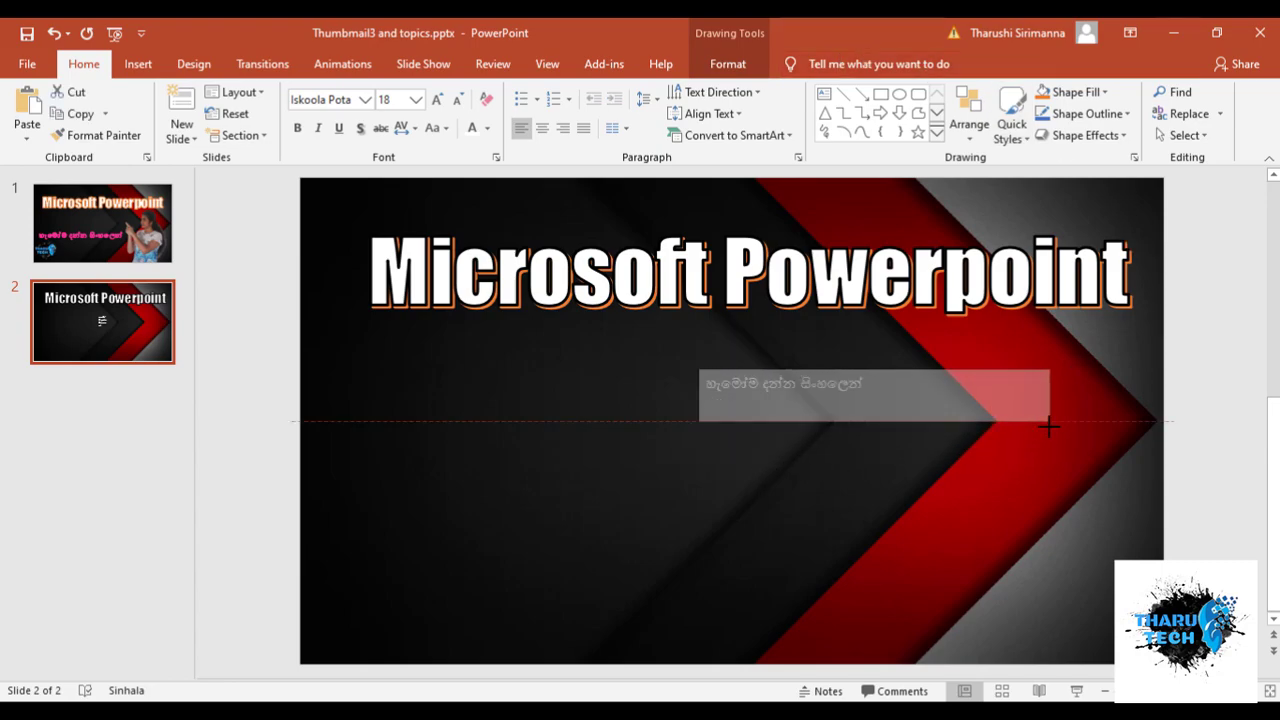
- Widen the subtitle box, move it left under the title, and select all its text
drag(857, 448, 1050, 455)
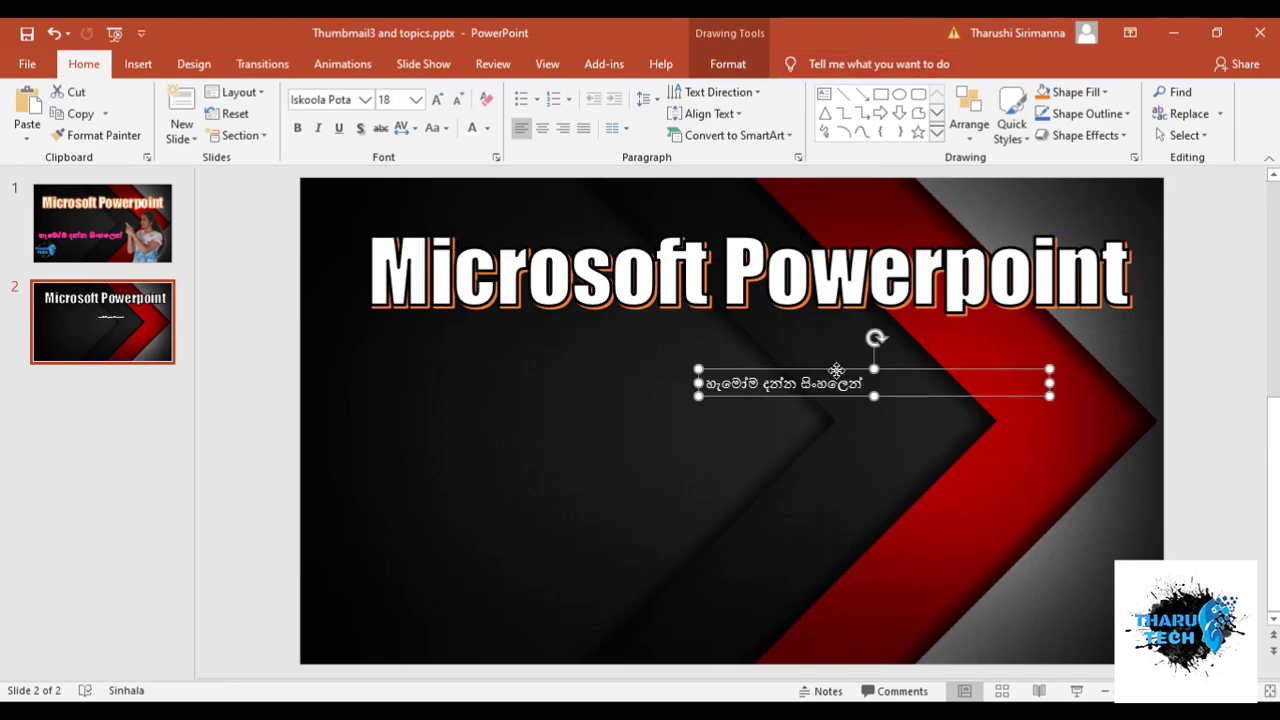
drag(838, 375, 697, 378)
click(690, 386)
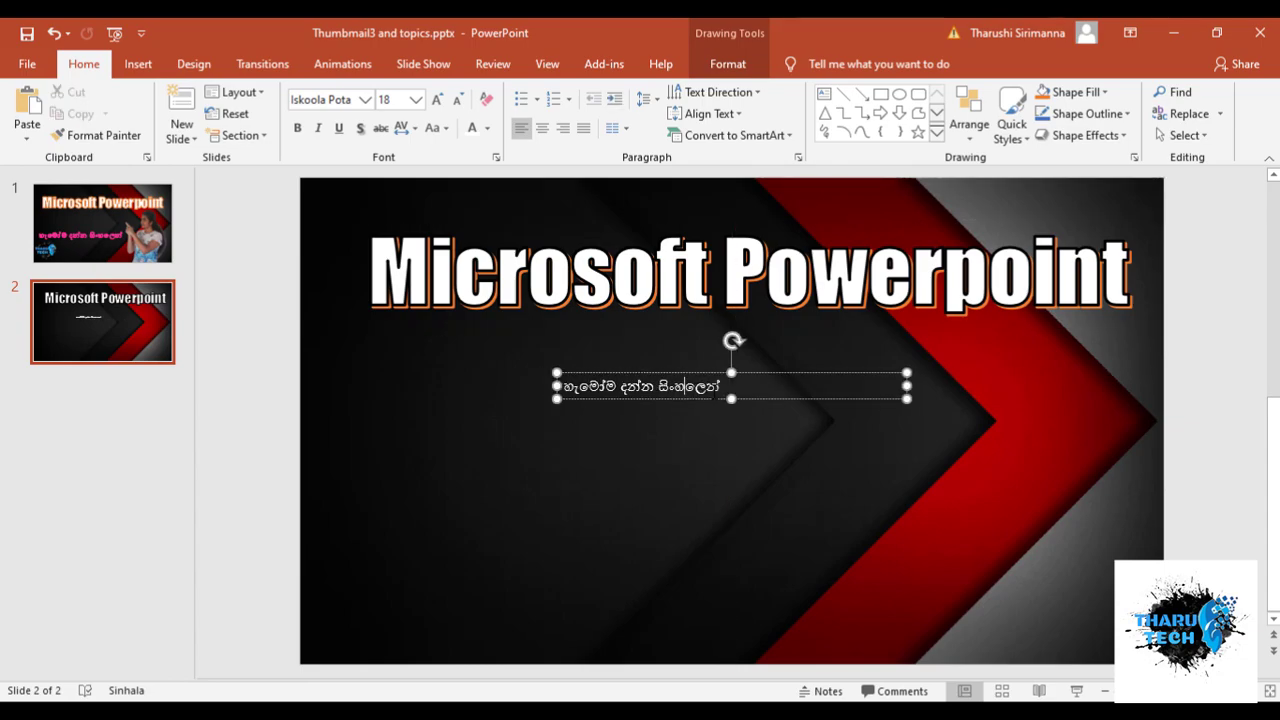
key(ctrl+a)
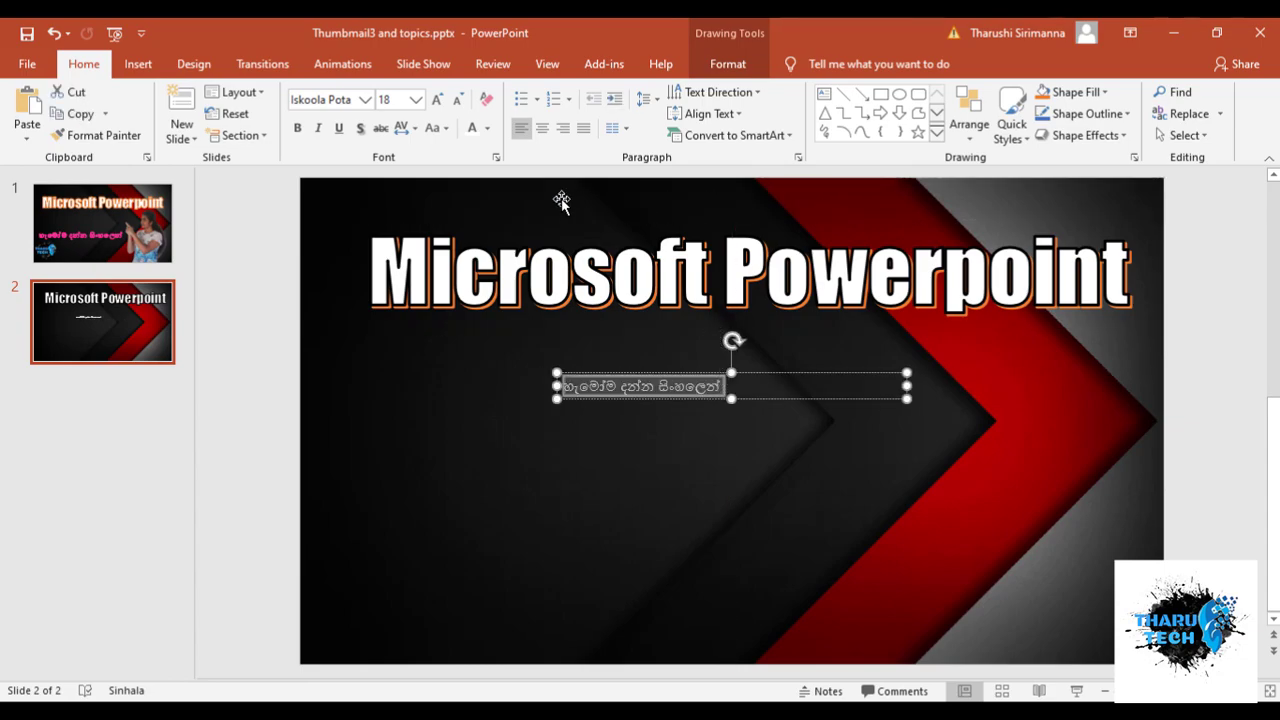
- Increase the subtitle font size step by step up to 80 pt
click(457, 99)
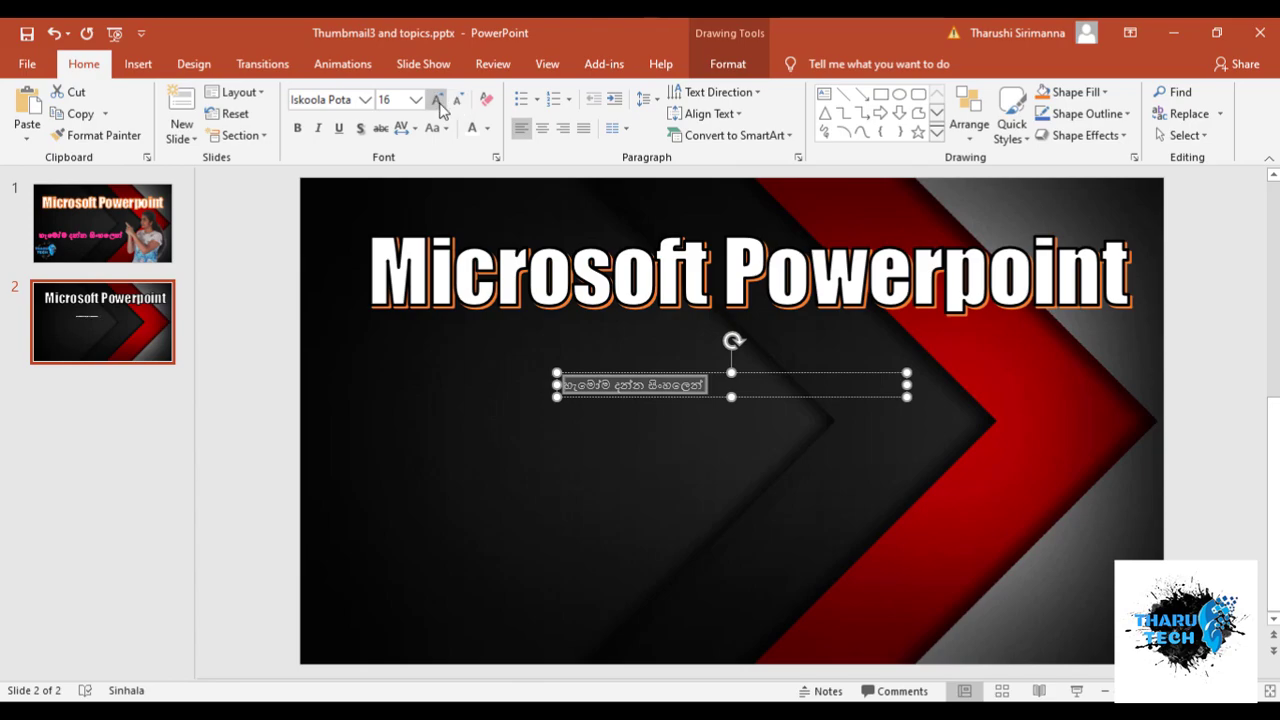
click(439, 103)
click(439, 103)
click(439, 103)
click(439, 103)
click(439, 103)
click(439, 103)
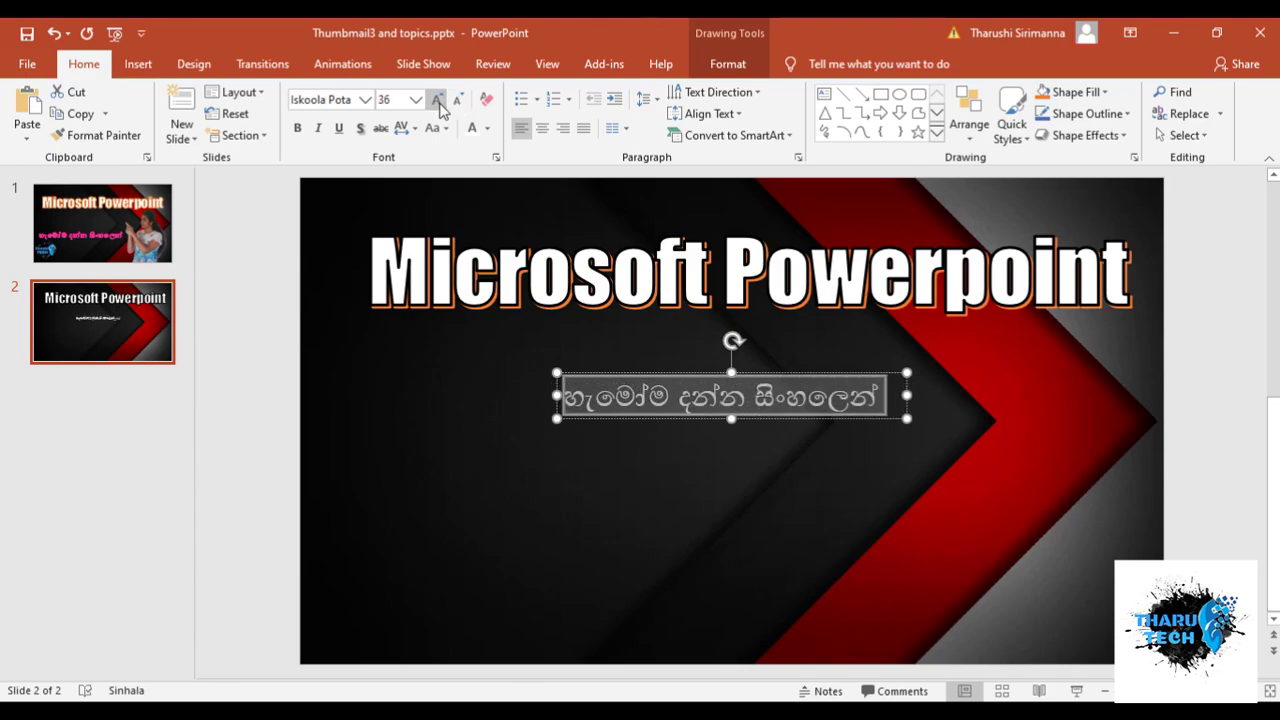
click(439, 103)
click(439, 103)
click(439, 103)
click(439, 103)
click(439, 103)
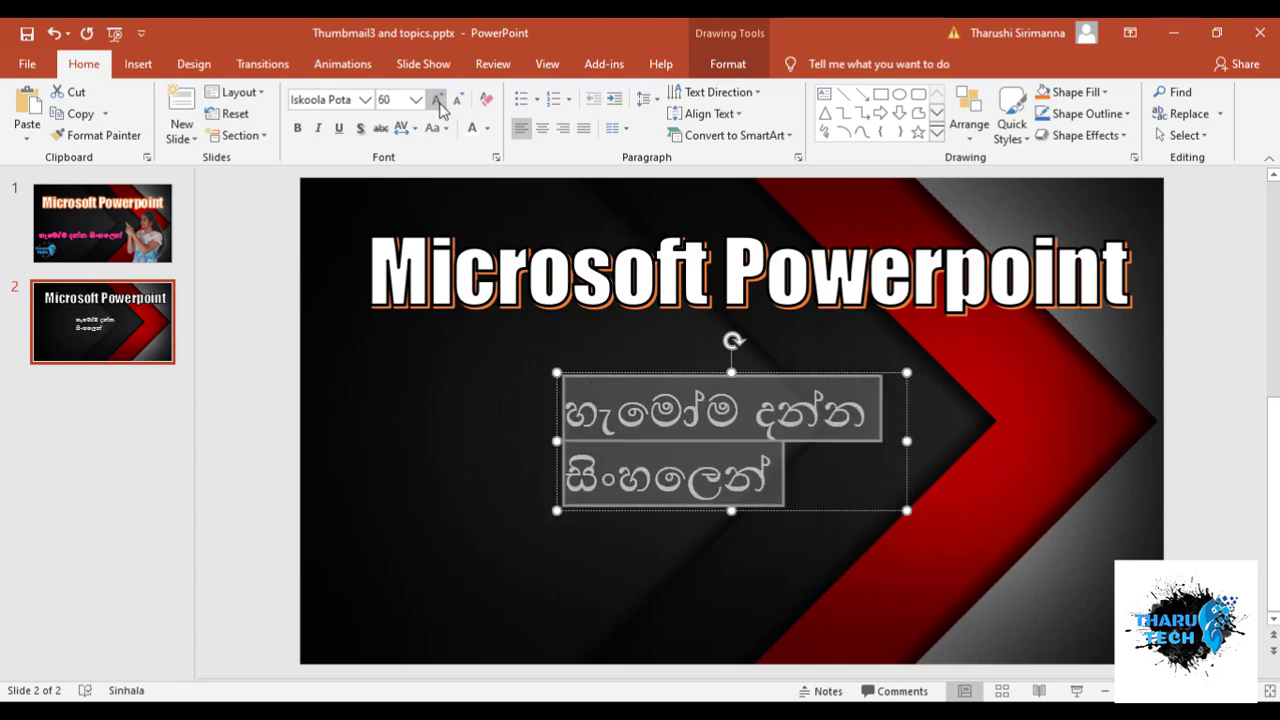
click(439, 103)
click(439, 103)
click(439, 103)
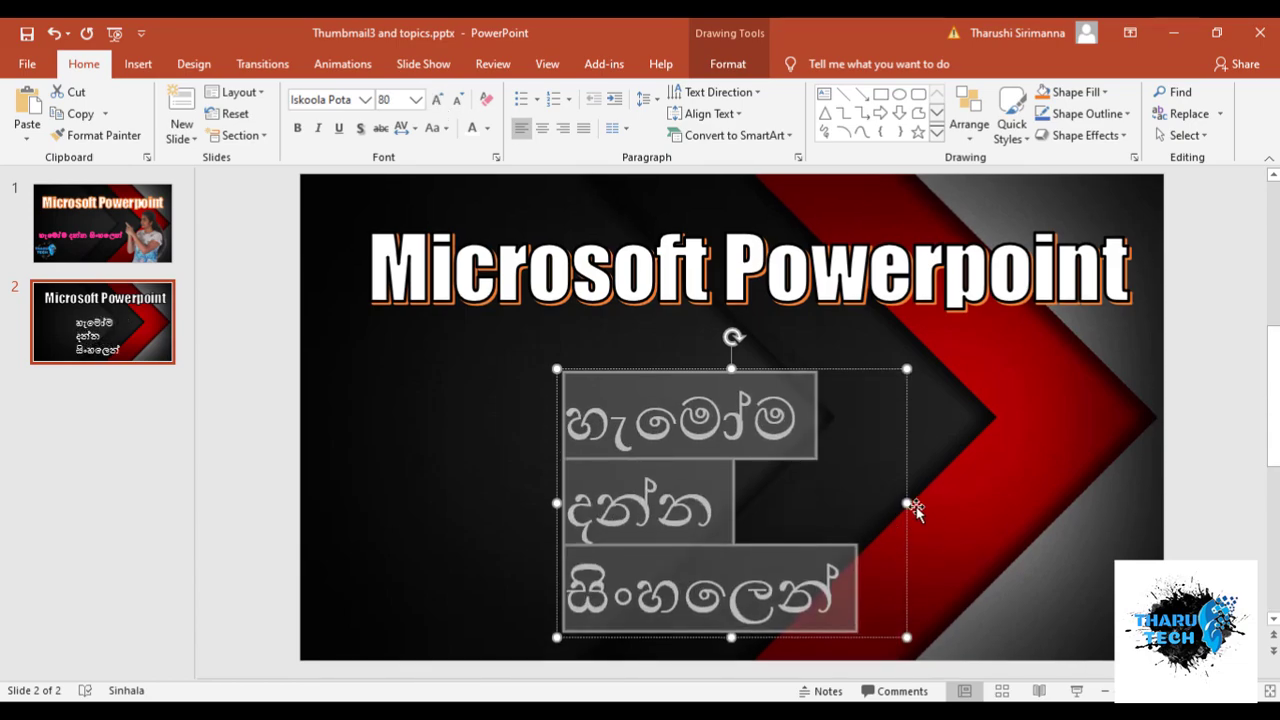
- Resize the box so the subtitle wraps onto two lines, and centre both lines
drag(907, 503, 1231, 462)
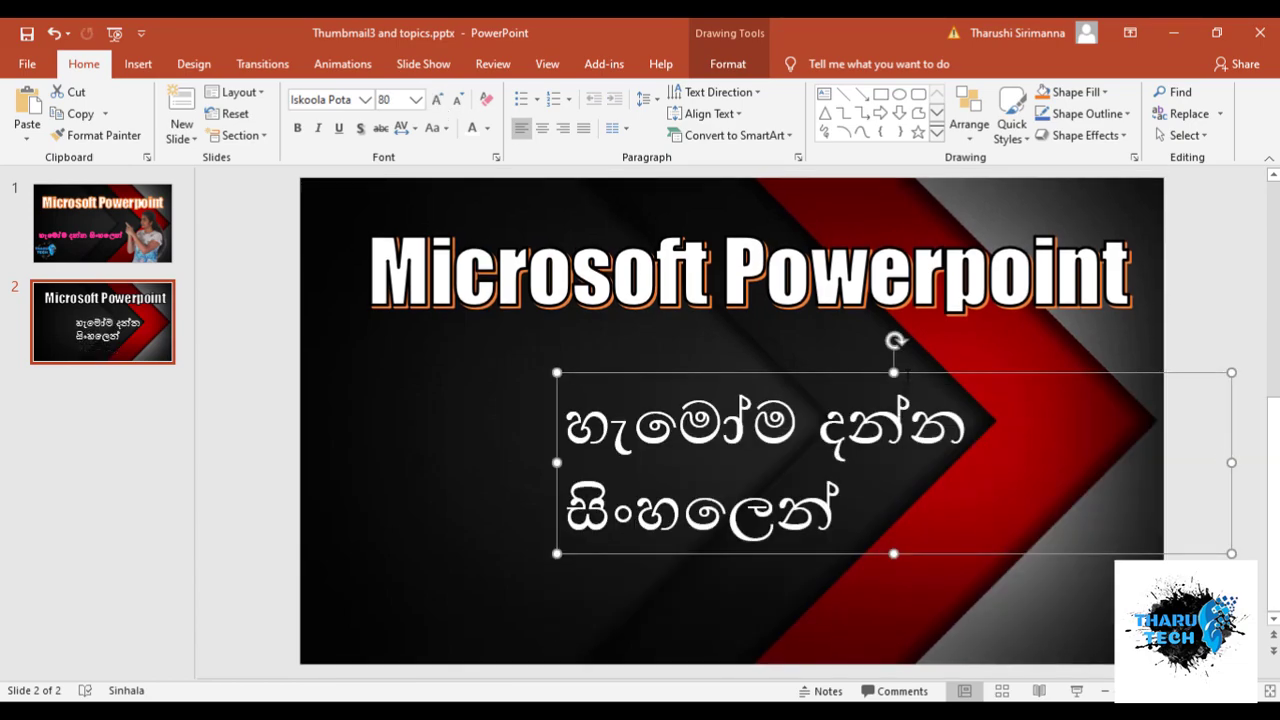
click(902, 371)
click(894, 372)
mouse_move(838, 540)
mouse_down()
mouse_move(632, 420)
mouse_move(566, 420)
mouse_up()
click(542, 128)
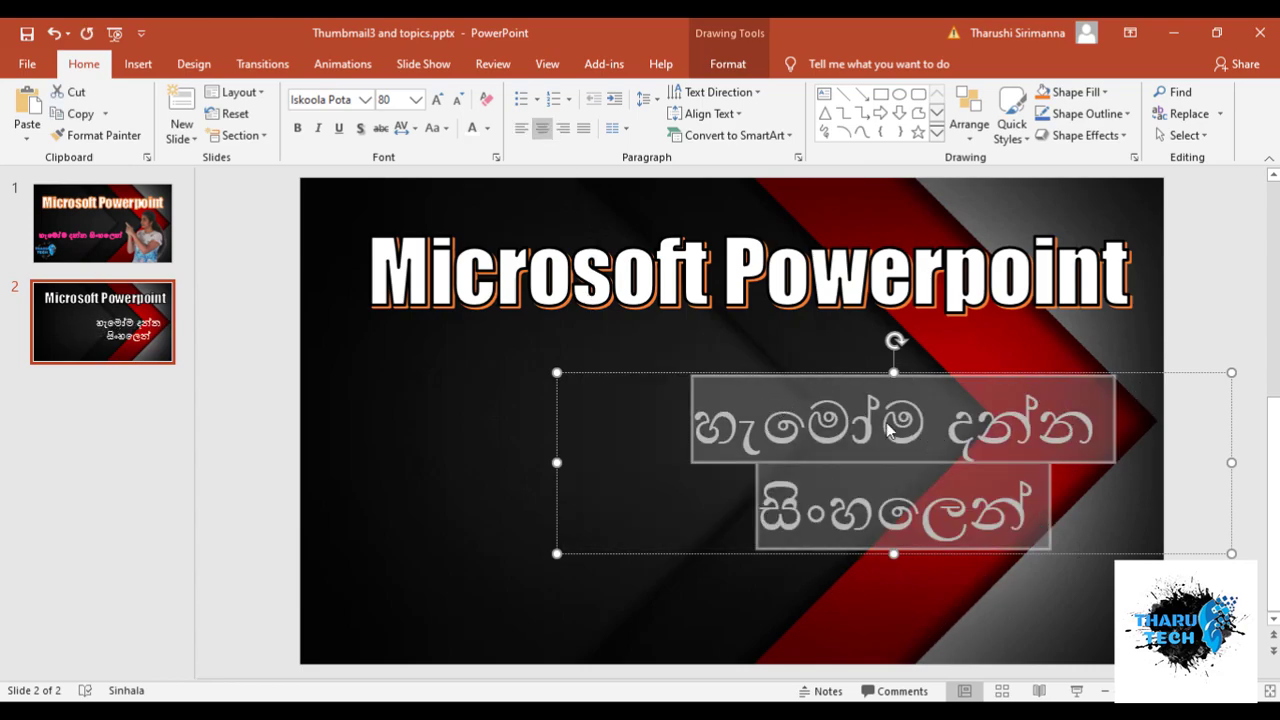
- Move the subtitle left beneath the title and select all its text
drag(826, 372, 529, 375)
triple_click(760, 495)
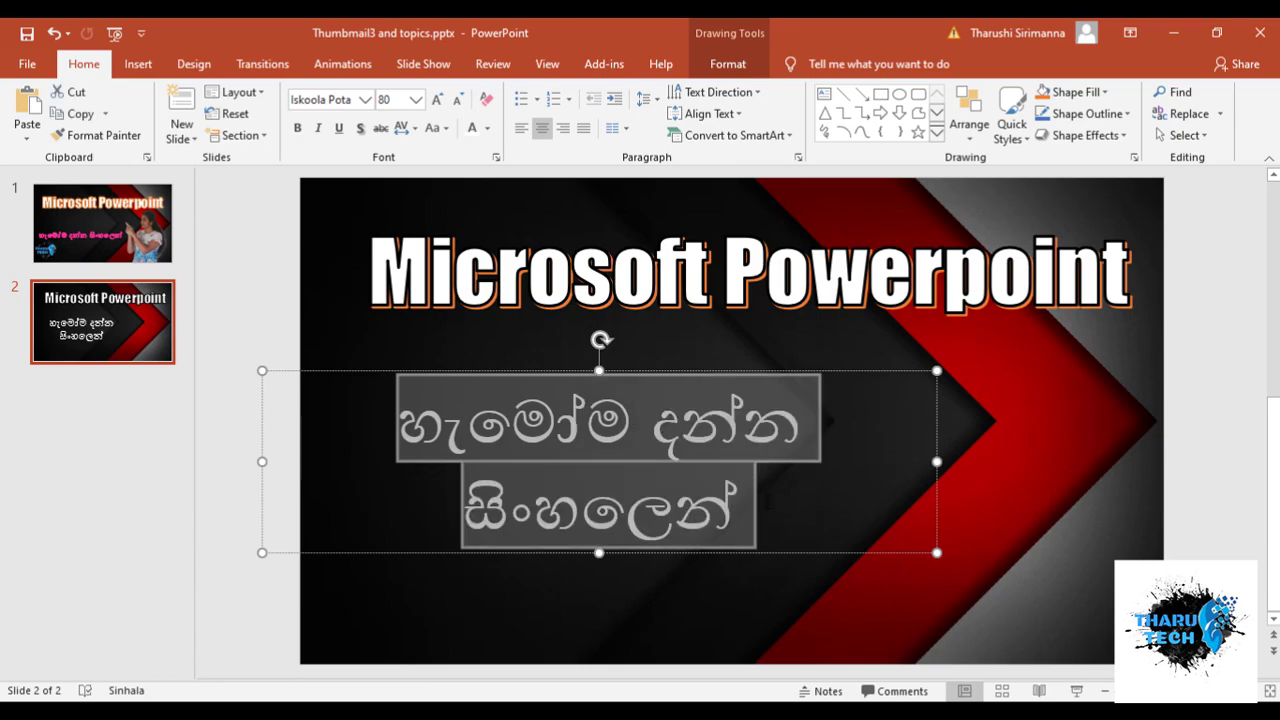
click(710, 64)
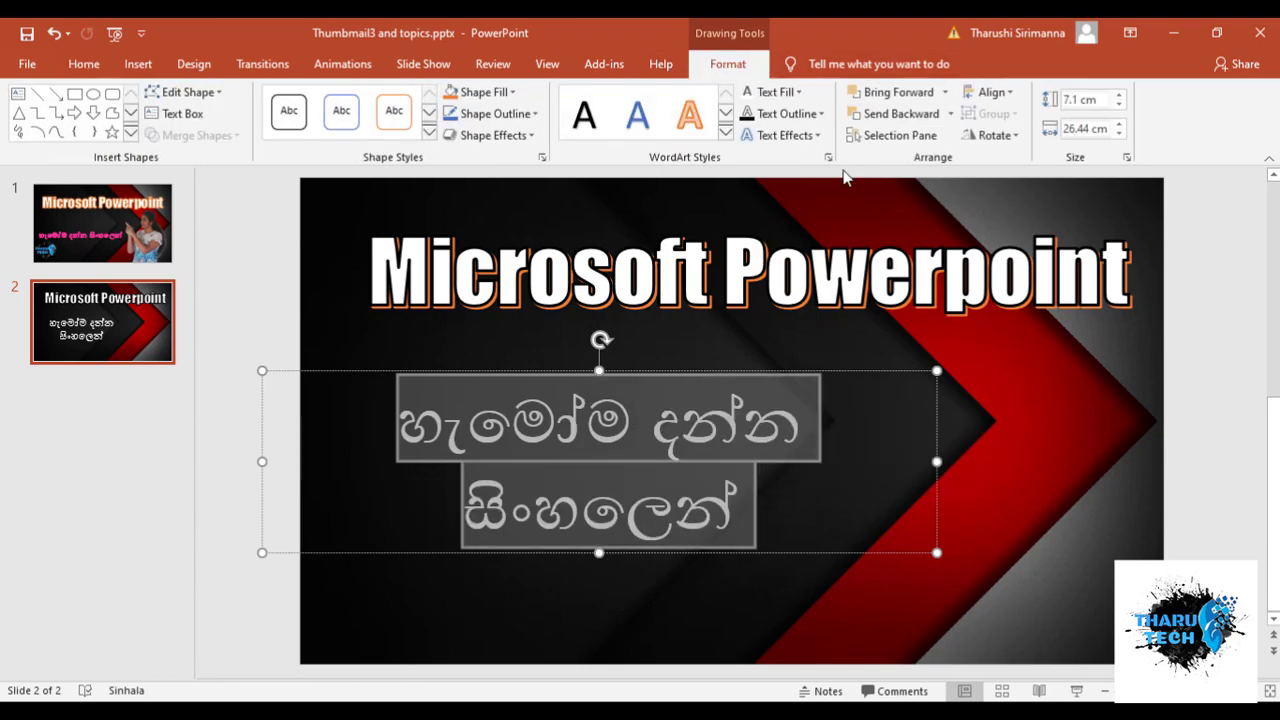
- Try an outer shadow and then a reflection preset on the Sinhala subtitle
click(800, 135)
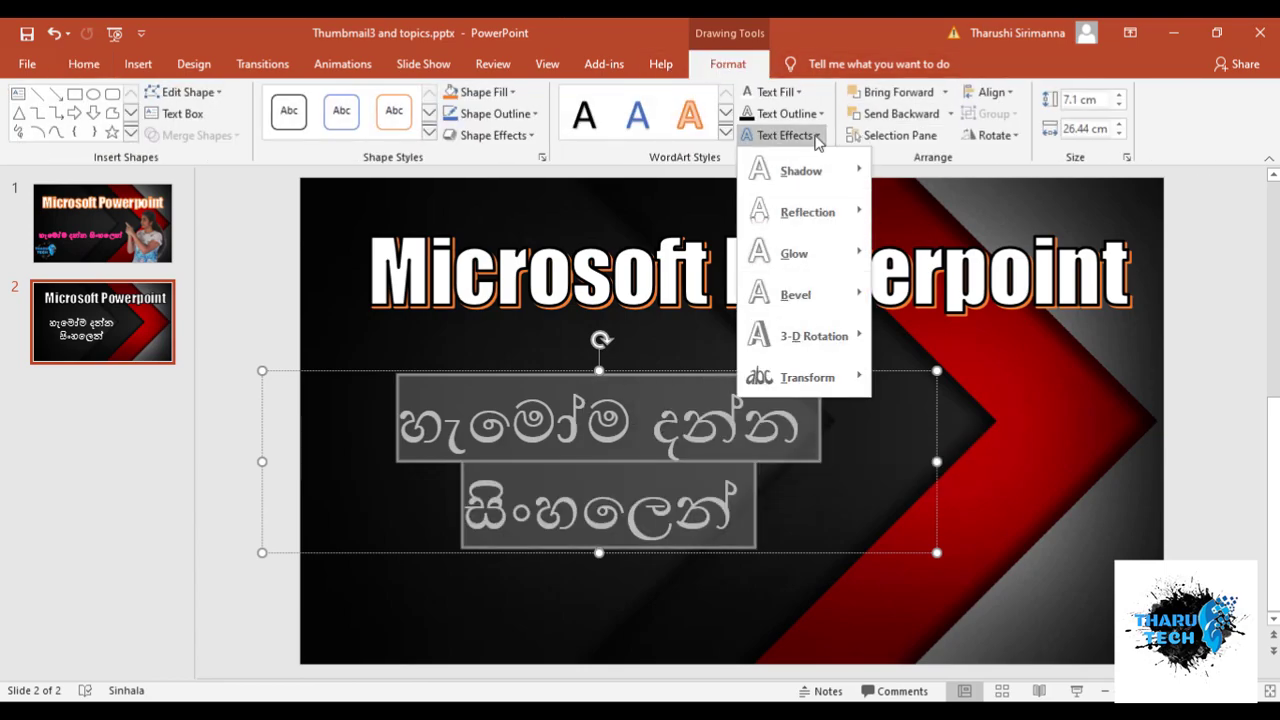
mouse_move(810, 177)
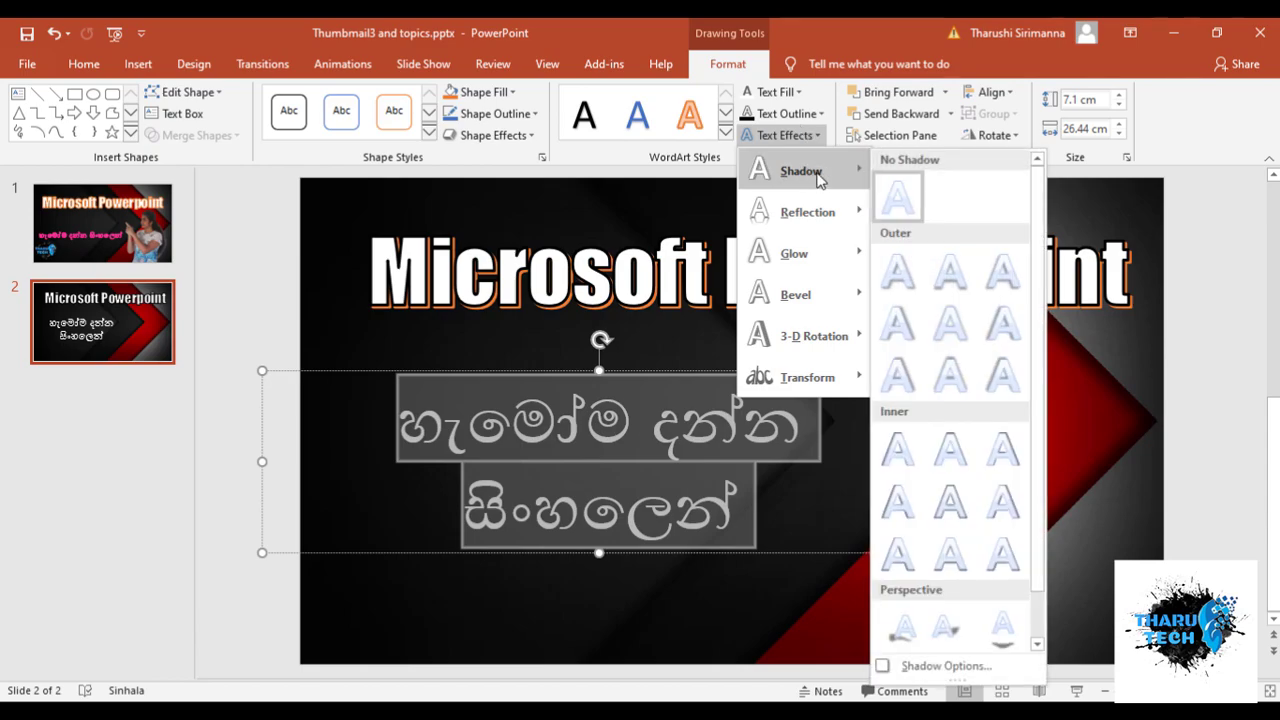
click(915, 320)
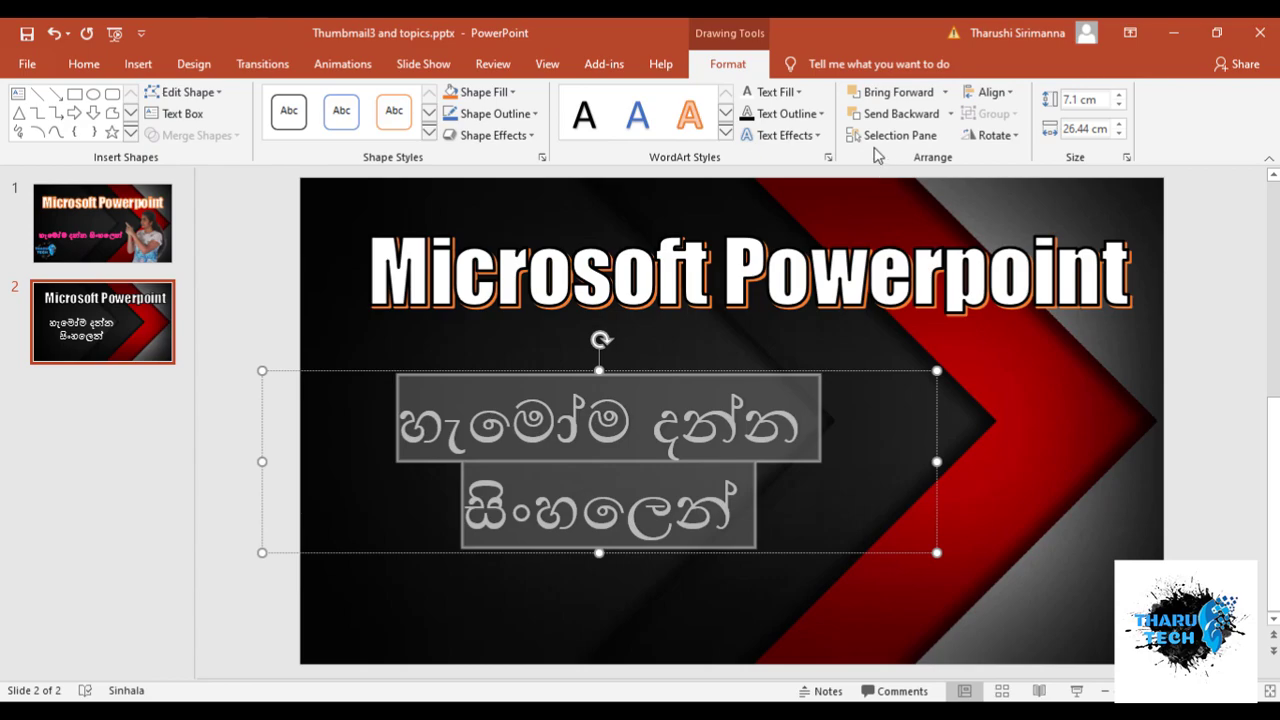
click(784, 135)
mouse_move(808, 222)
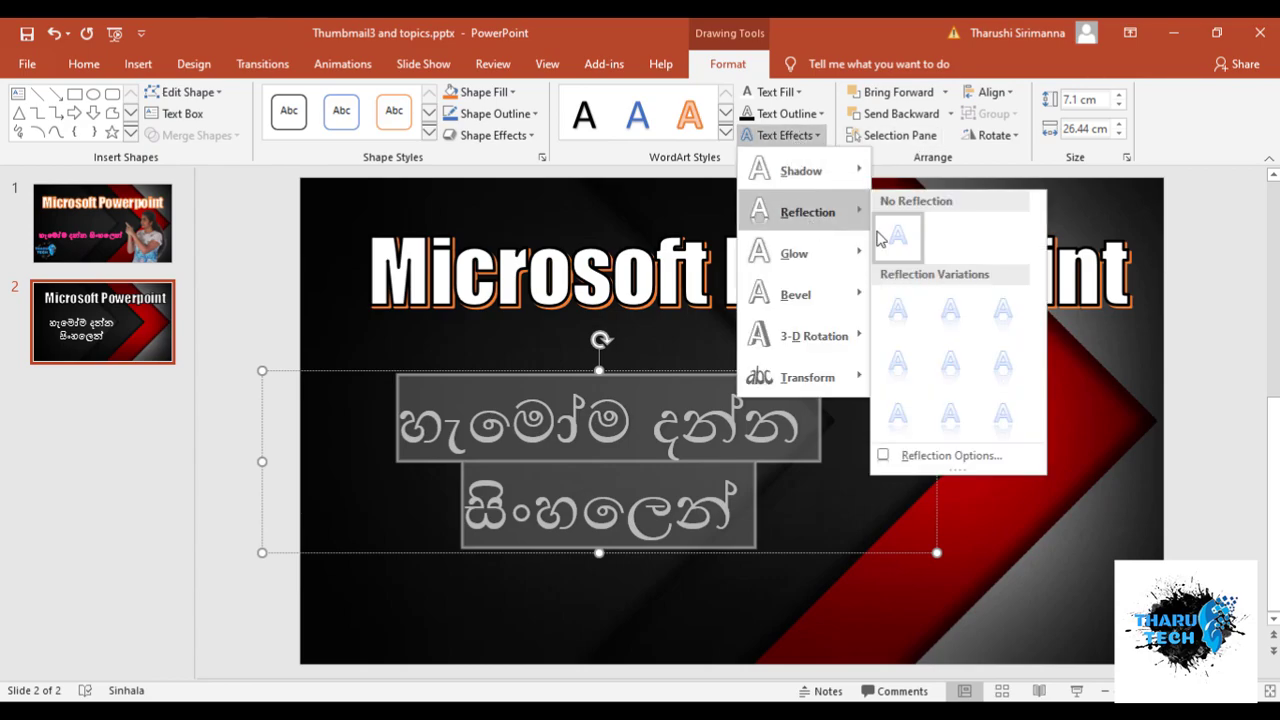
click(945, 313)
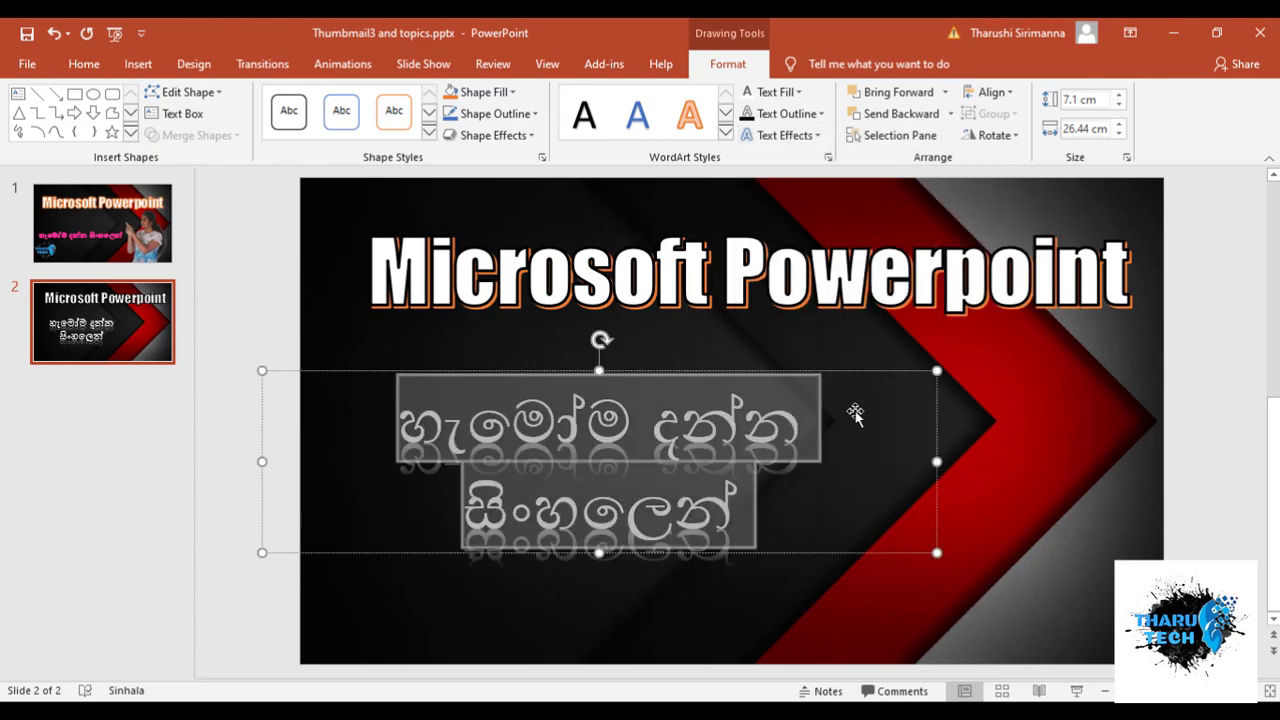
- Reselect both subtitle lines, browse shadow presets, then undo the reflection
click(748, 521)
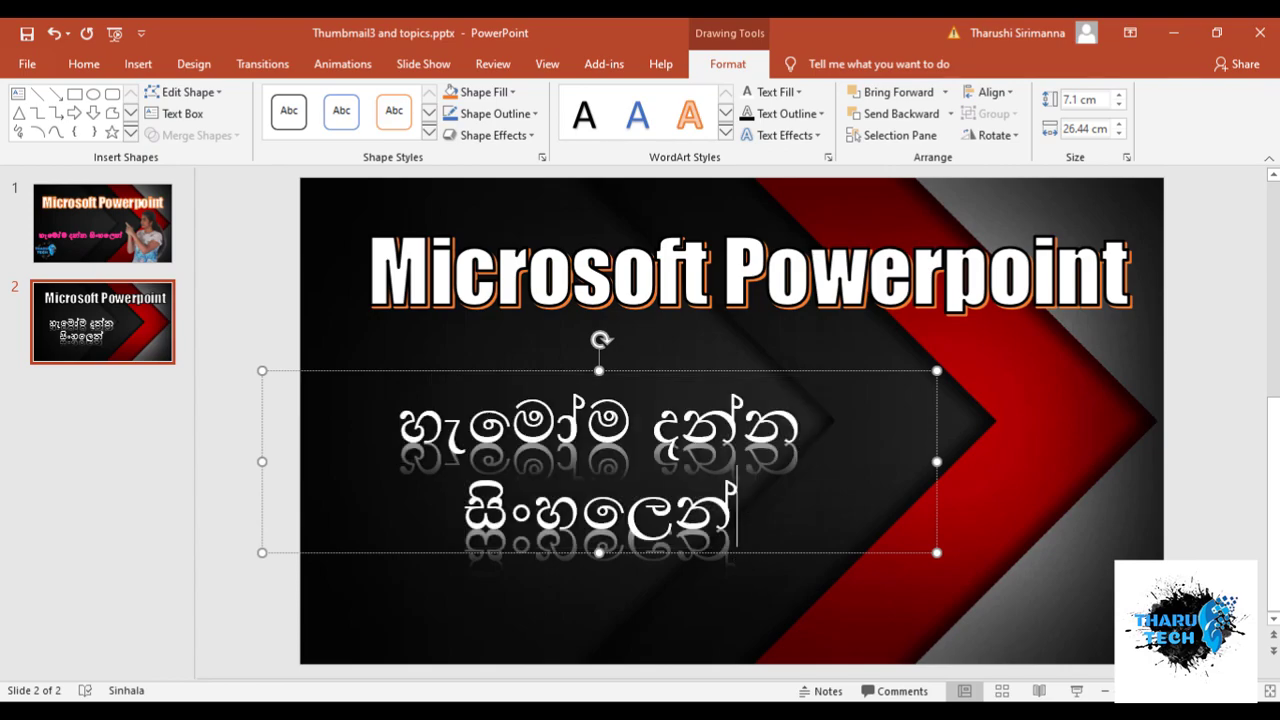
drag(400, 415, 731, 510)
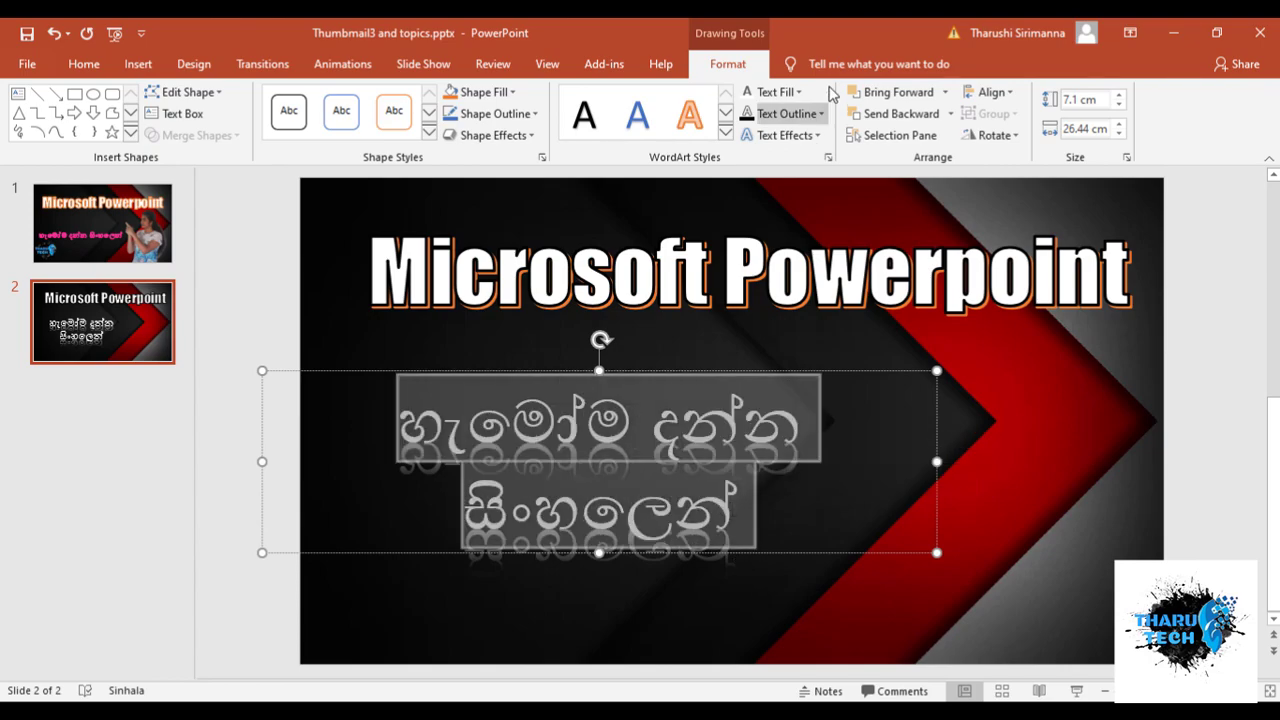
click(784, 135)
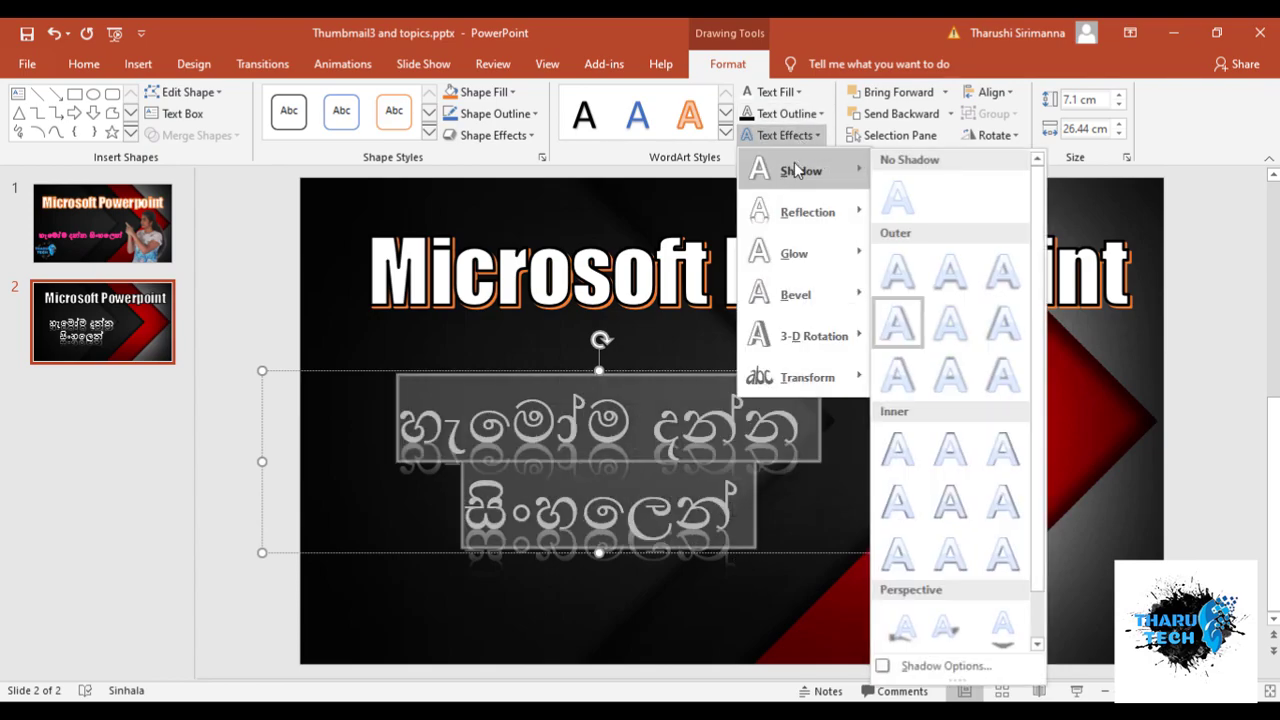
click(900, 177)
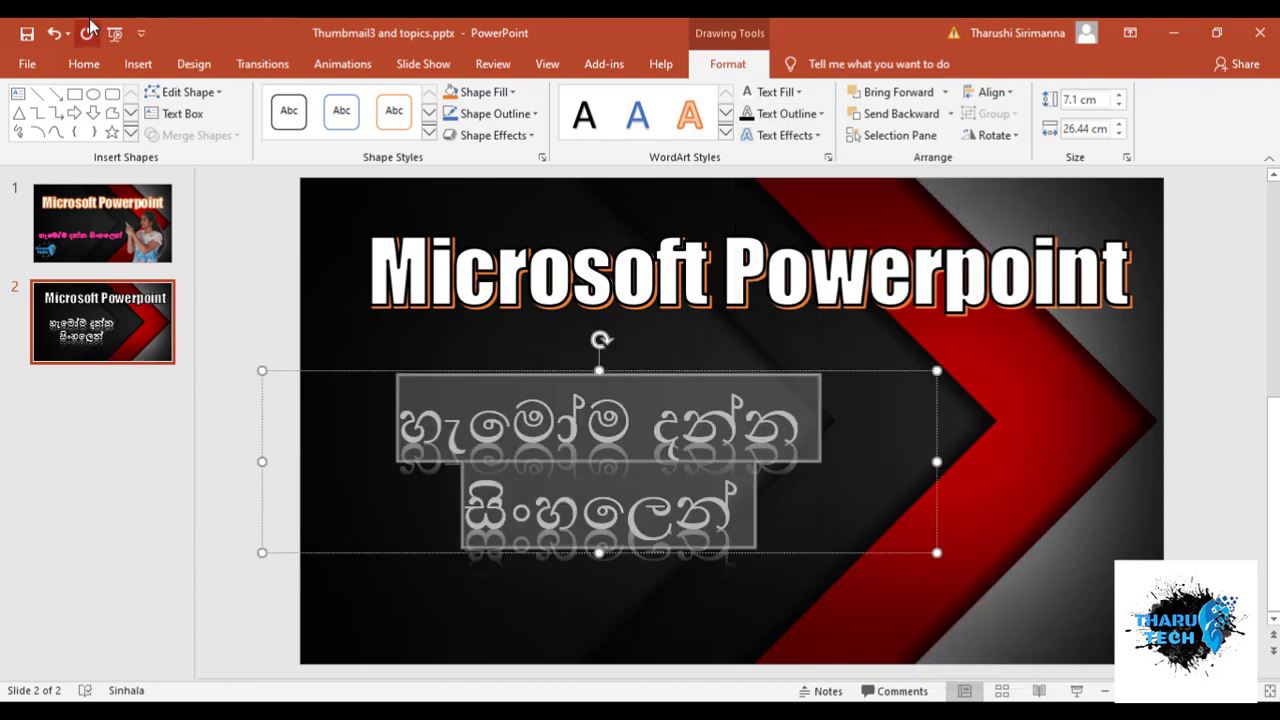
click(62, 36)
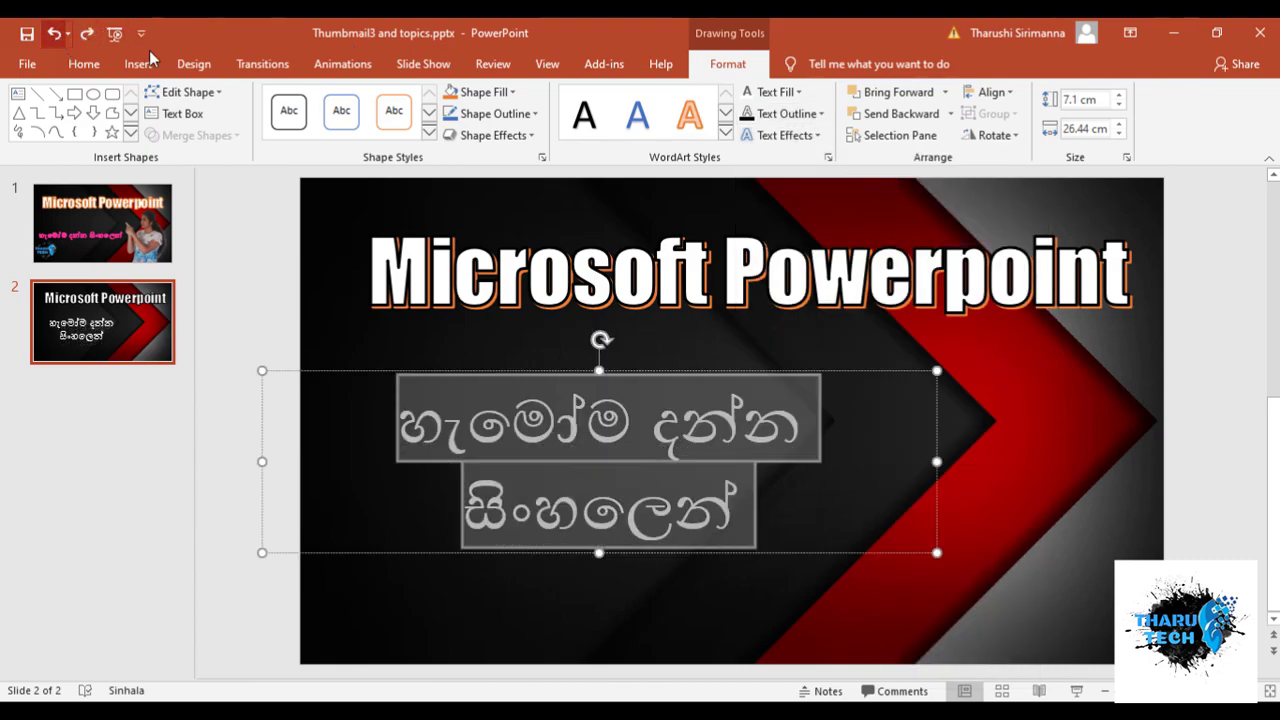
- Give the subtitle a 4½ pt white text outline and check the result
click(795, 117)
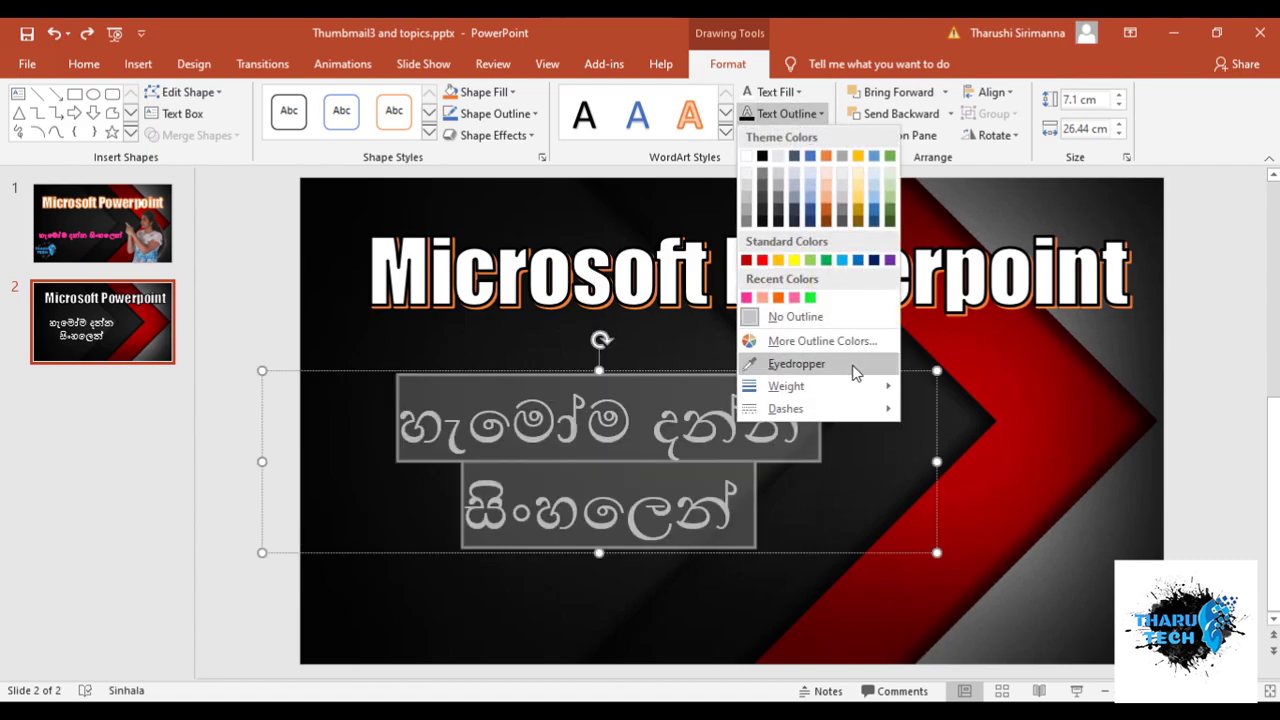
mouse_move(846, 386)
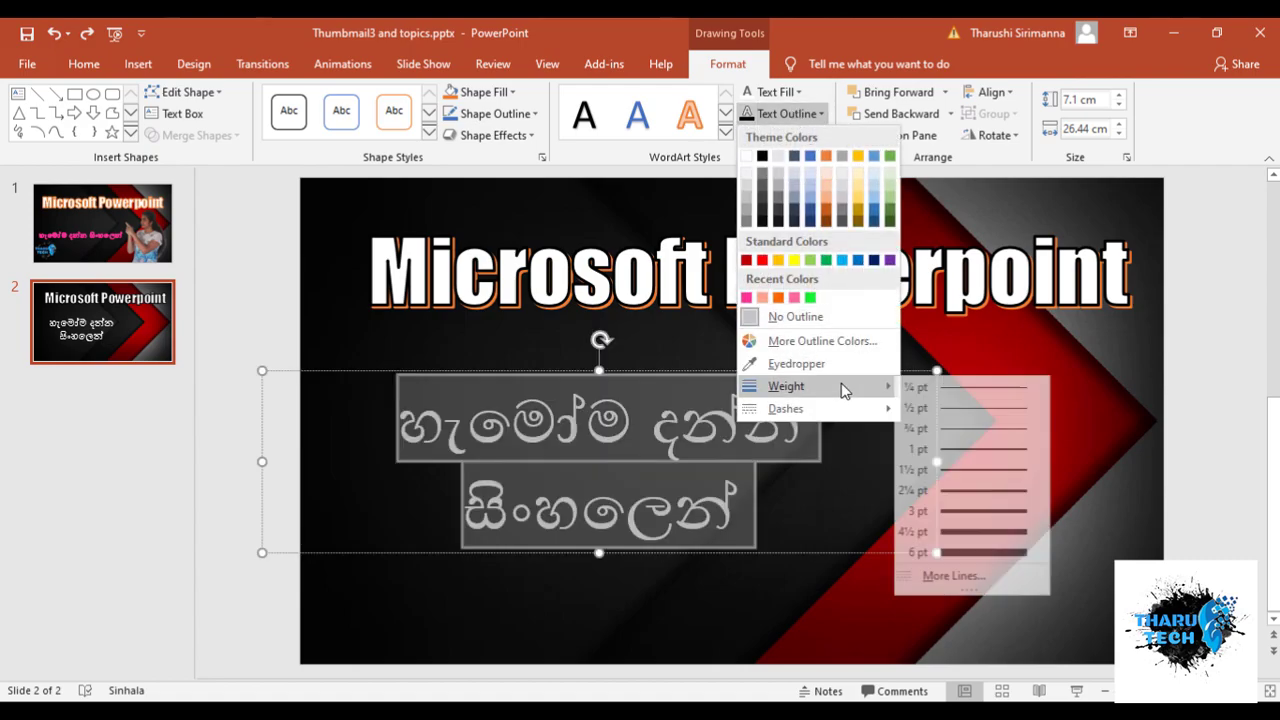
click(992, 532)
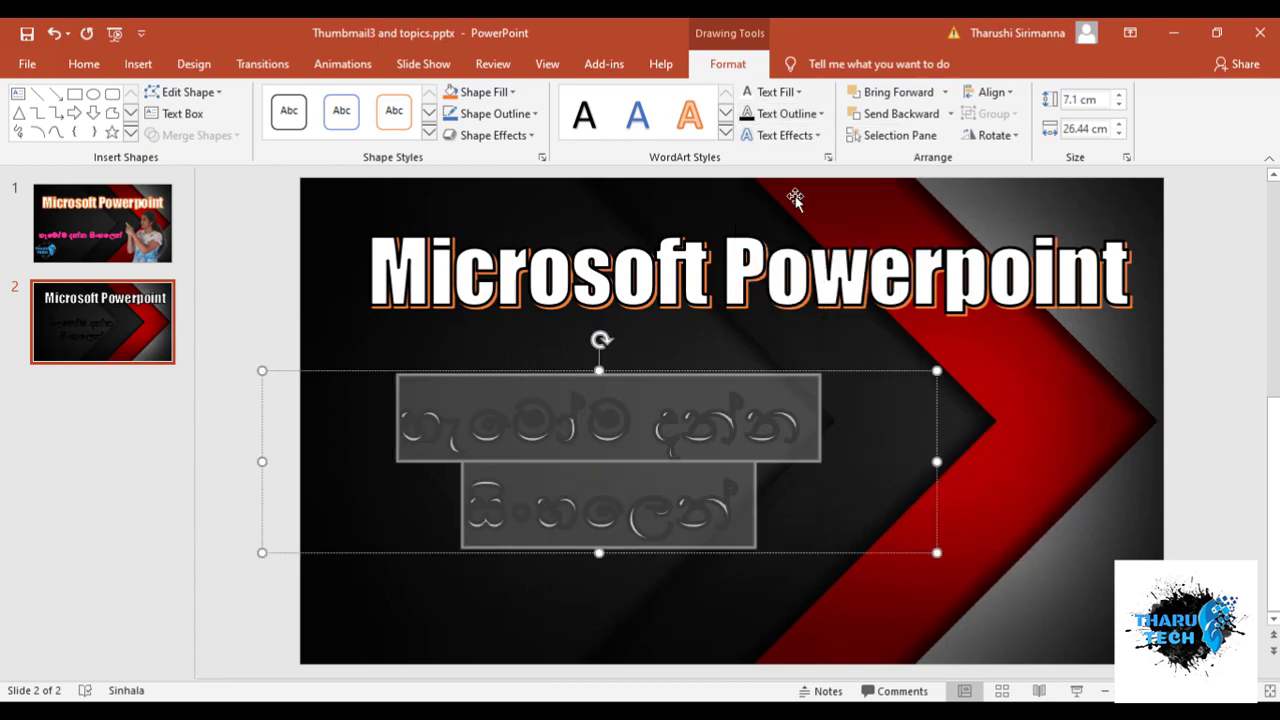
click(798, 115)
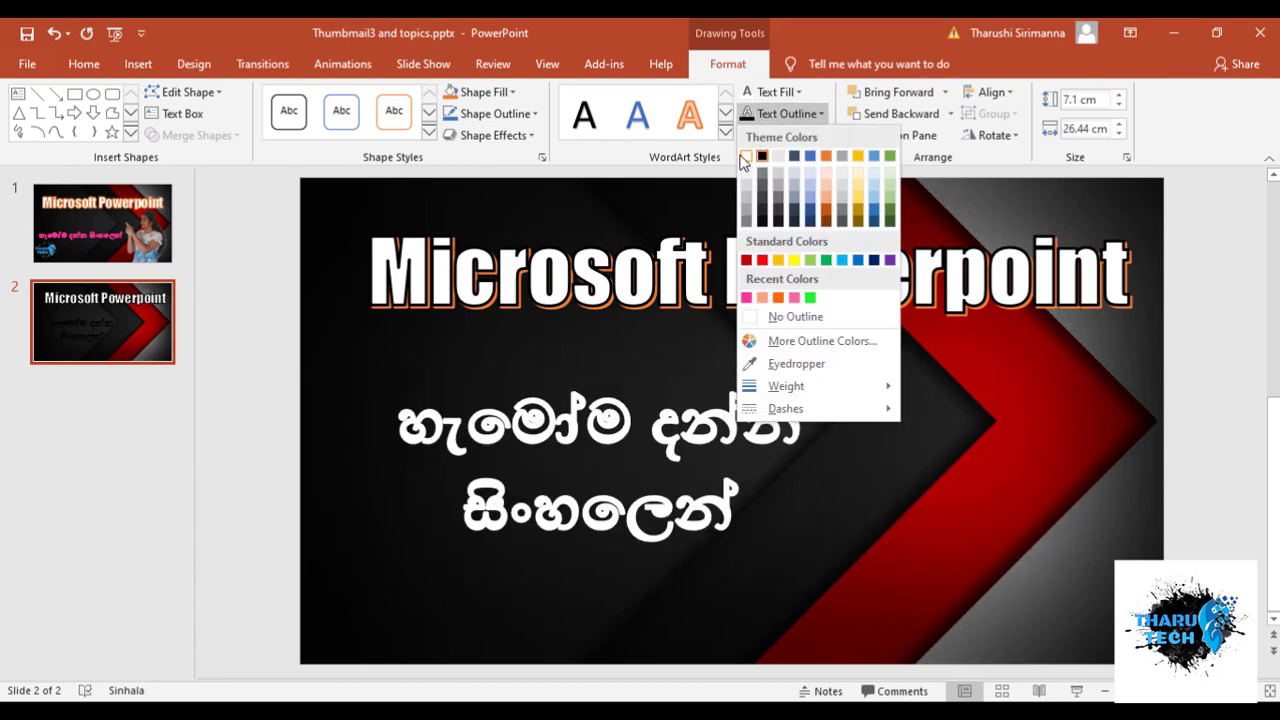
click(744, 158)
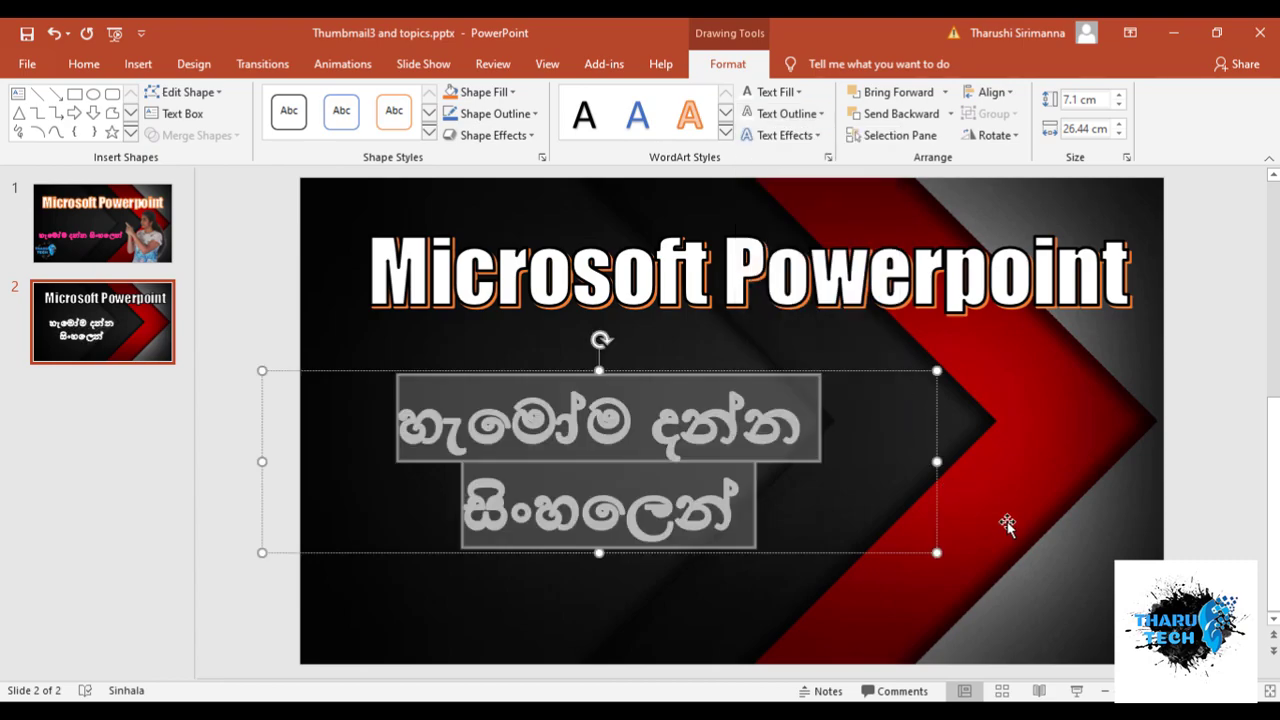
click(831, 475)
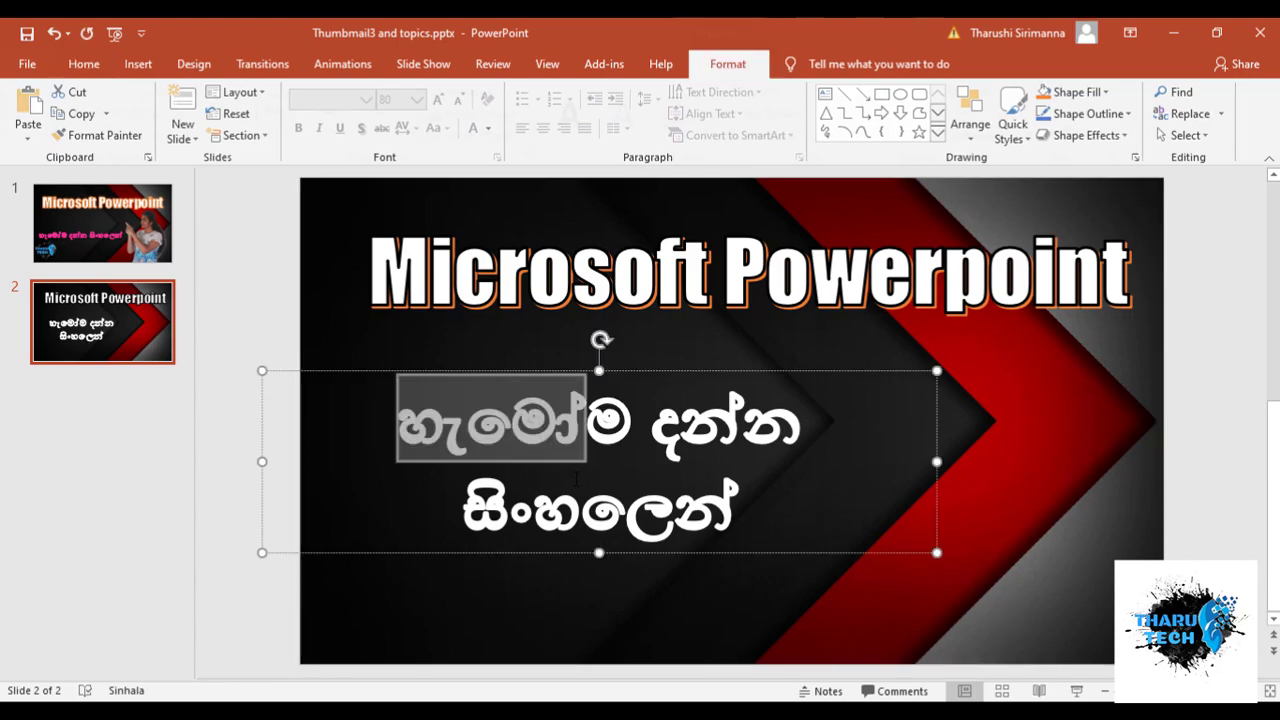
- Fill the subtitle lettering with pink and make its outline the same pink
drag(400, 425, 756, 520)
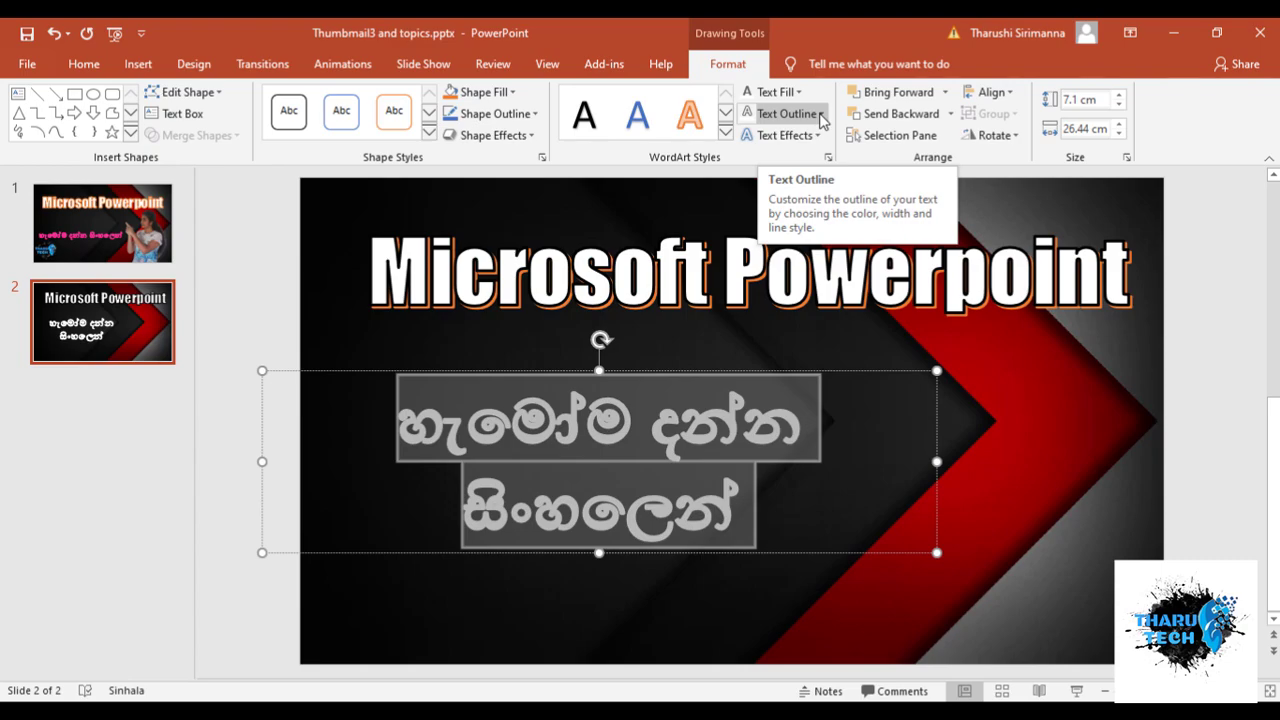
click(821, 116)
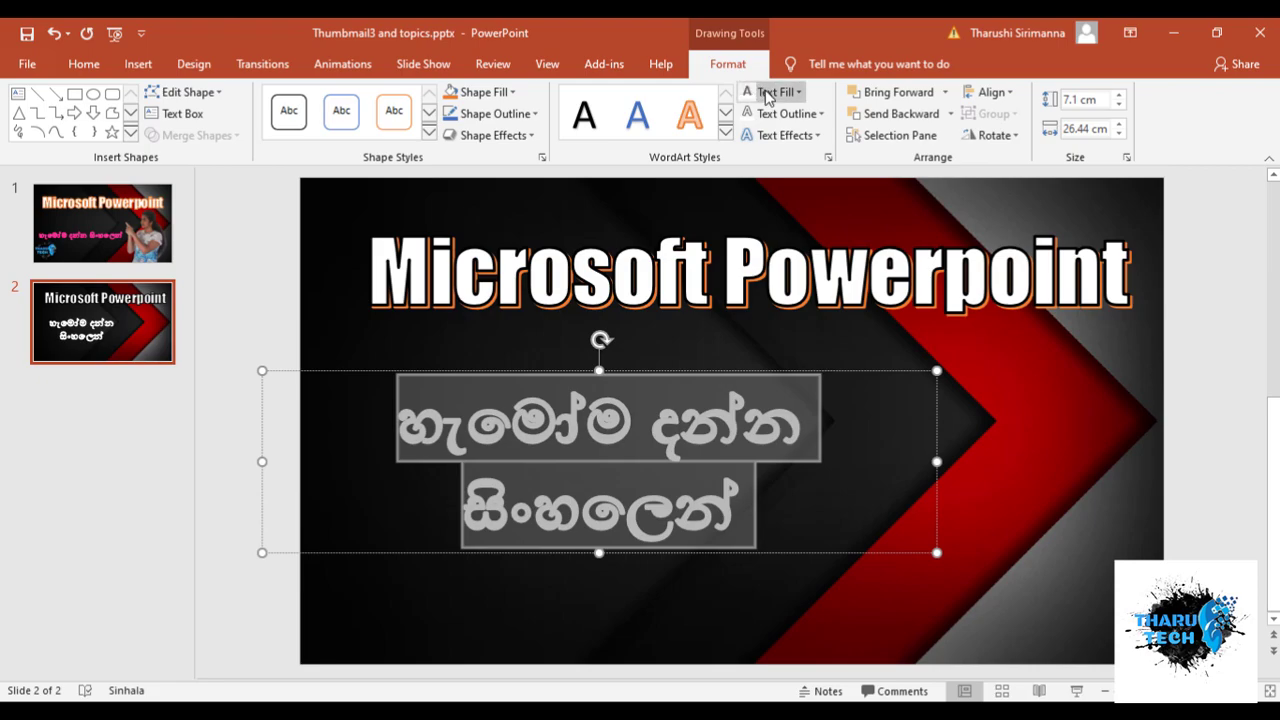
click(775, 92)
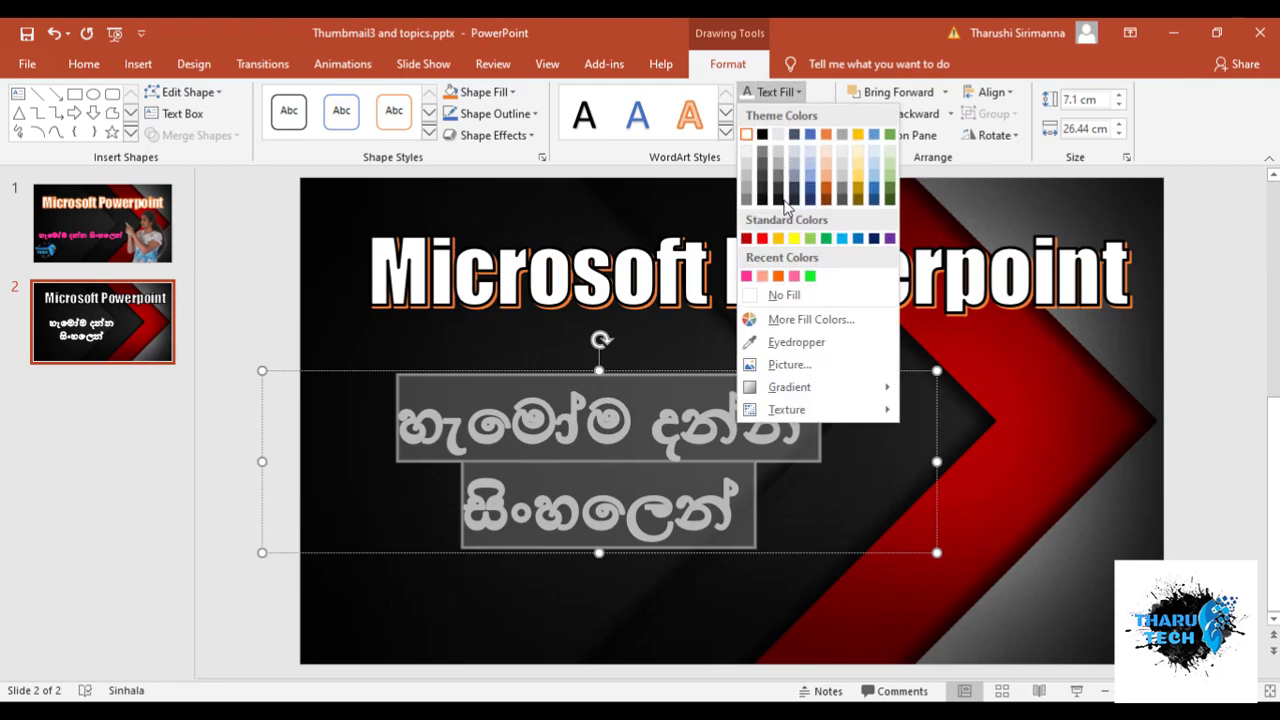
click(746, 276)
click(776, 92)
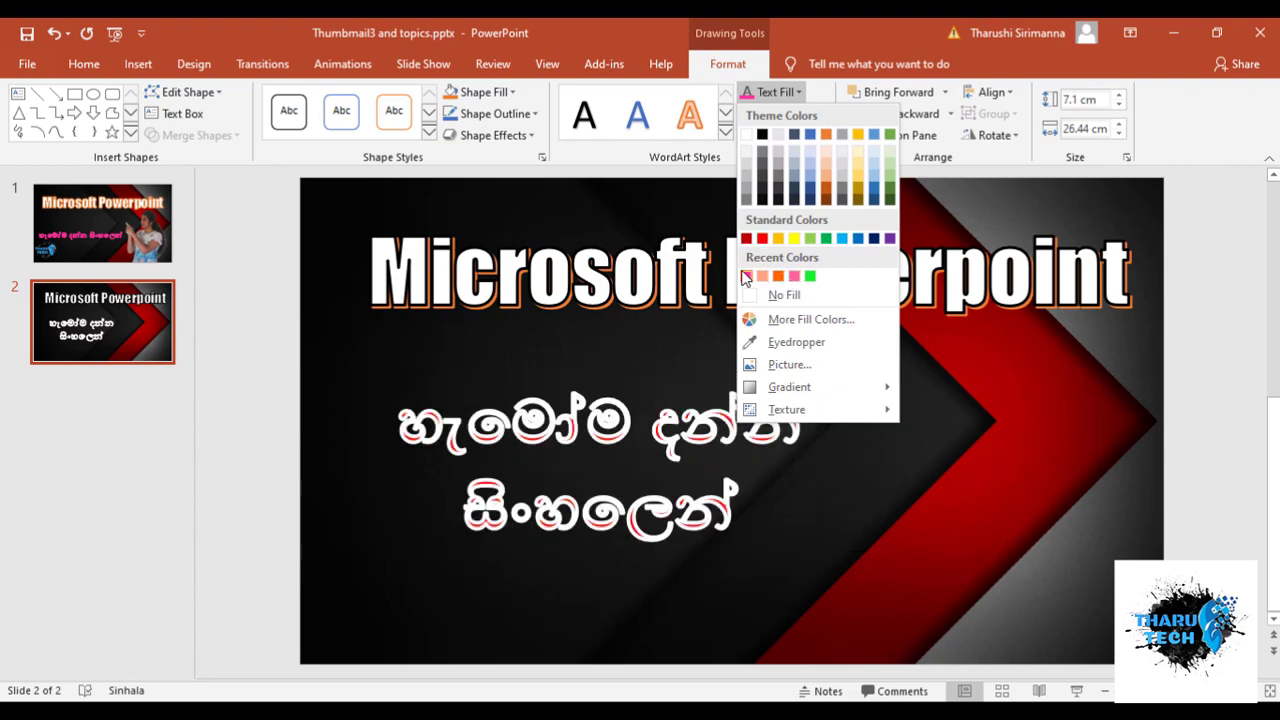
click(746, 276)
click(788, 114)
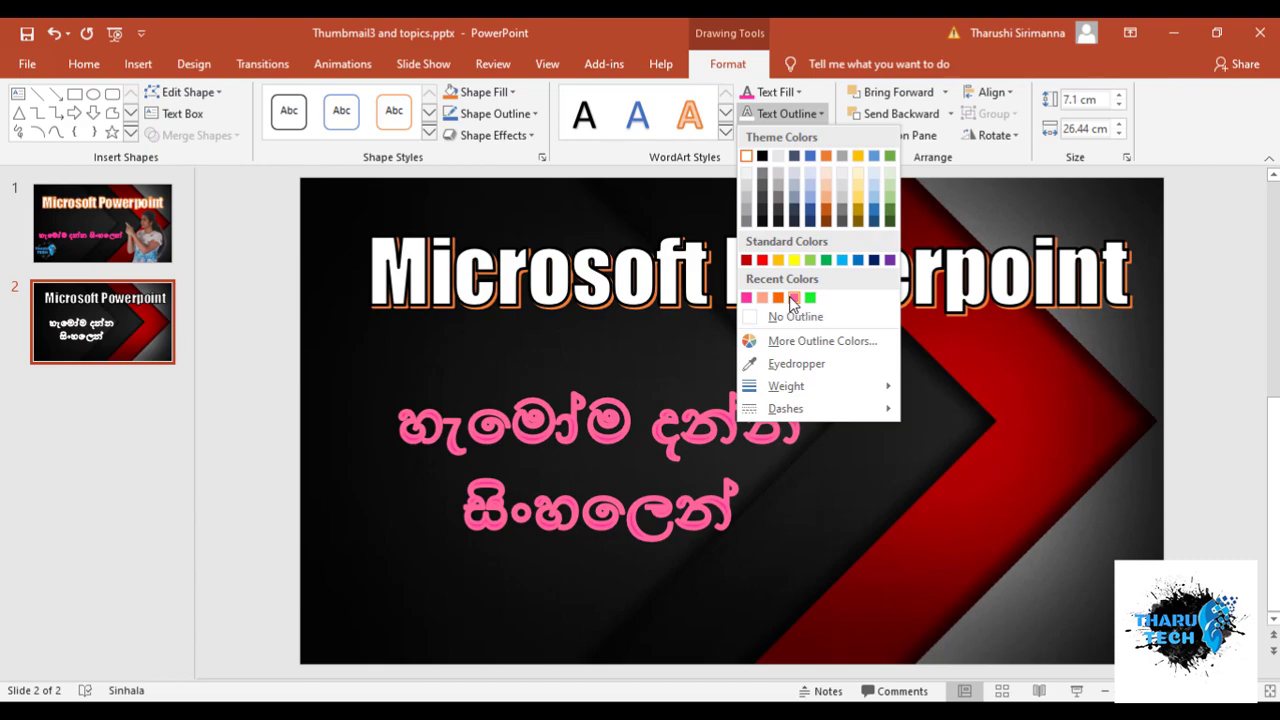
click(790, 297)
click(914, 515)
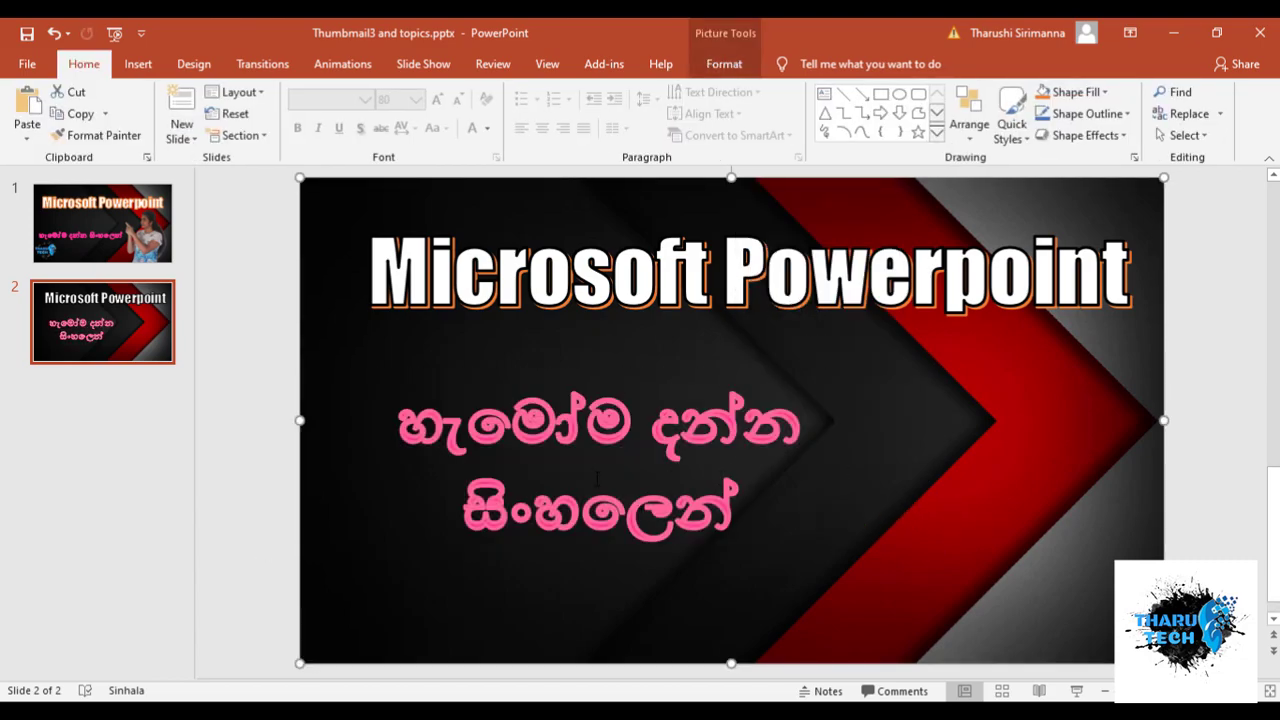
- Nudge the pink subtitle box slightly to the right
double_click(632, 430)
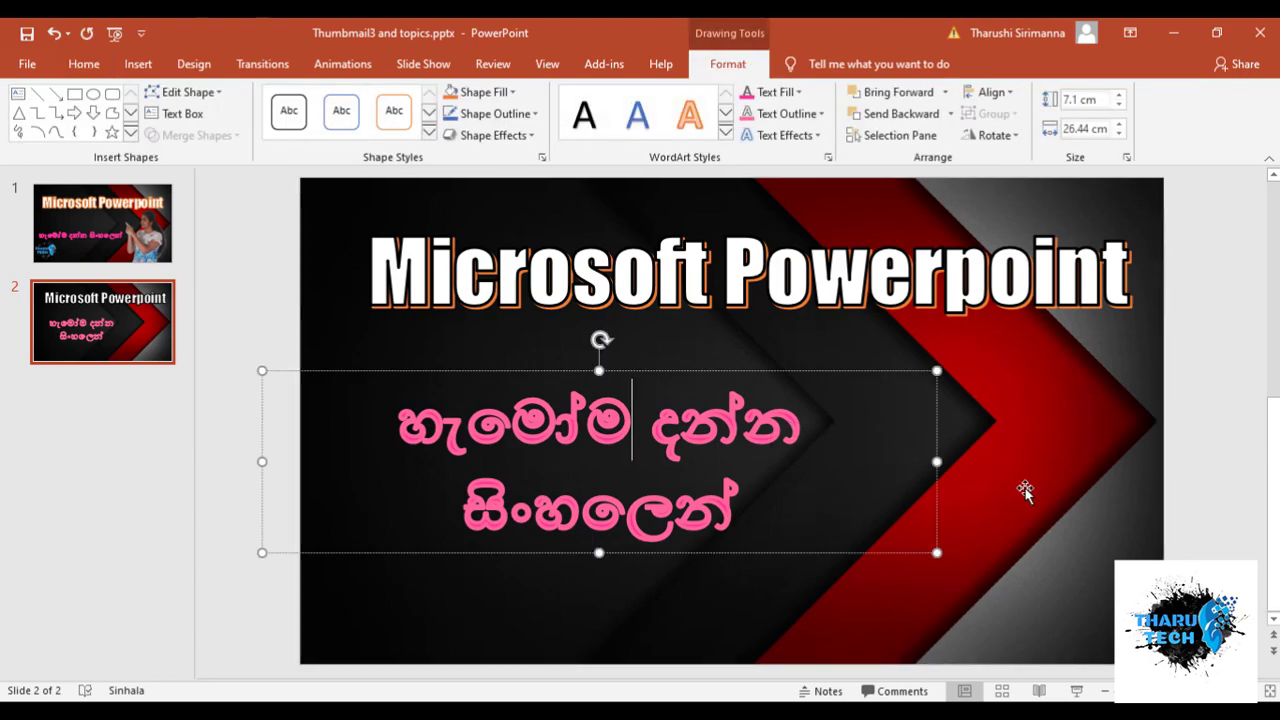
drag(933, 562, 948, 562)
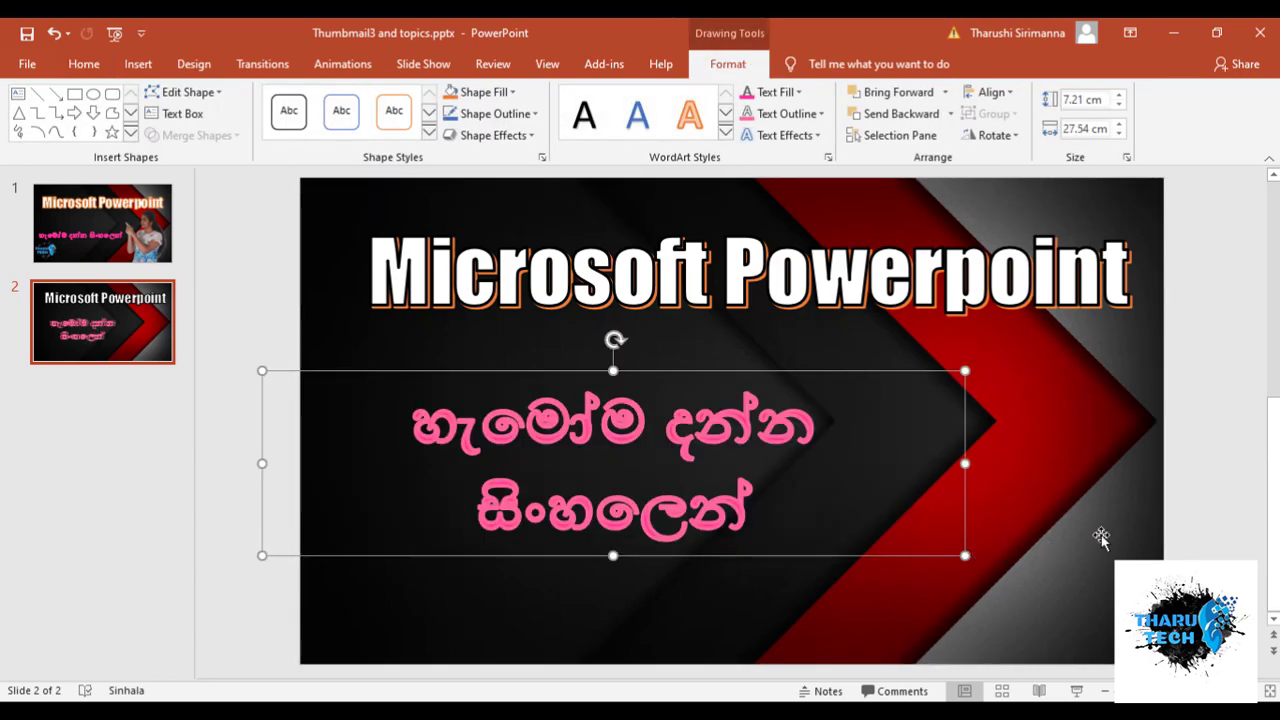
click(1101, 535)
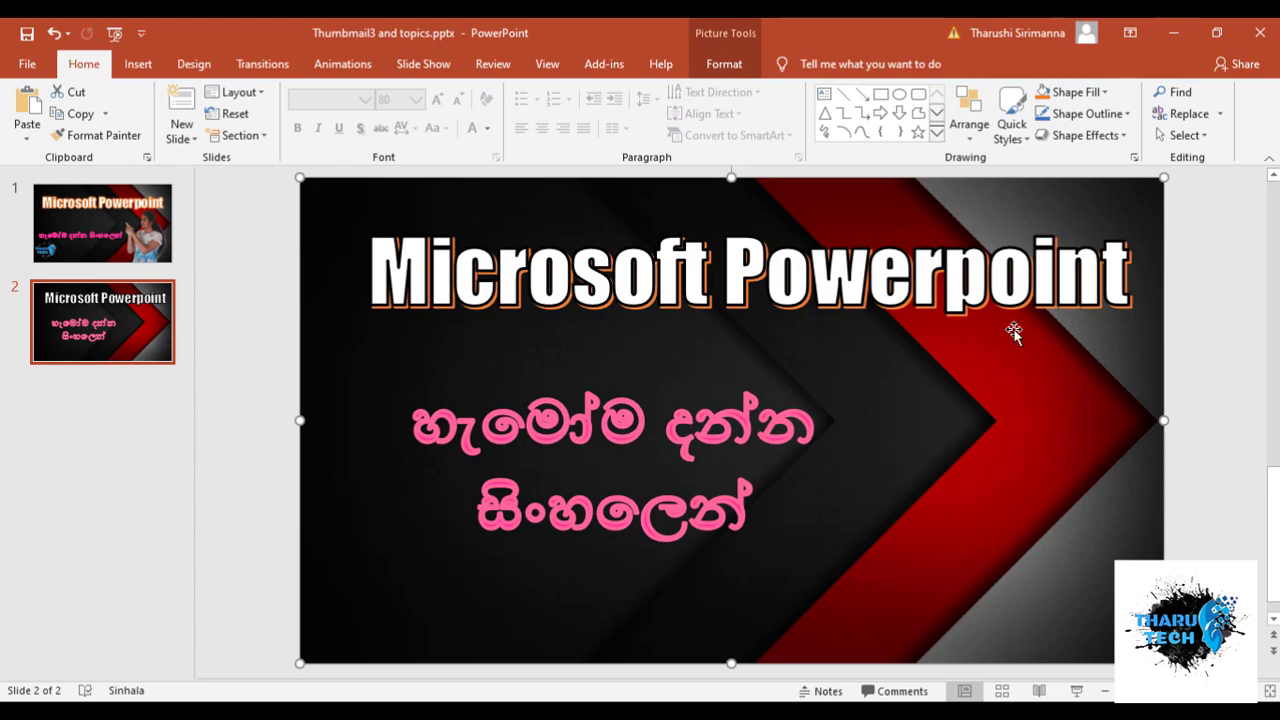
- Insert the cut-out photo of the woman from the My photos folder on drive F:
click(138, 63)
click(137, 137)
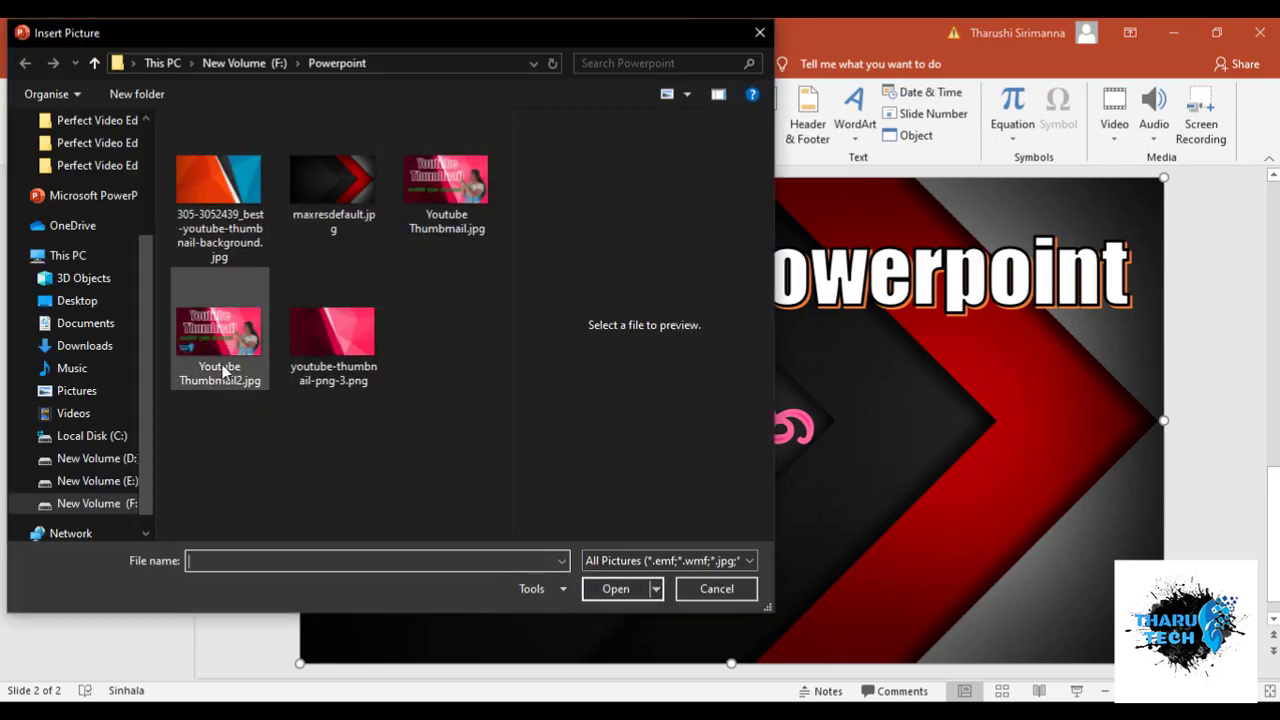
click(130, 503)
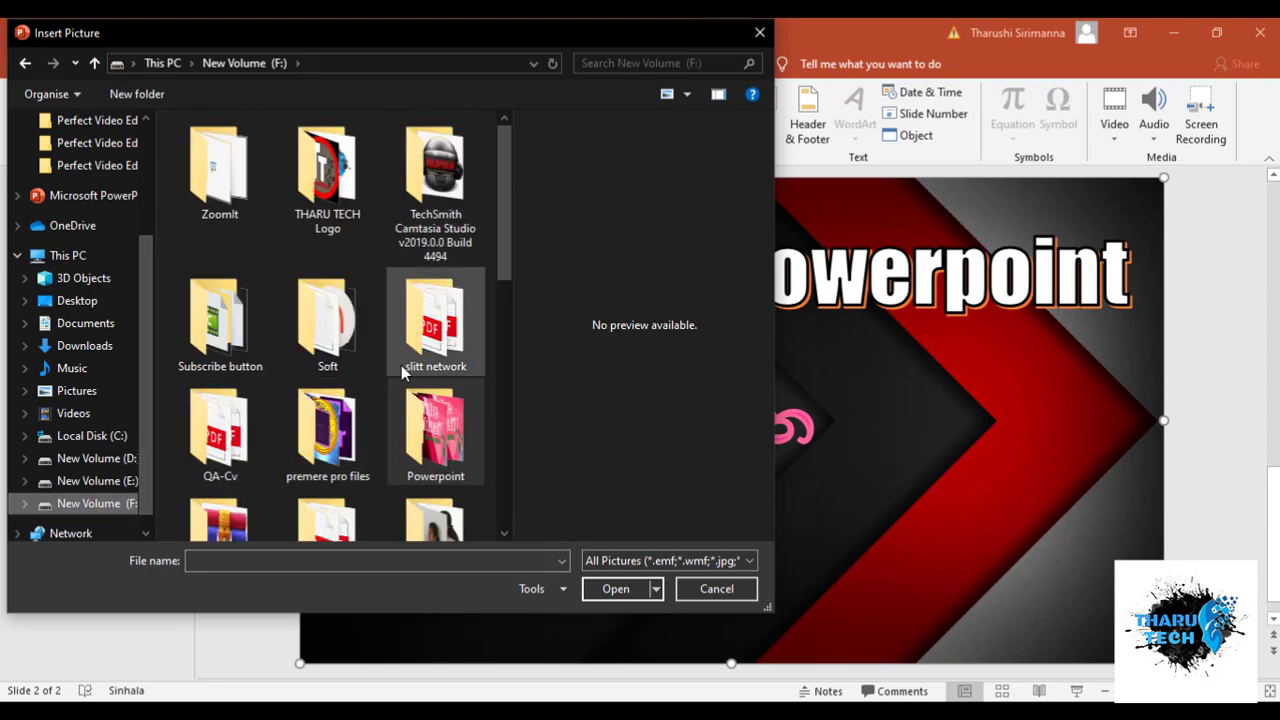
scroll(390, 450, down, 3)
scroll(370, 450, down, 3)
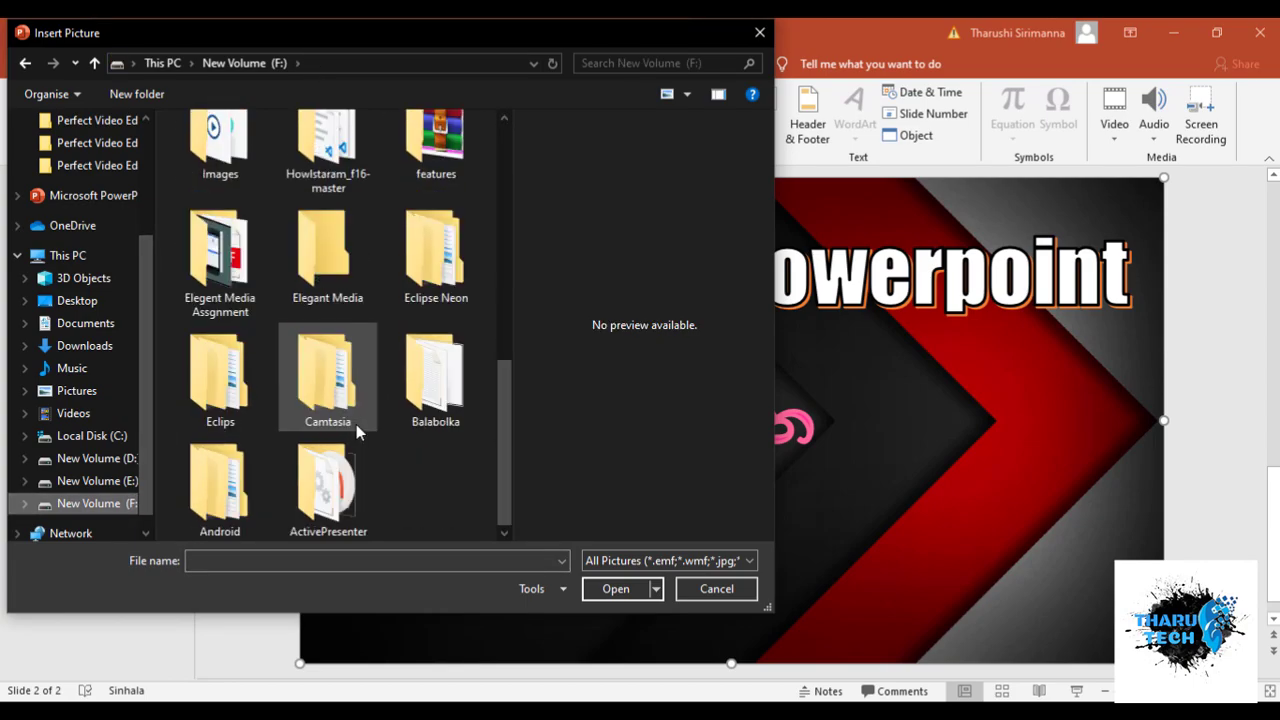
scroll(325, 440, up, 5)
scroll(323, 350, up, 5)
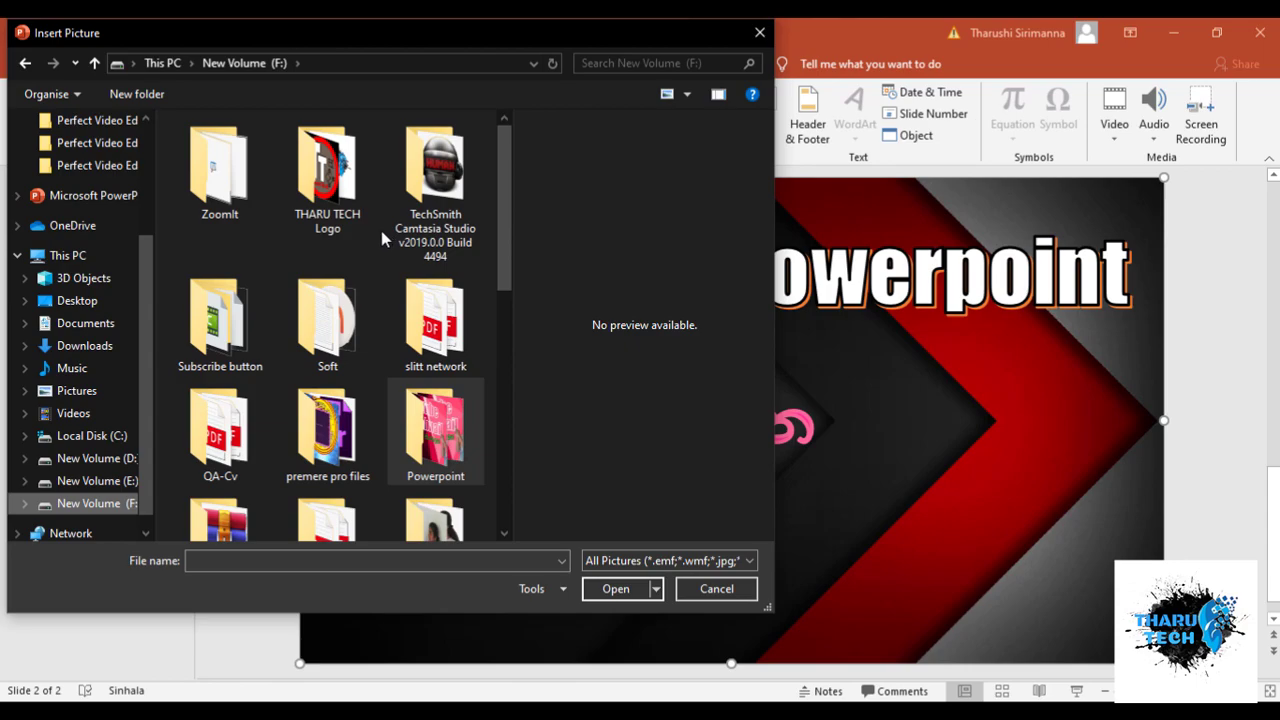
scroll(382, 241, down, 4)
scroll(387, 255, up, 1)
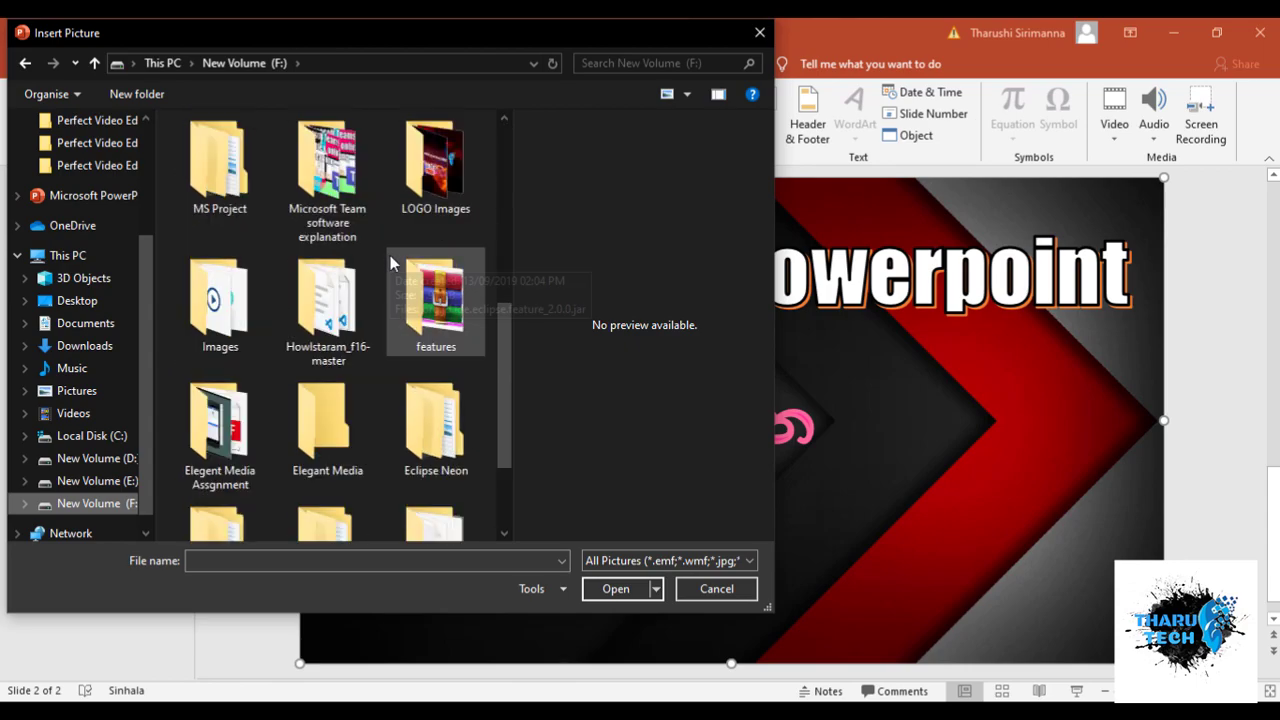
scroll(390, 260, up, 5)
scroll(390, 260, down, 1)
scroll(390, 260, down, 4)
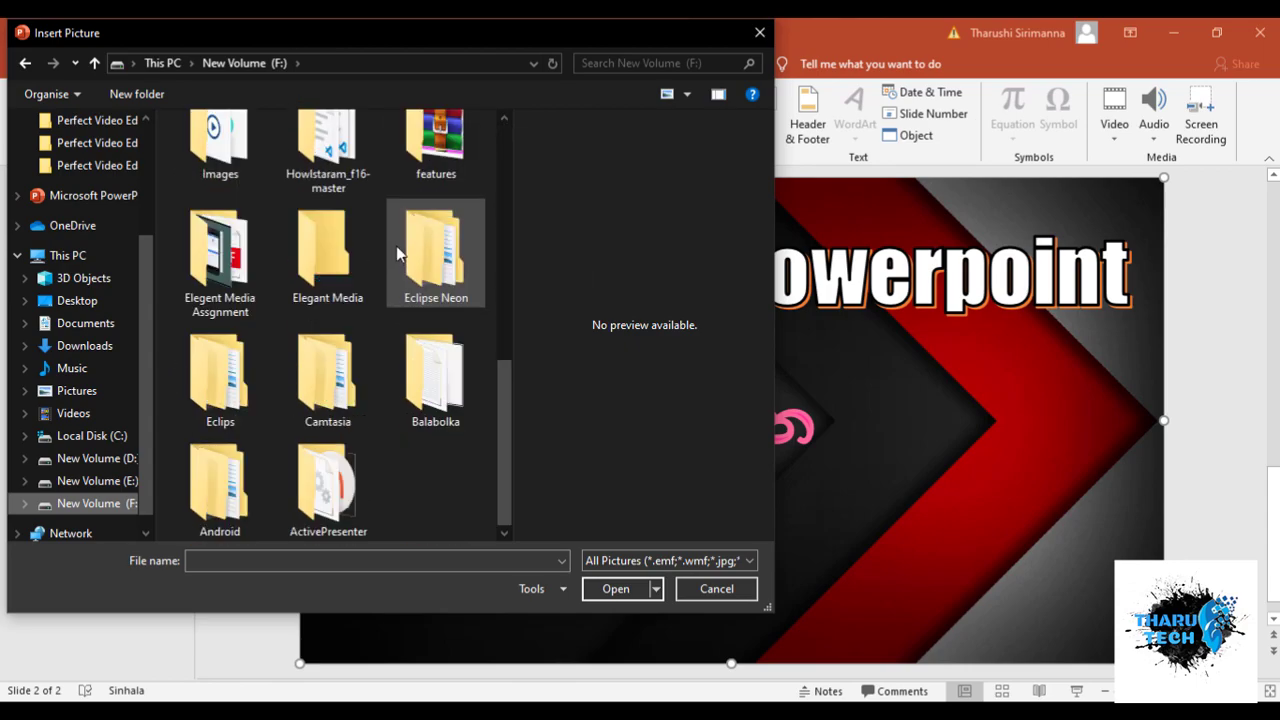
scroll(396, 246, up, 3)
scroll(397, 243, up, 2)
scroll(452, 410, down, 1)
double_click(432, 360)
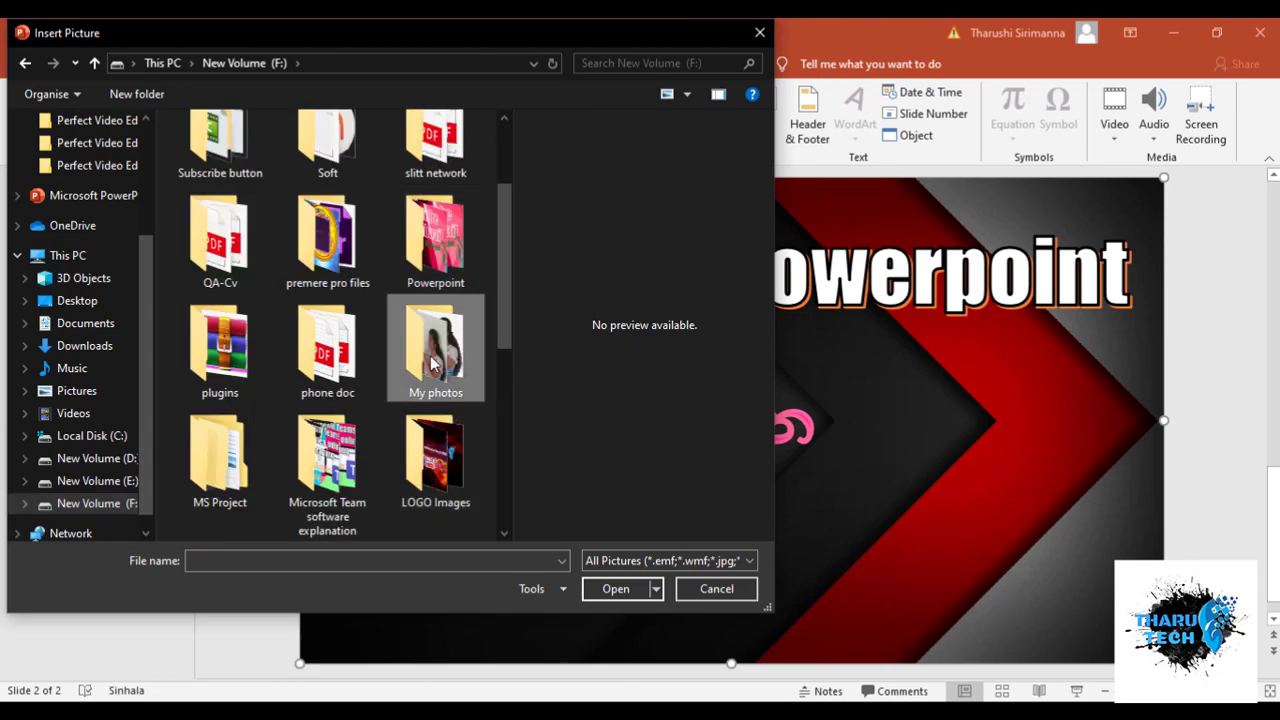
click(443, 430)
click(616, 589)
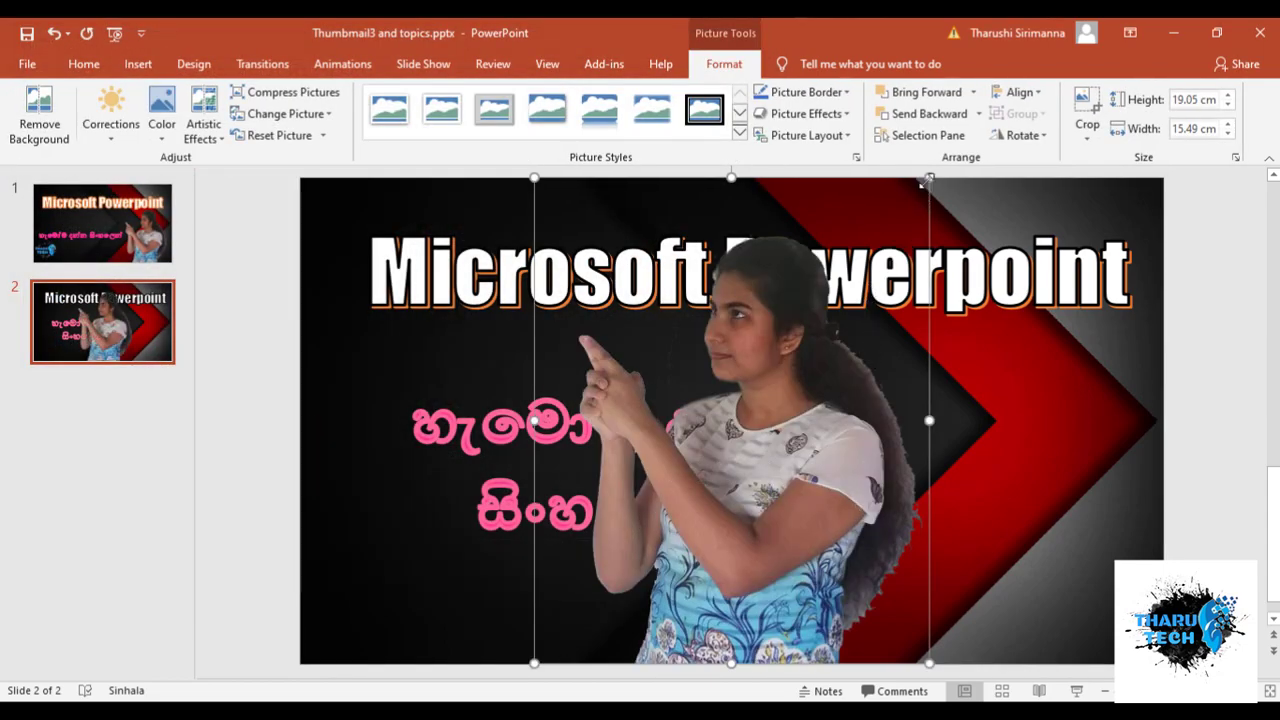
- Resize the photo to about 15.85 × 12.88 cm and place it at the slide's right edge
drag(929, 178, 780, 358)
drag(729, 535, 1130, 541)
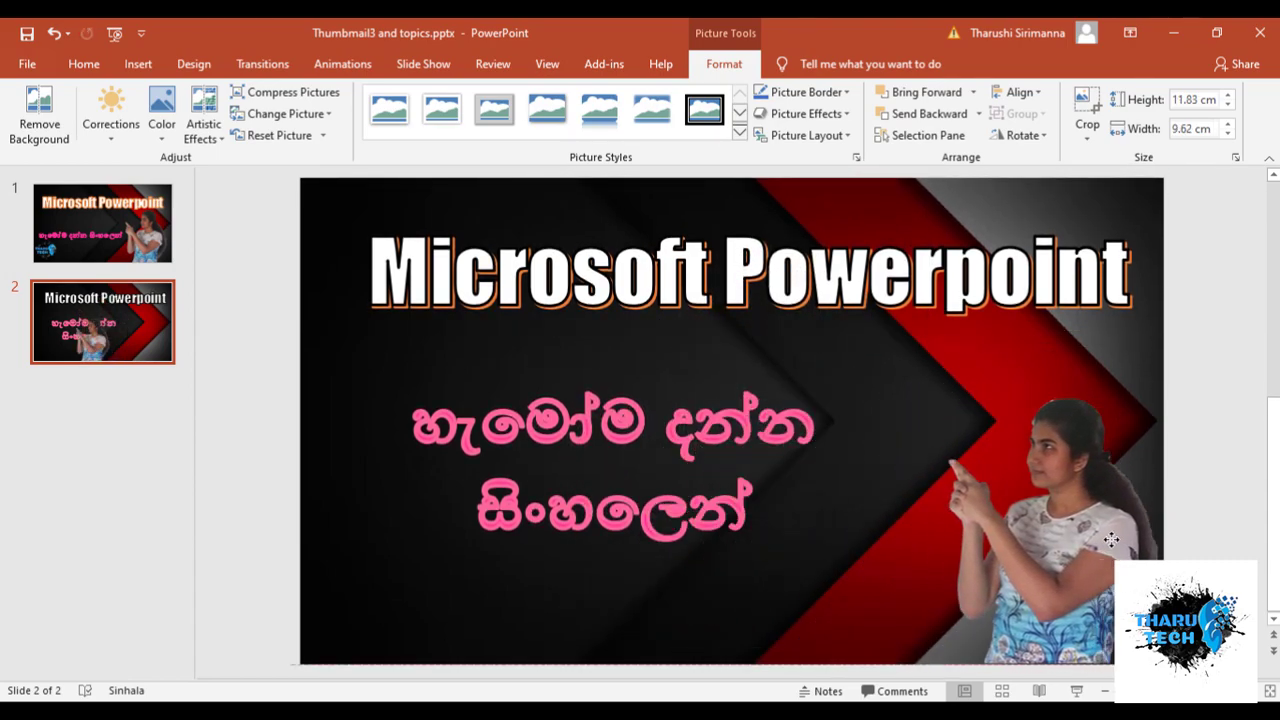
drag(1130, 541, 1102, 541)
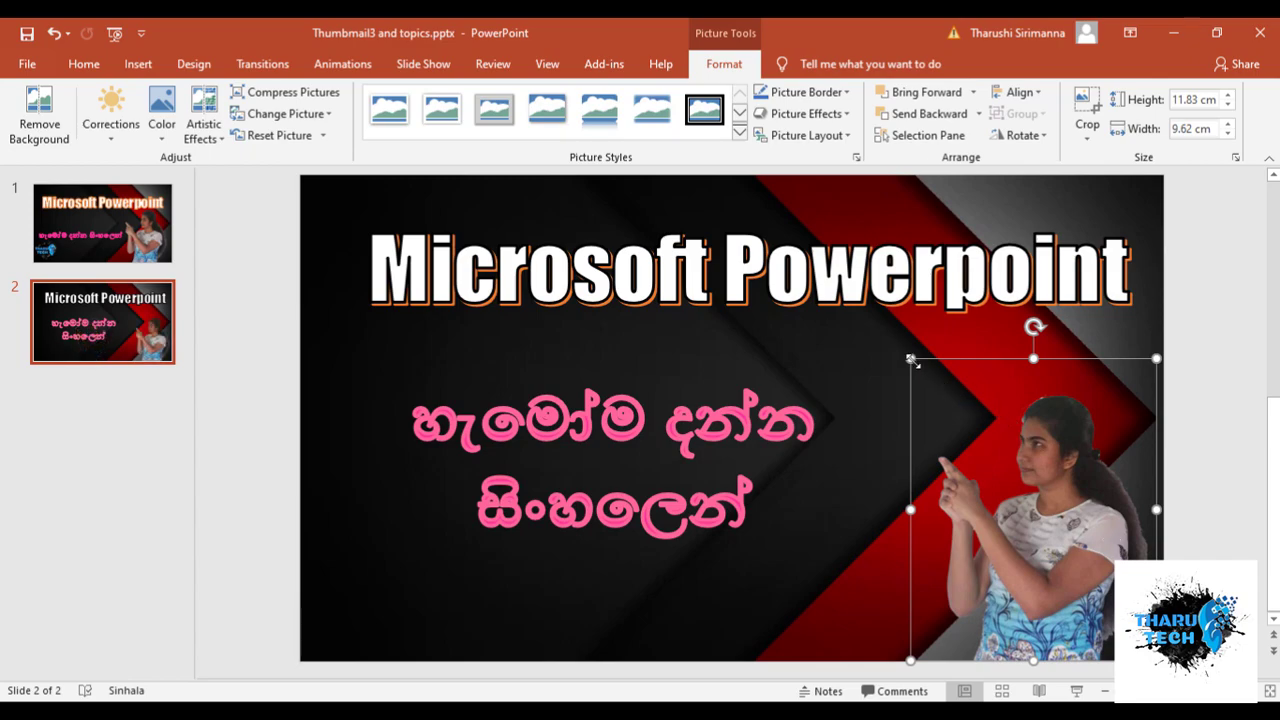
drag(911, 360, 834, 265)
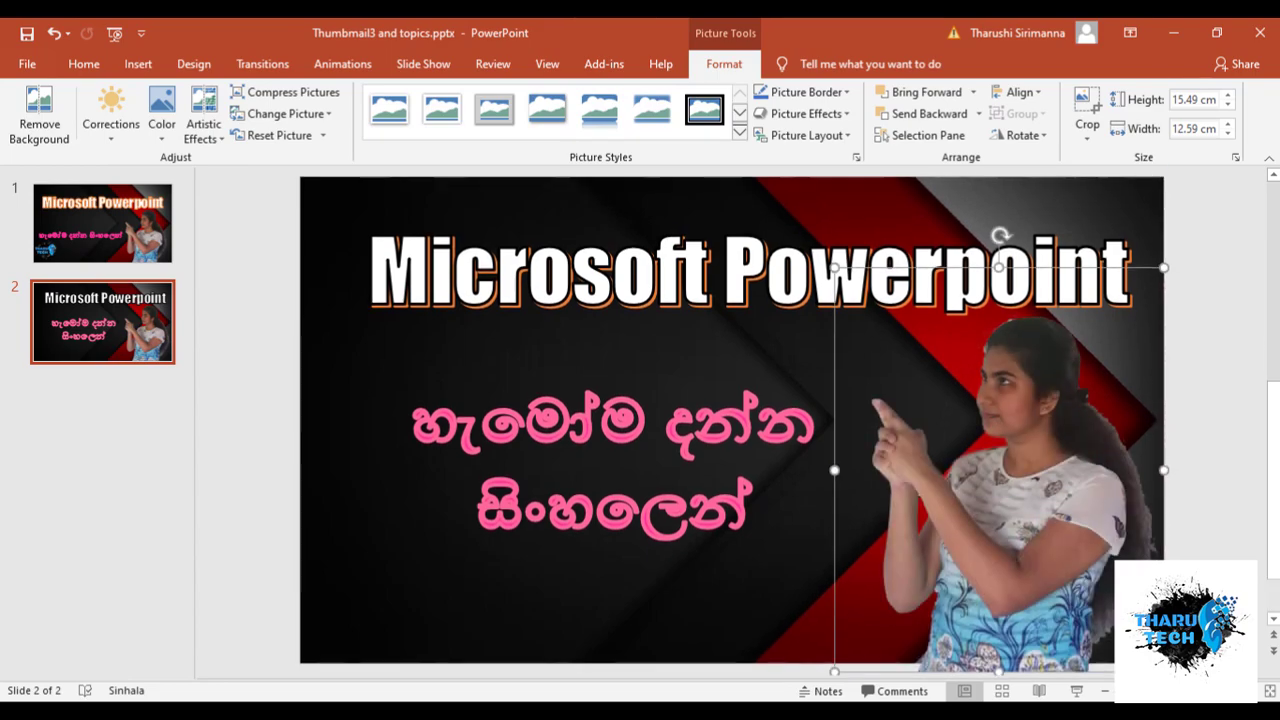
drag(1090, 605, 1070, 572)
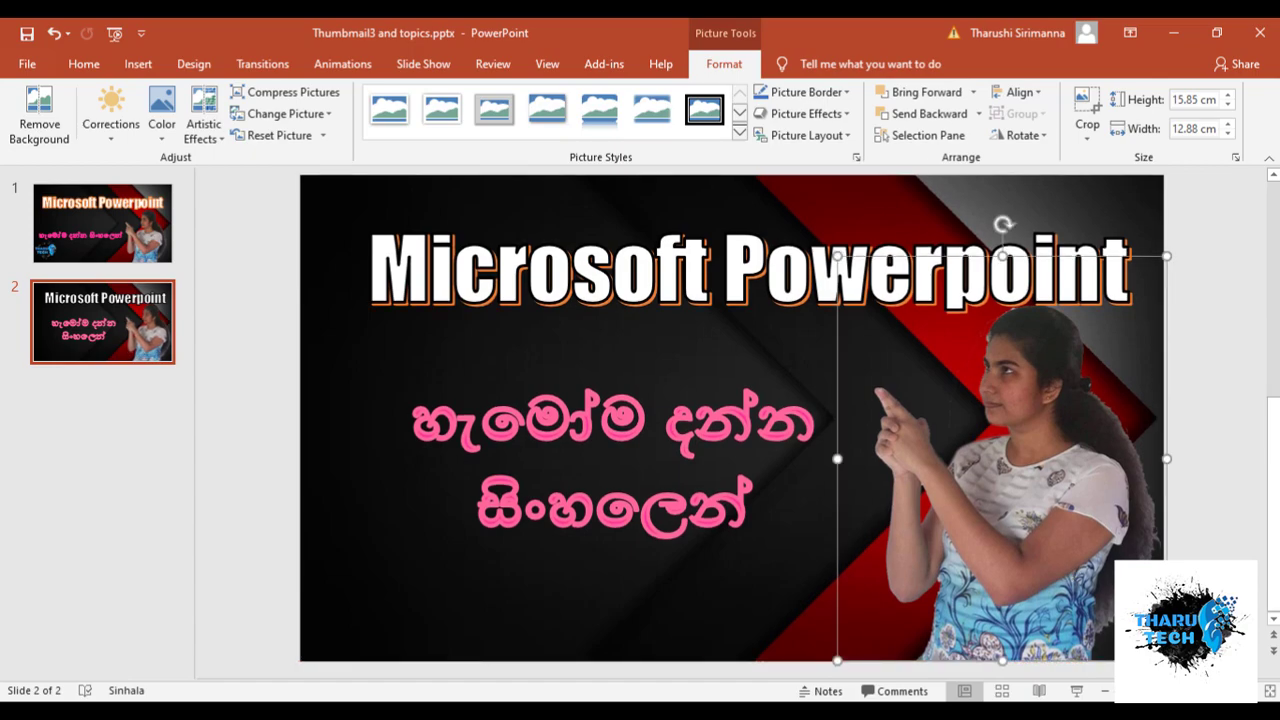
key(Escape)
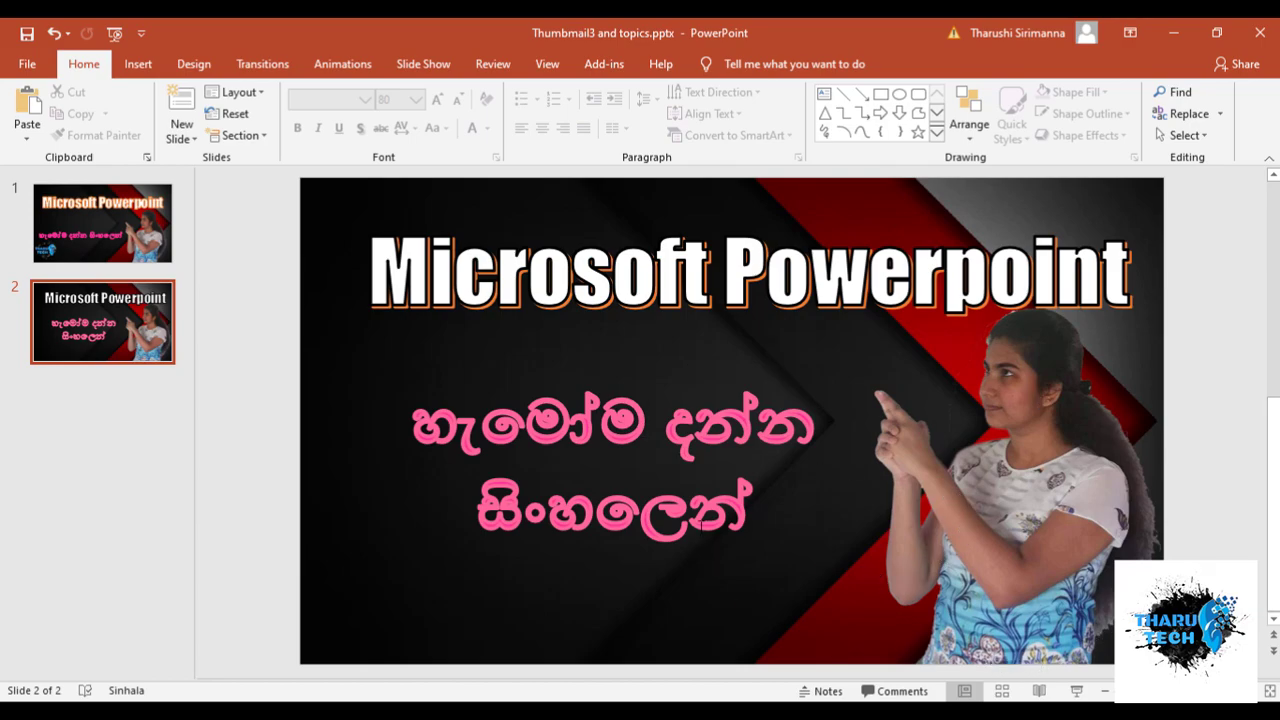
- Insert the logo image Presentation1.jpg from the THARU TECH Logo folder
click(140, 66)
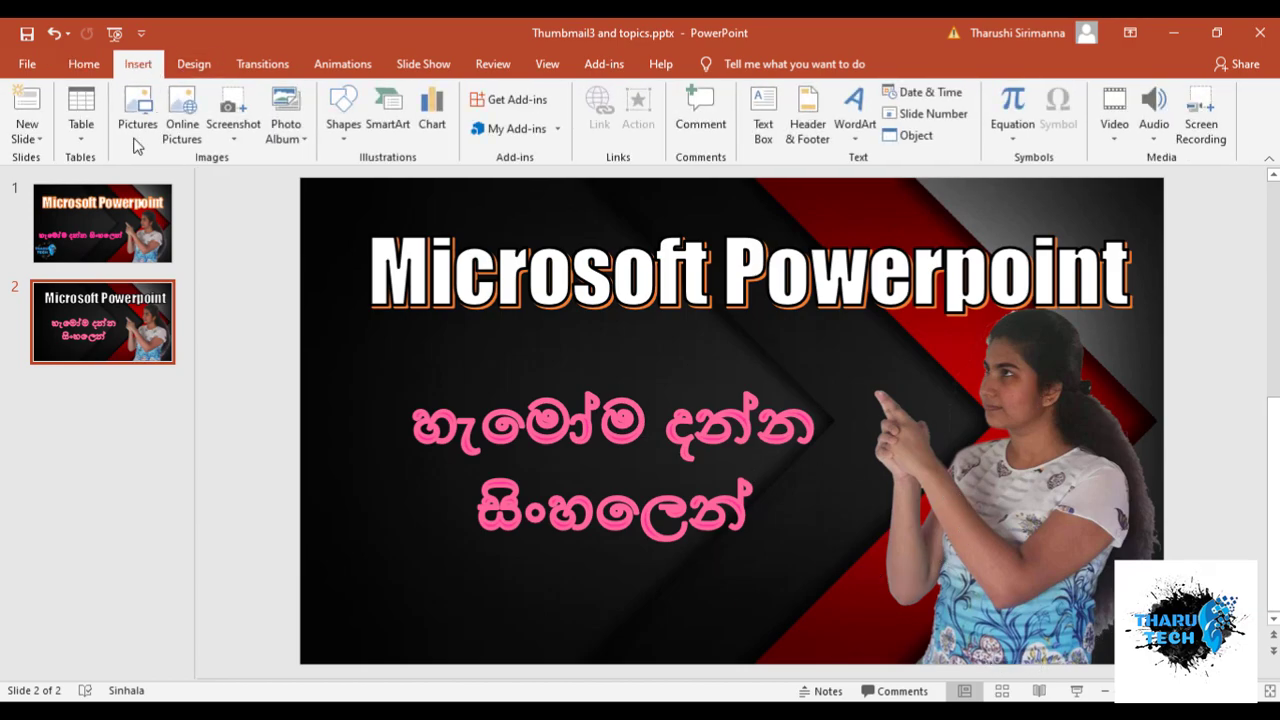
click(130, 125)
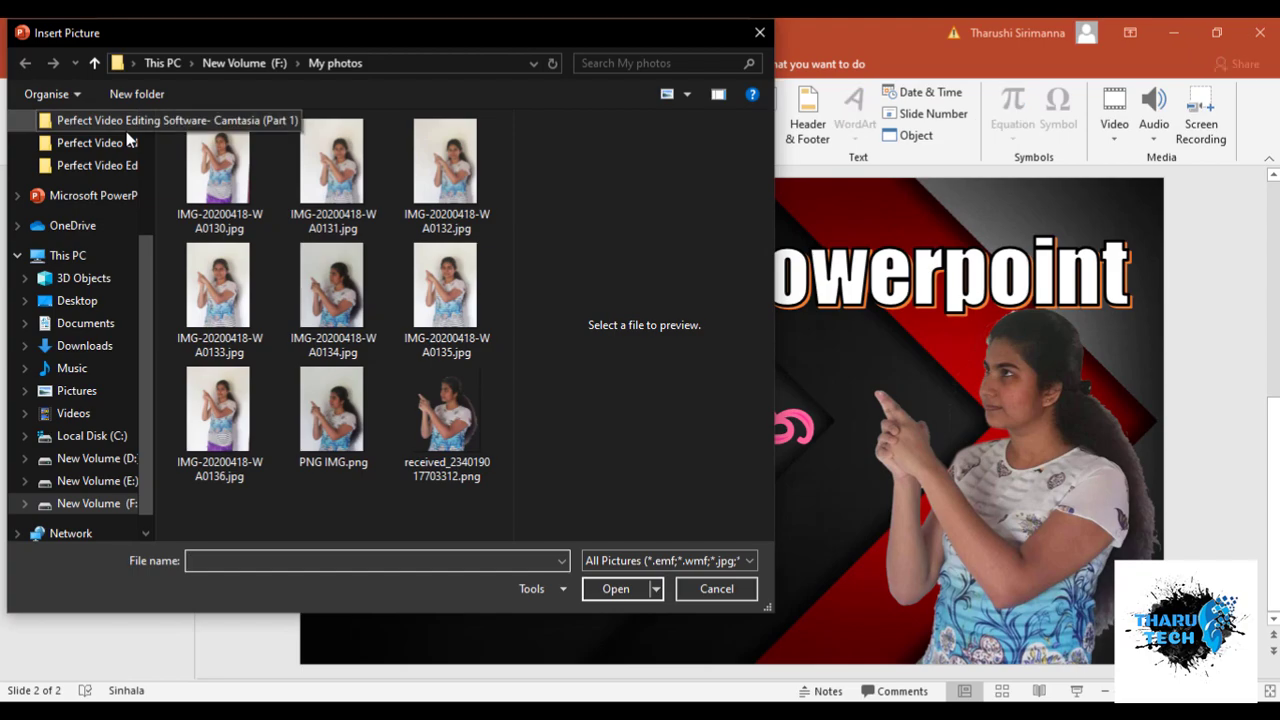
click(120, 503)
scroll(440, 180, up, 1)
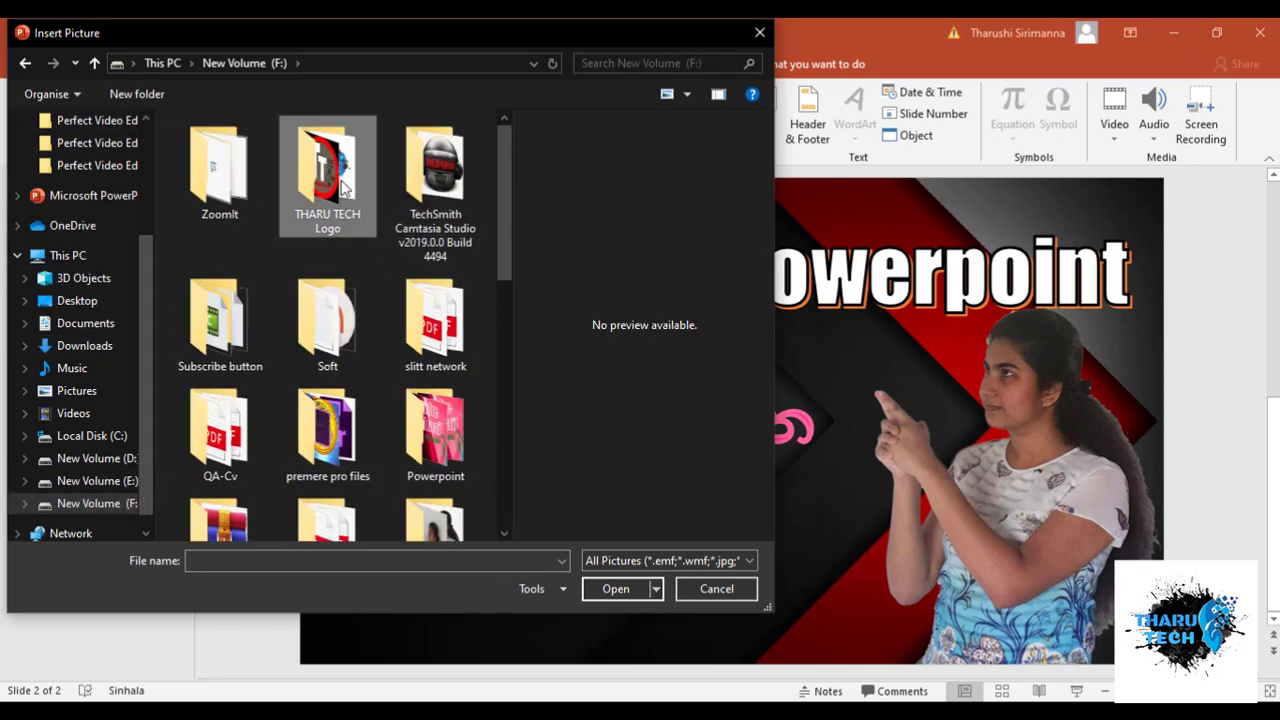
double_click(328, 180)
click(310, 175)
click(614, 589)
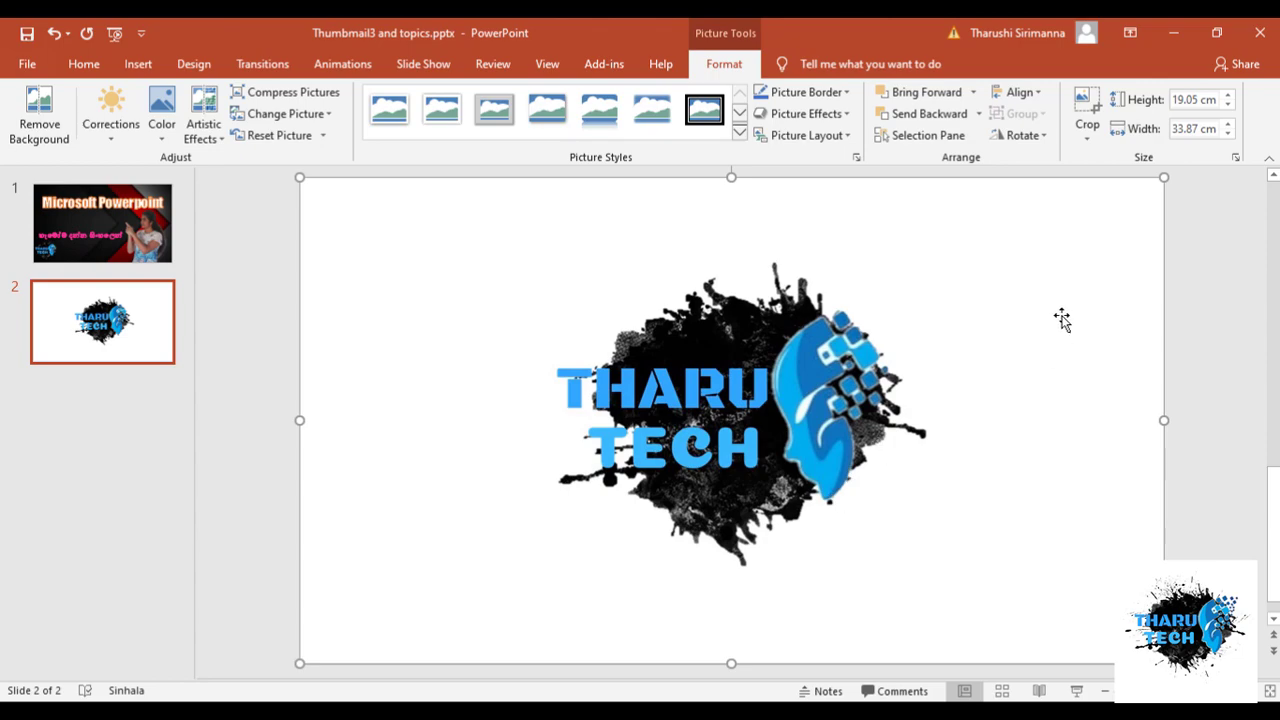
- Shrink the logo to 8.66 × 15.39 cm, reposition it, and start Remove Background
right_click(757, 265)
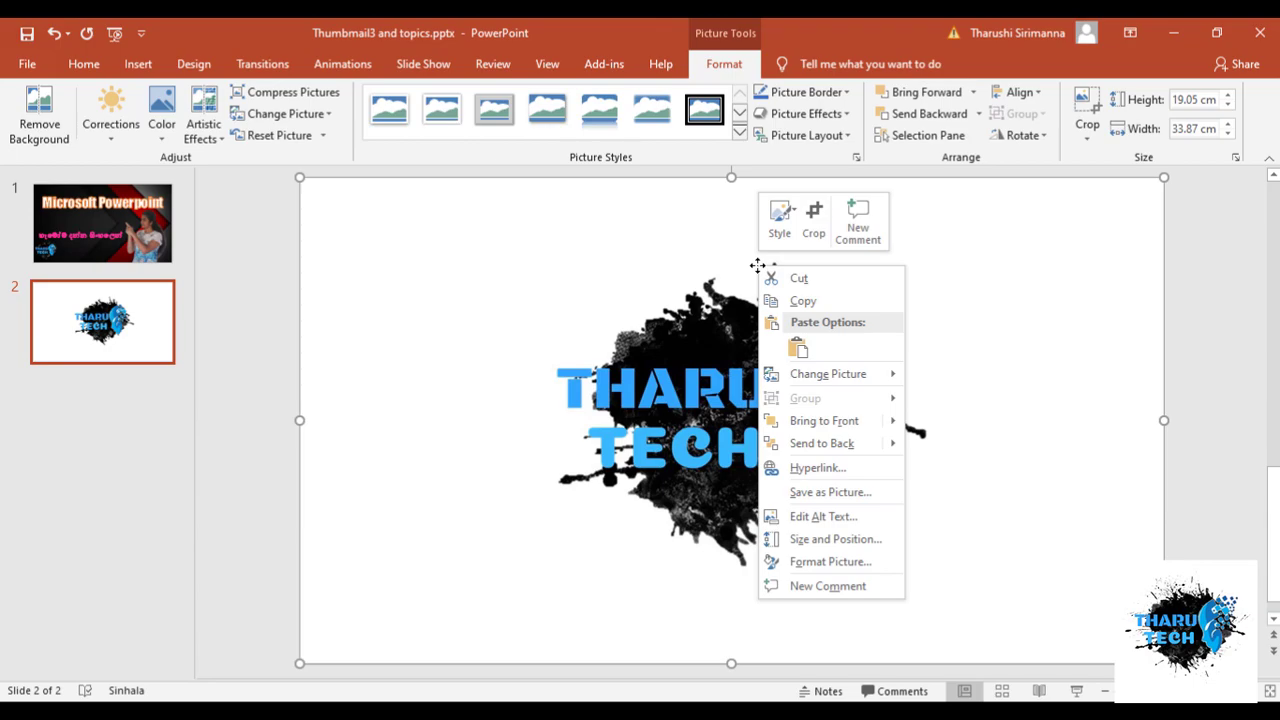
click(1209, 291)
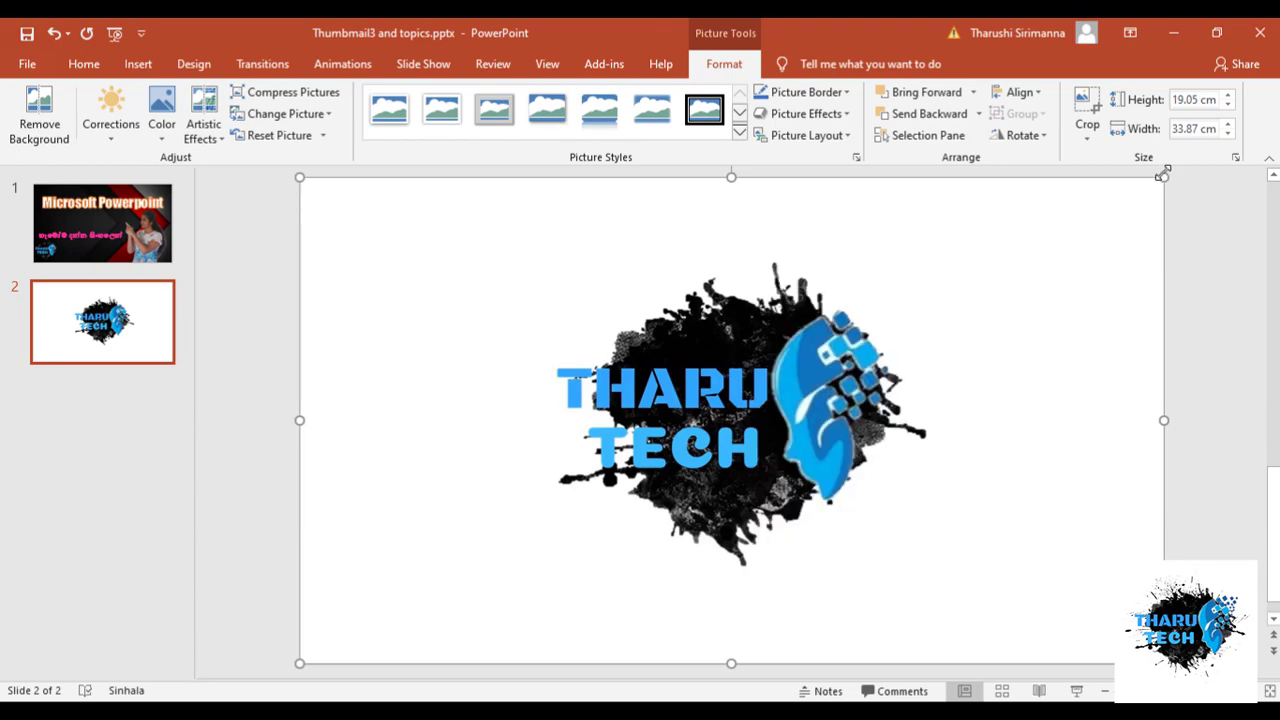
drag(1163, 177, 693, 438)
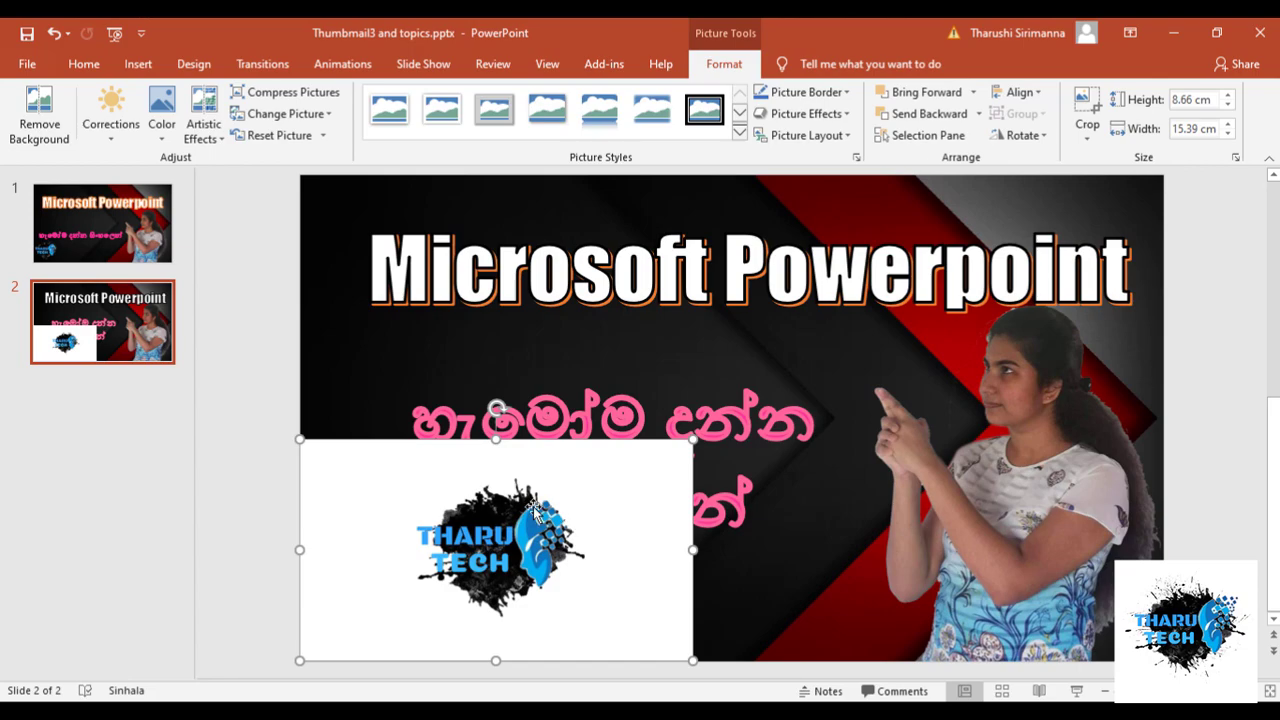
mouse_move(567, 504)
mouse_down()
mouse_move(759, 477)
mouse_move(766, 451)
mouse_up()
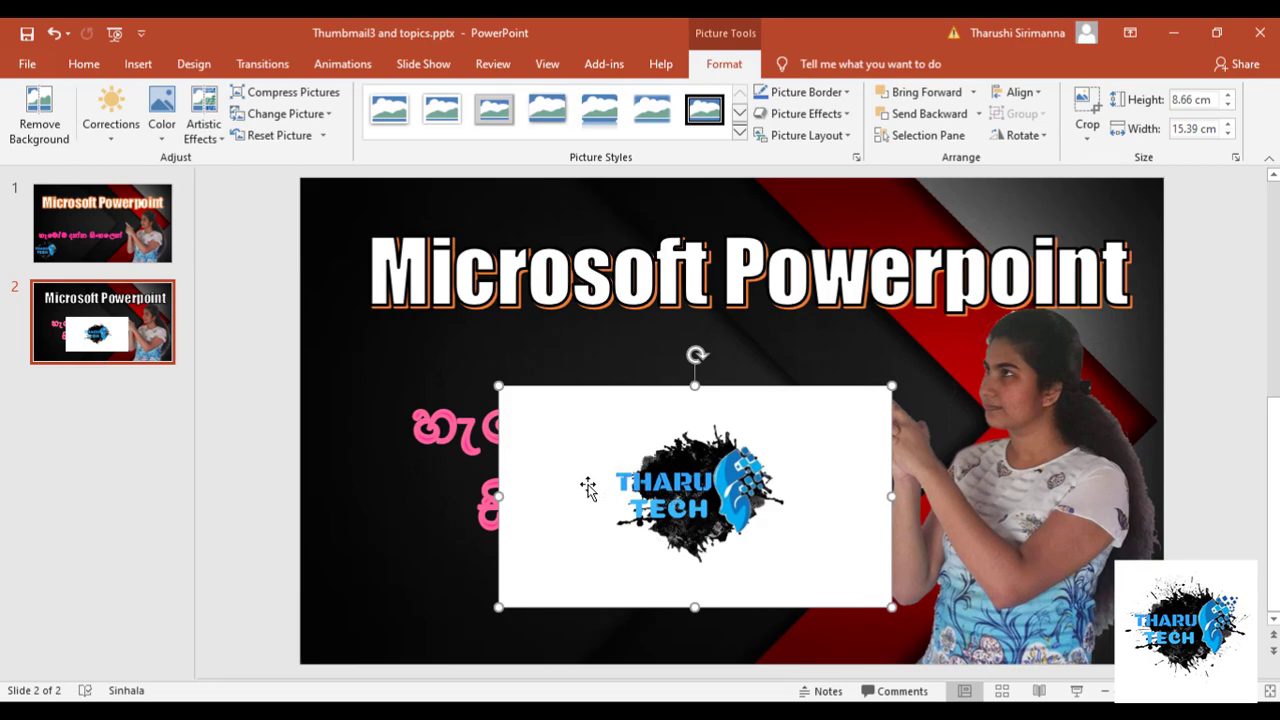
click(48, 112)
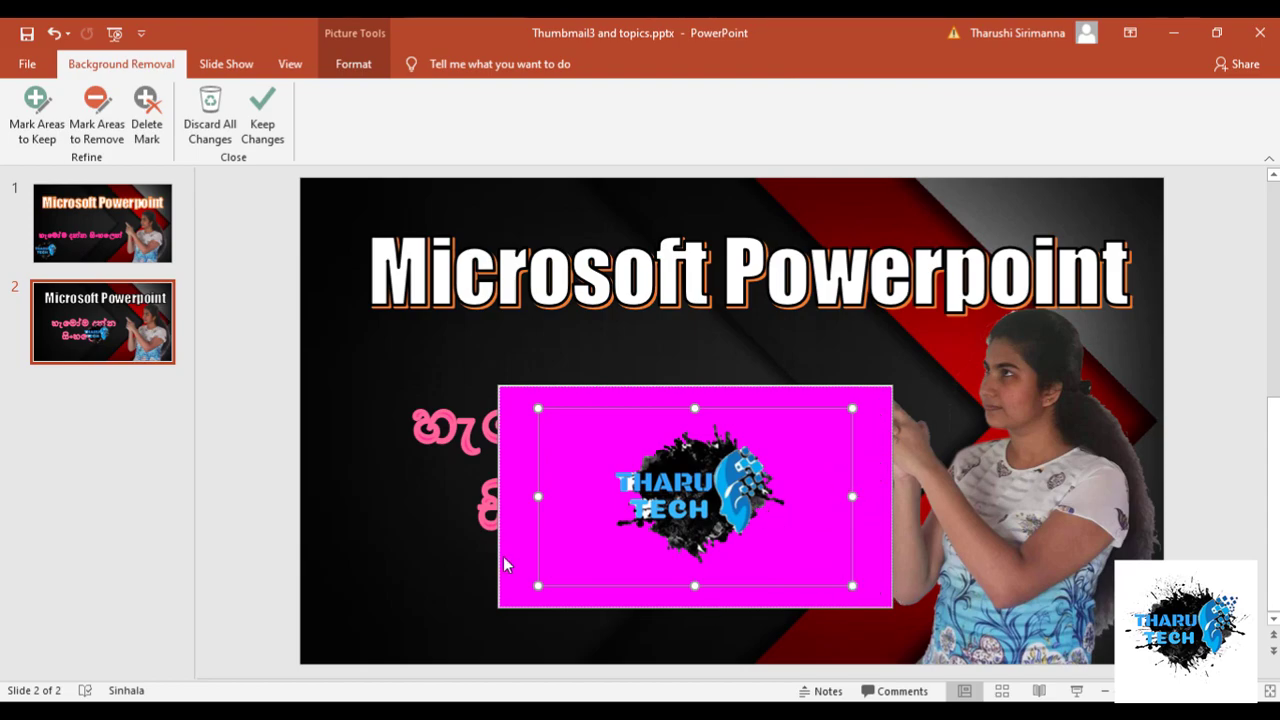
- Tighten the background-removal area around the logo and keep the changes
drag(855, 405, 794, 425)
drag(541, 505, 599, 505)
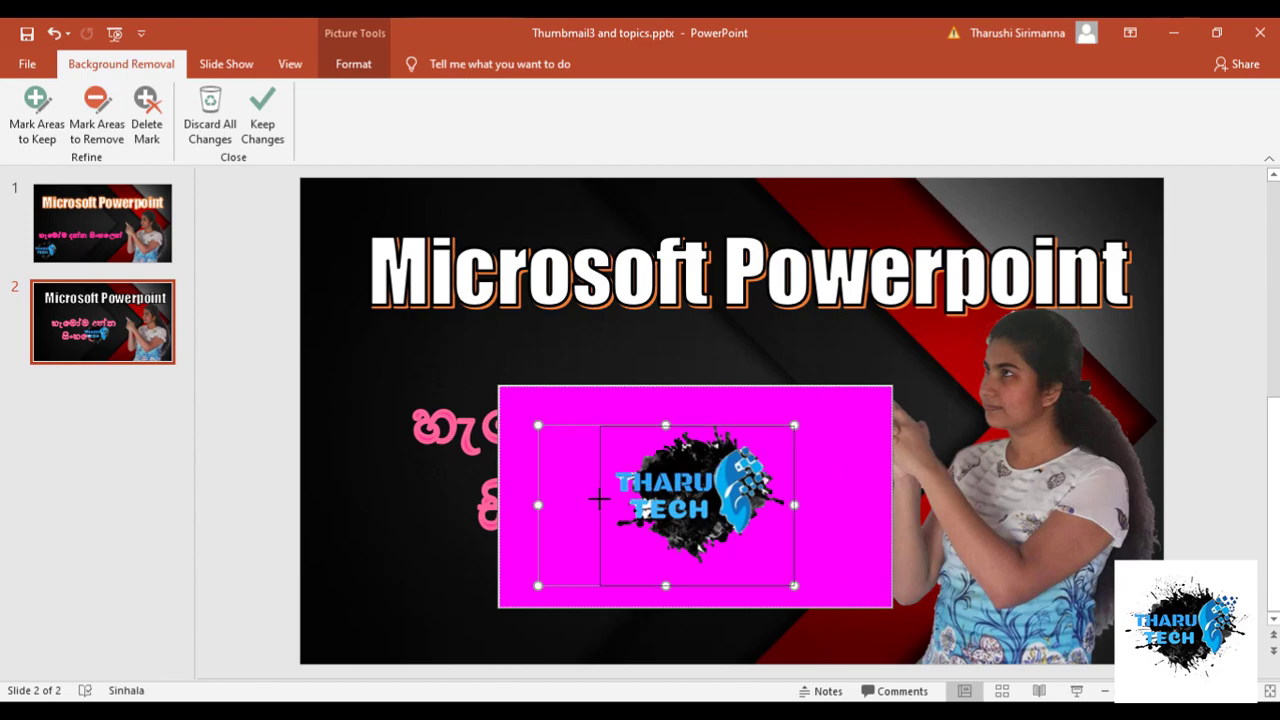
drag(697, 585, 693, 571)
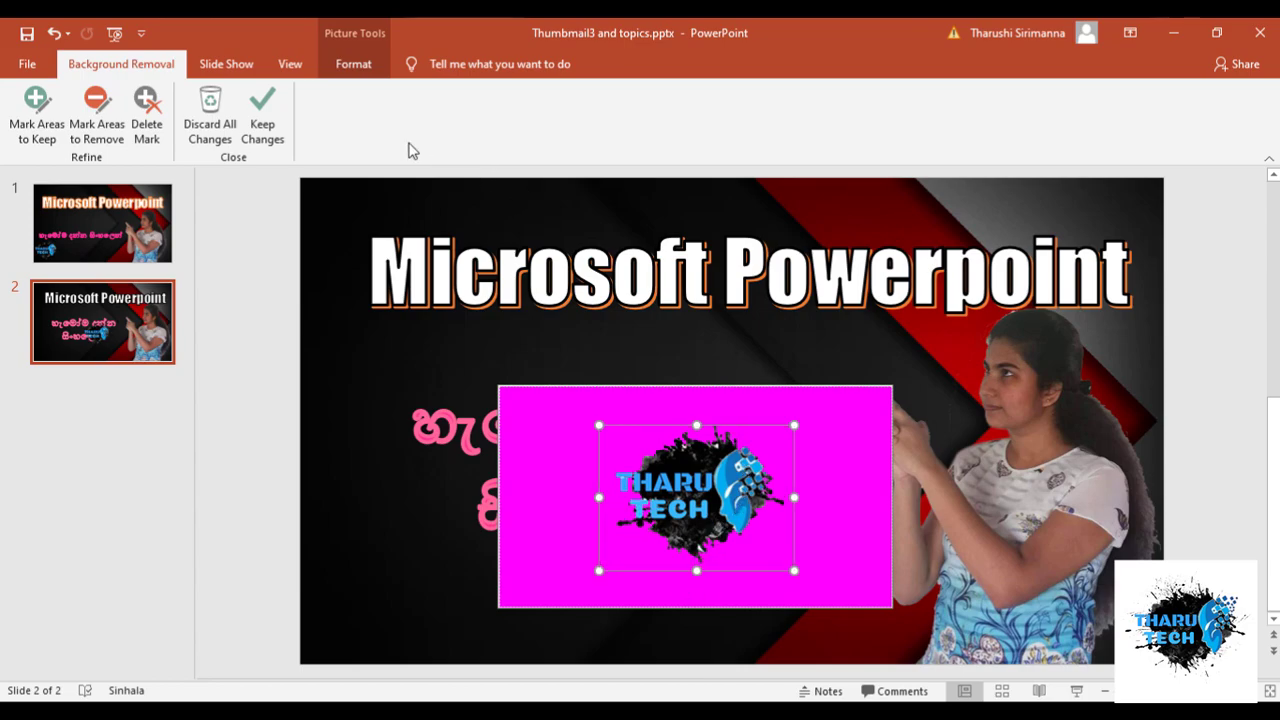
click(262, 120)
- Move the logo bottom-left below the subtitle, enlarged to 10.72 × 19.1 cm
click(727, 650)
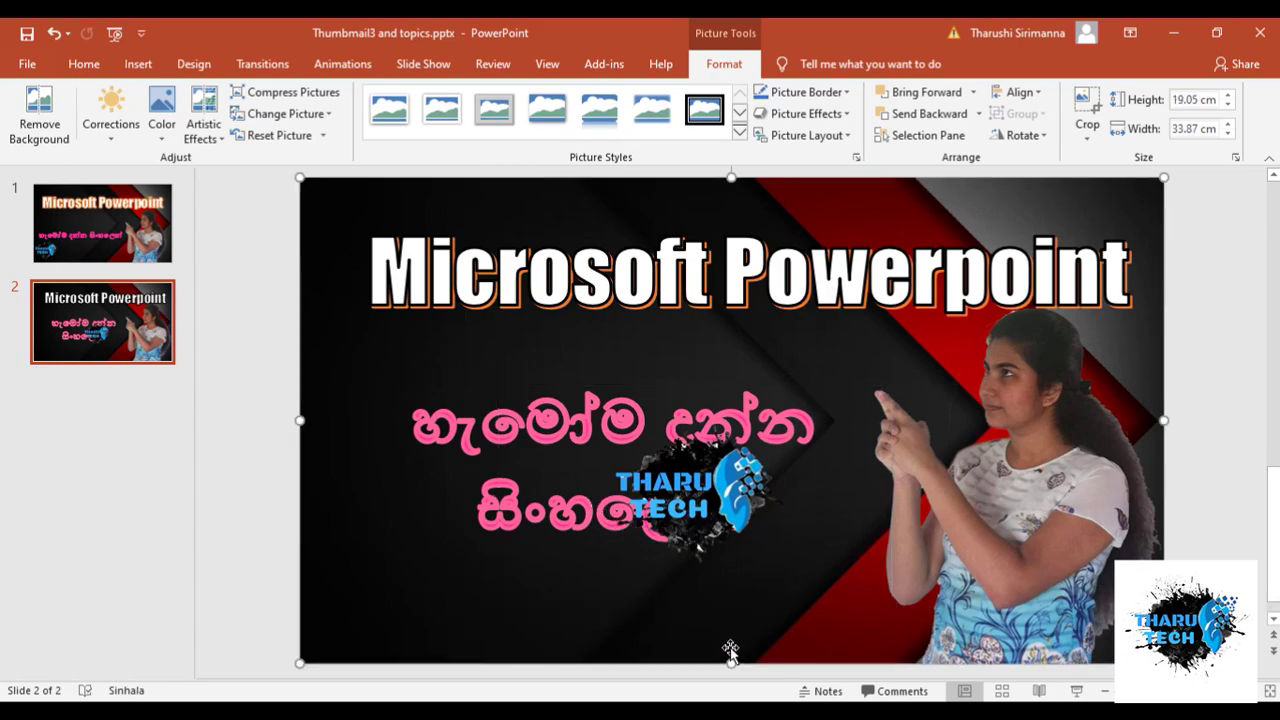
mouse_move(703, 506)
mouse_down()
mouse_move(566, 590)
mouse_move(438, 585)
mouse_up()
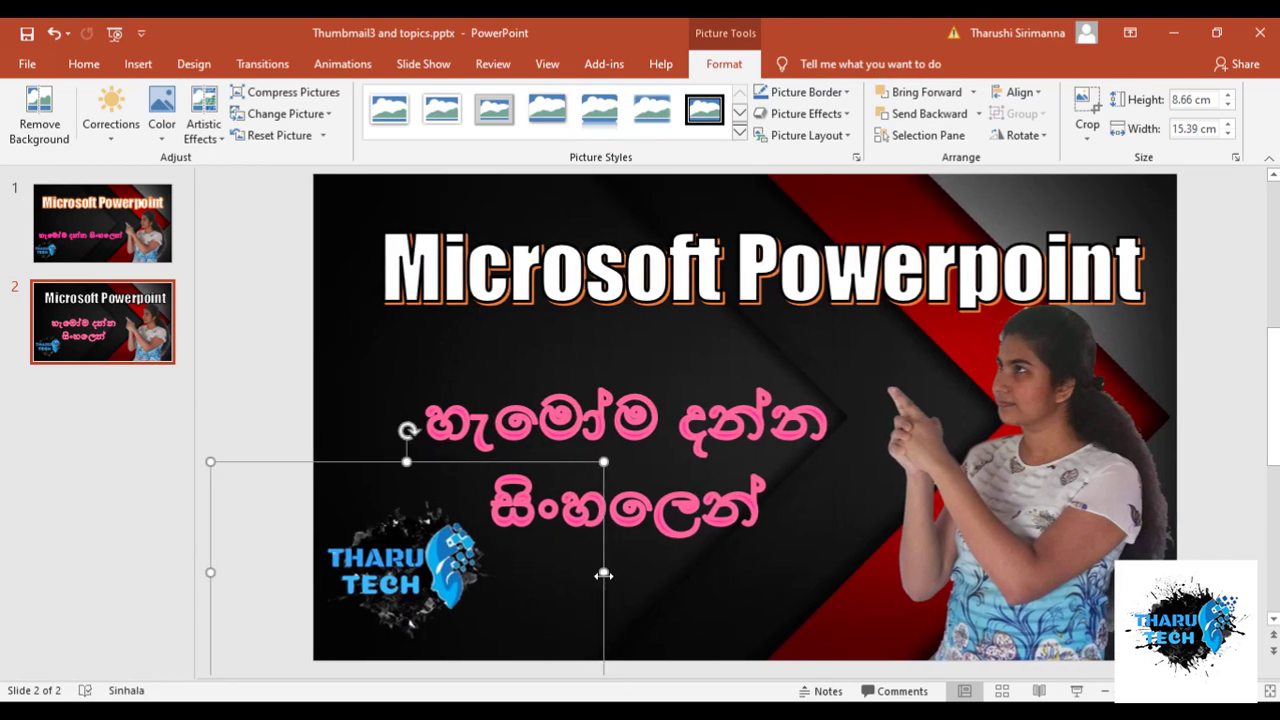
drag(604, 574, 698, 548)
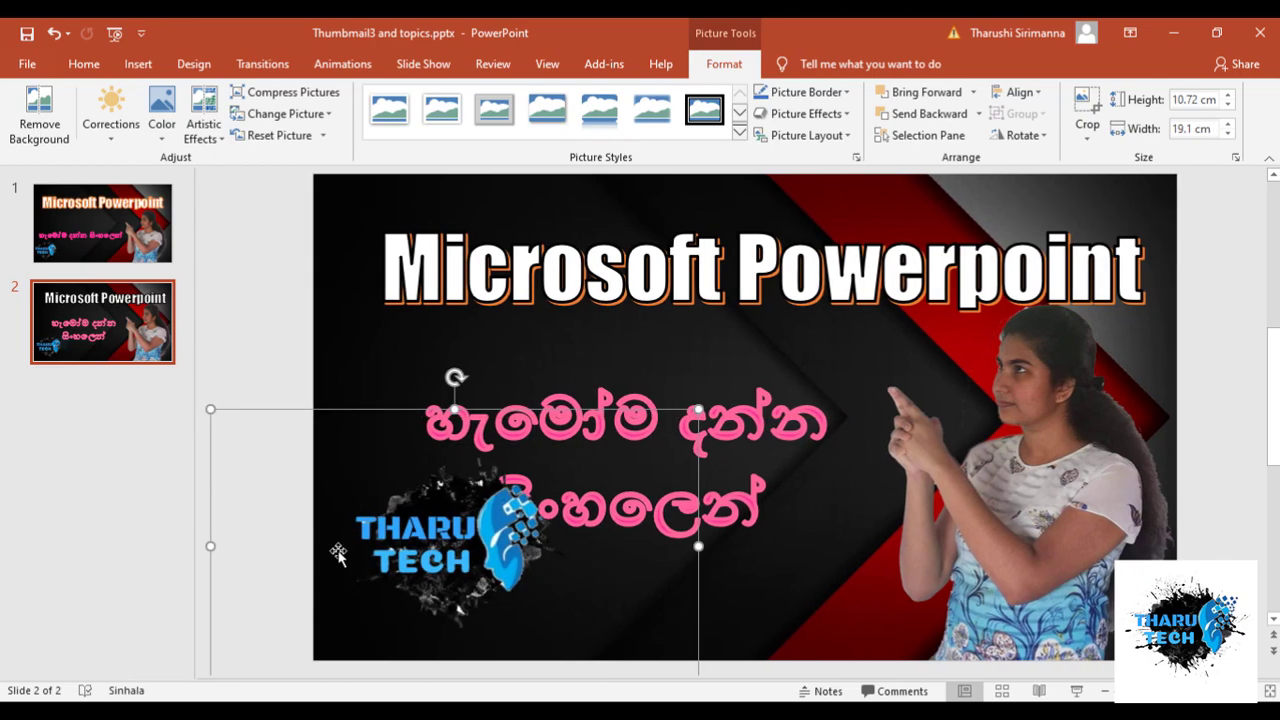
mouse_move(445, 553)
mouse_down()
mouse_move(414, 573)
mouse_move(440, 573)
mouse_up()
drag(627, 503, 657, 503)
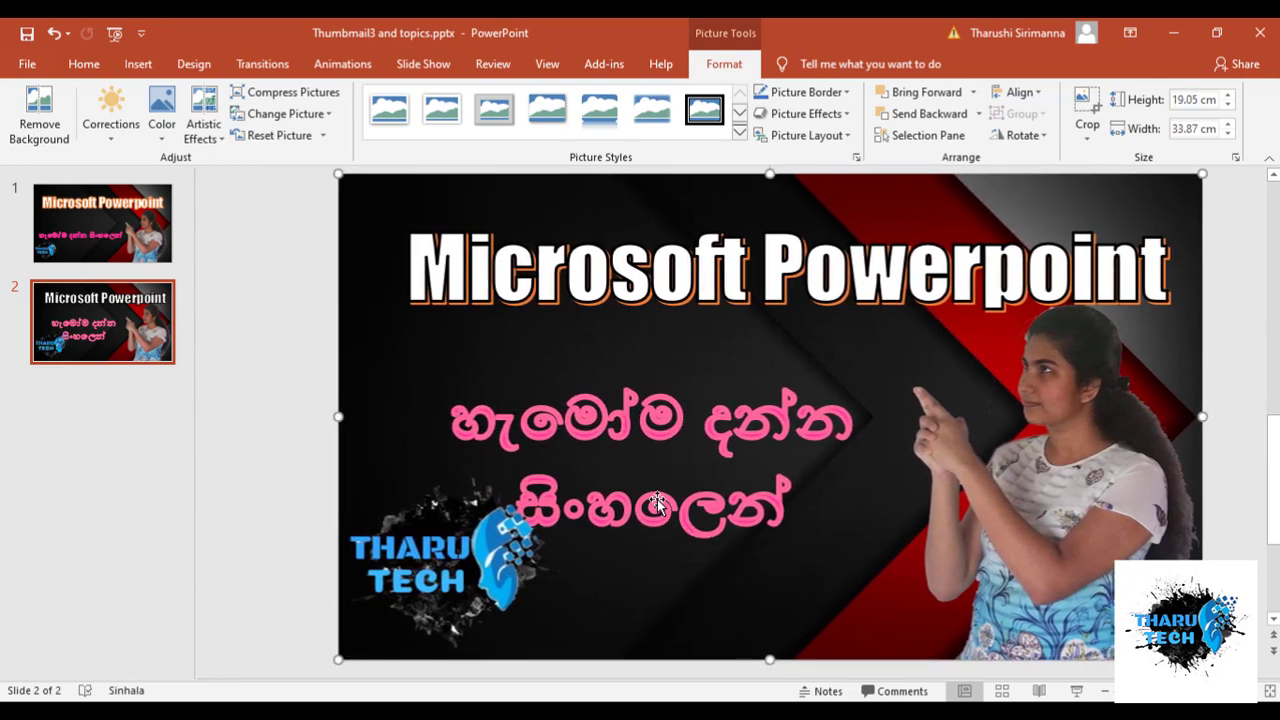
- Nudge the pink Sinhala subtitle slightly up, then clear all selection to view the slide
click(733, 415)
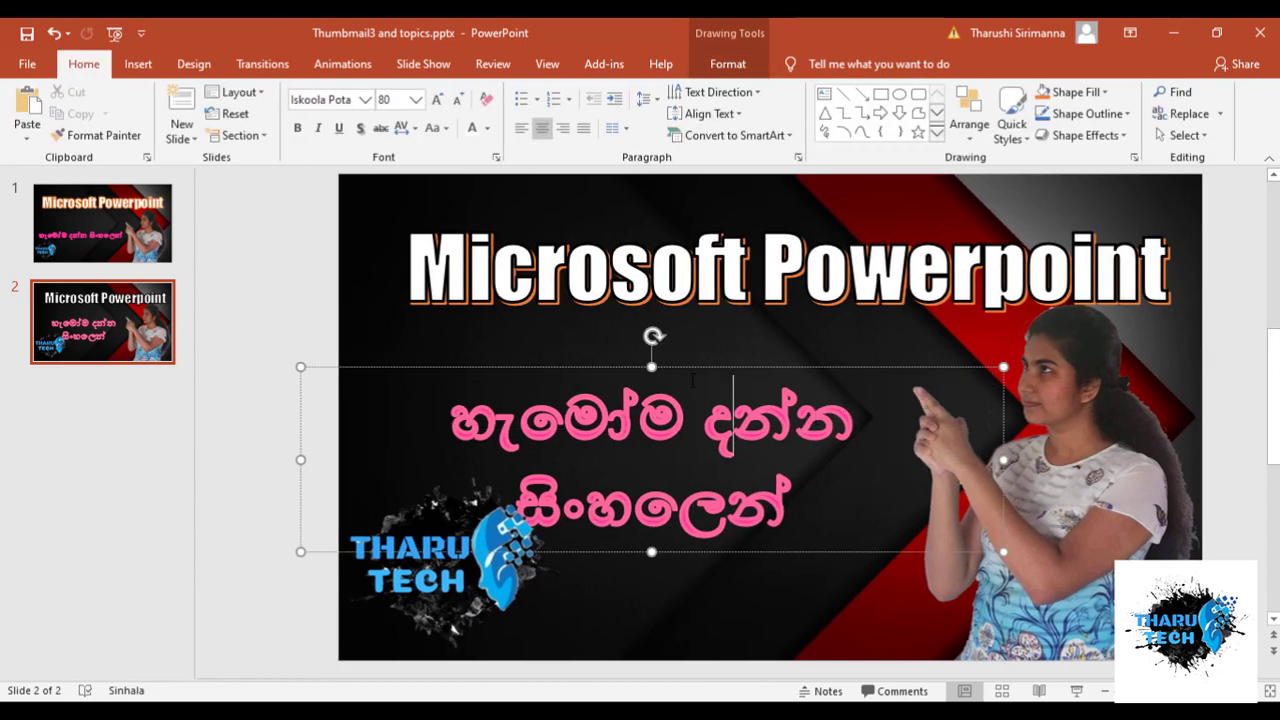
drag(689, 368, 693, 338)
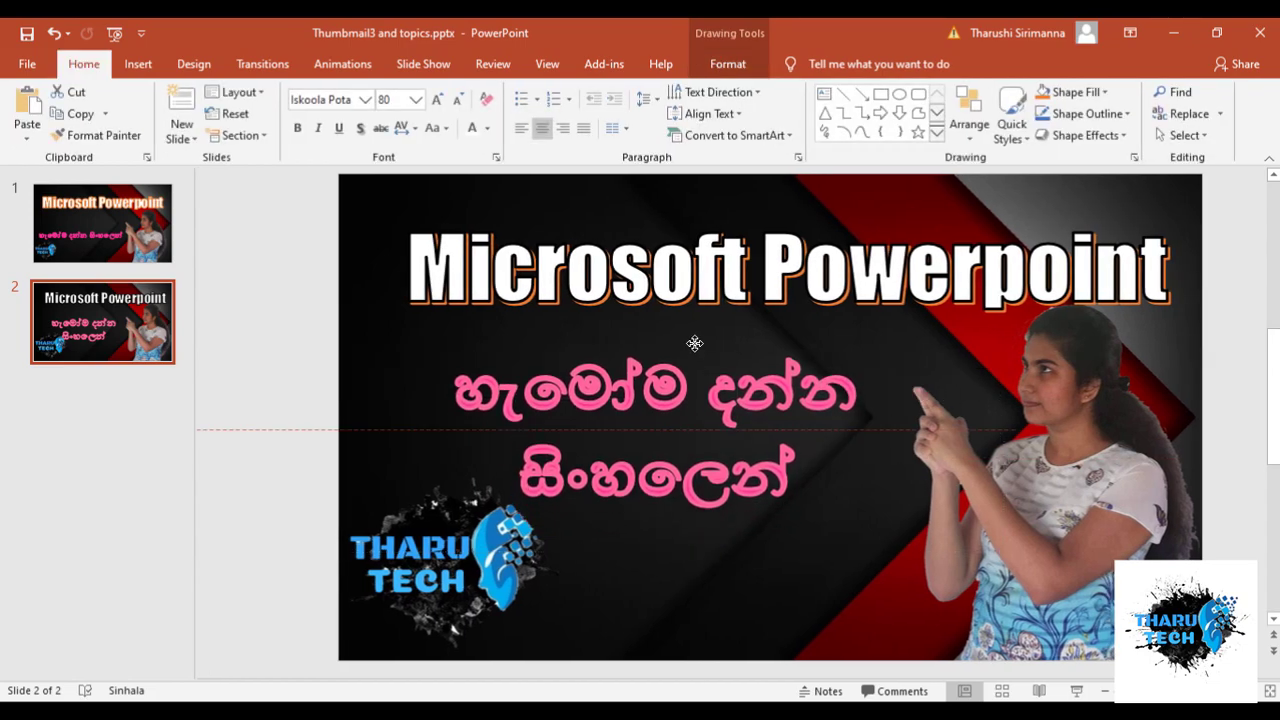
click(792, 575)
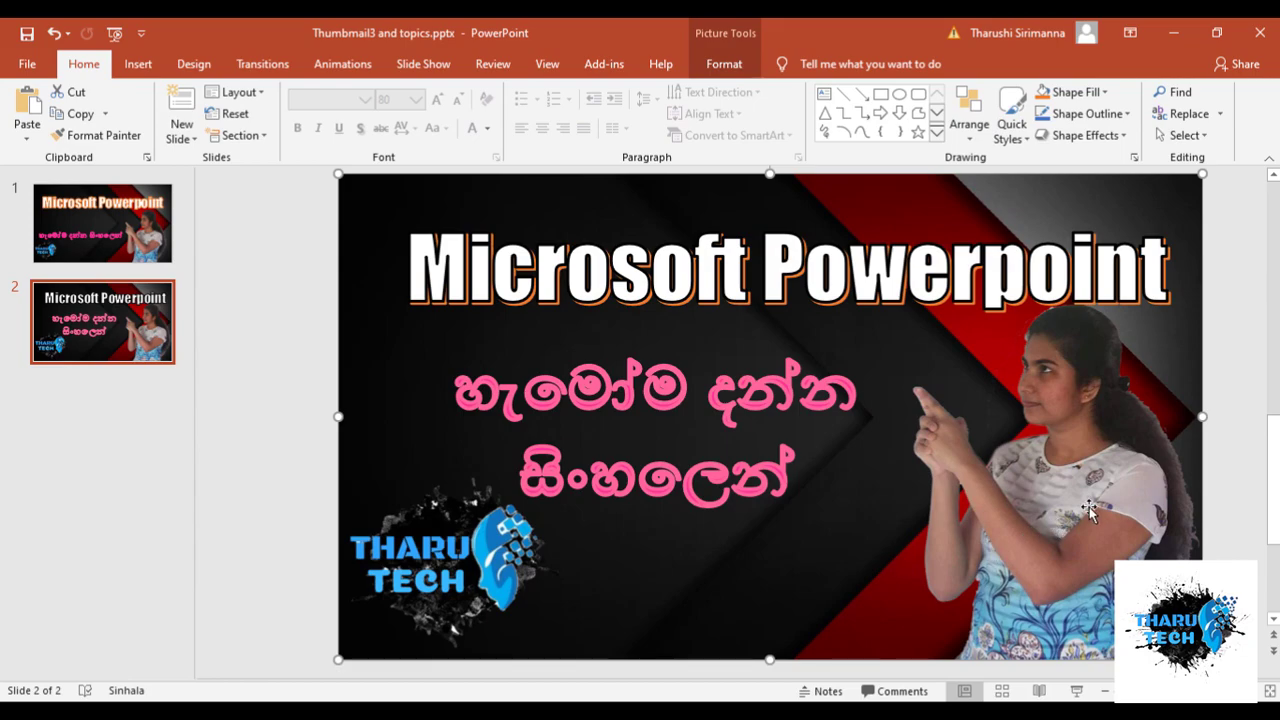
click(908, 267)
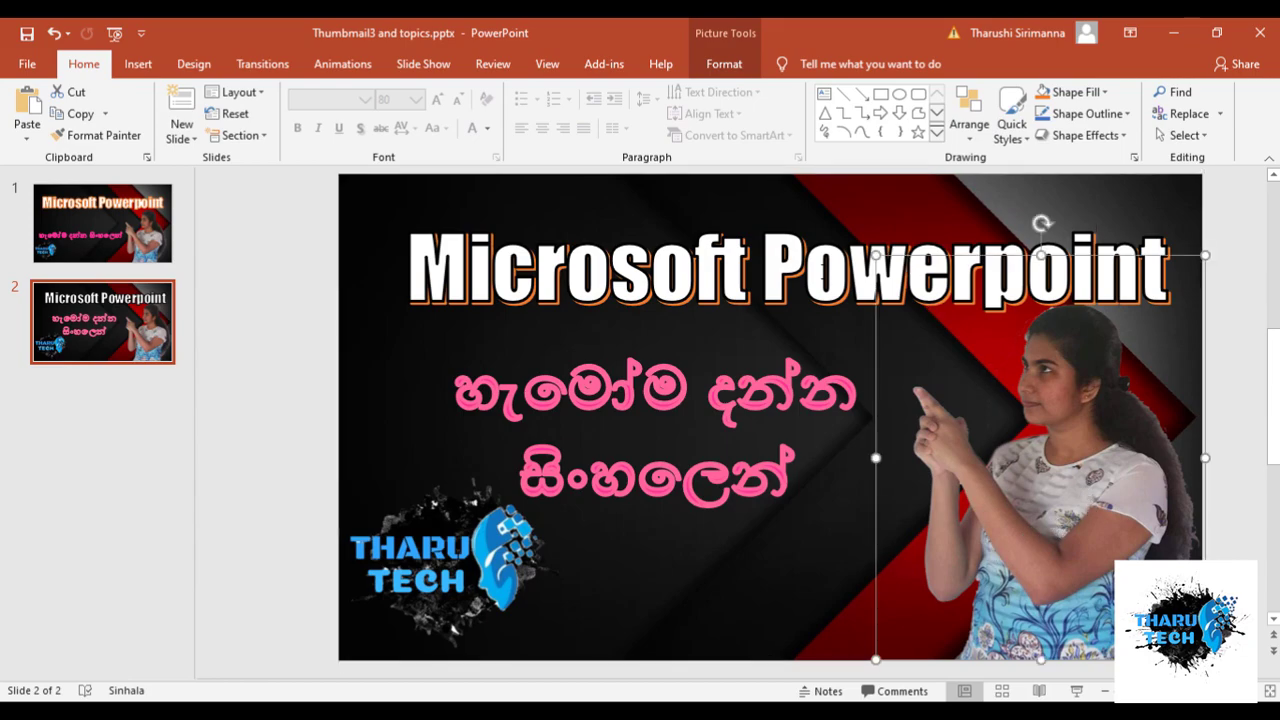
click(820, 268)
click(1231, 457)
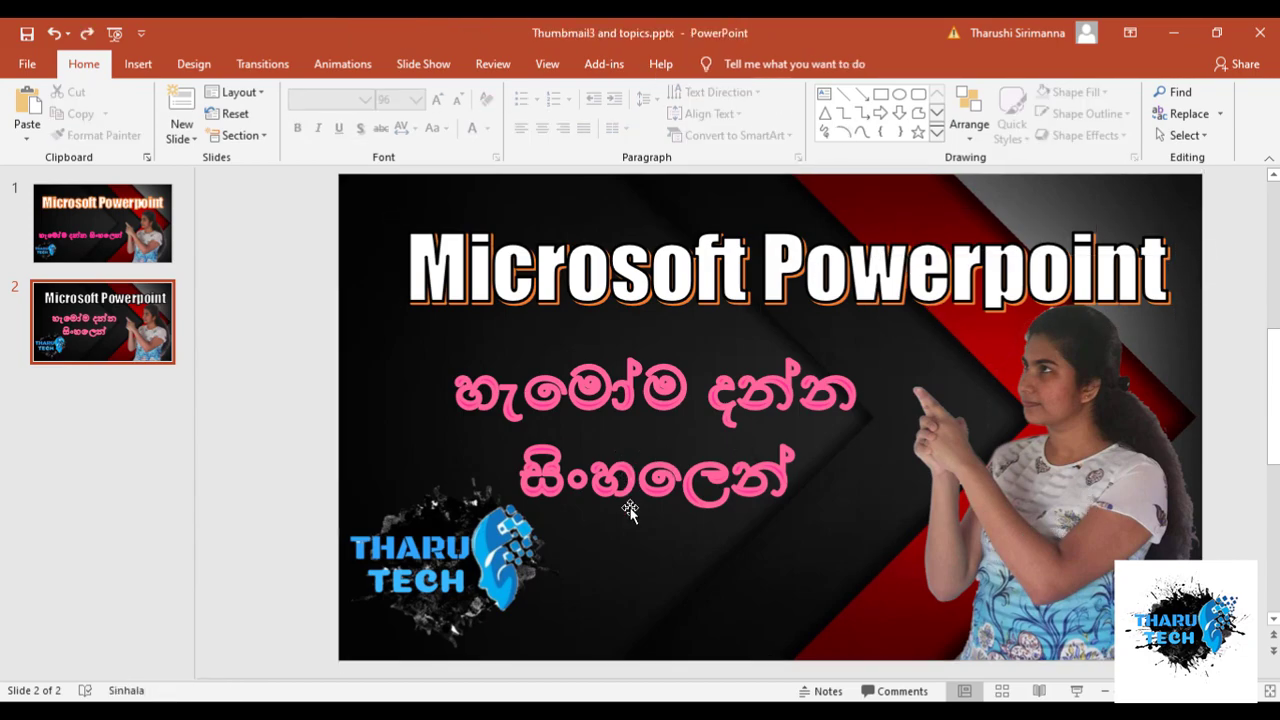